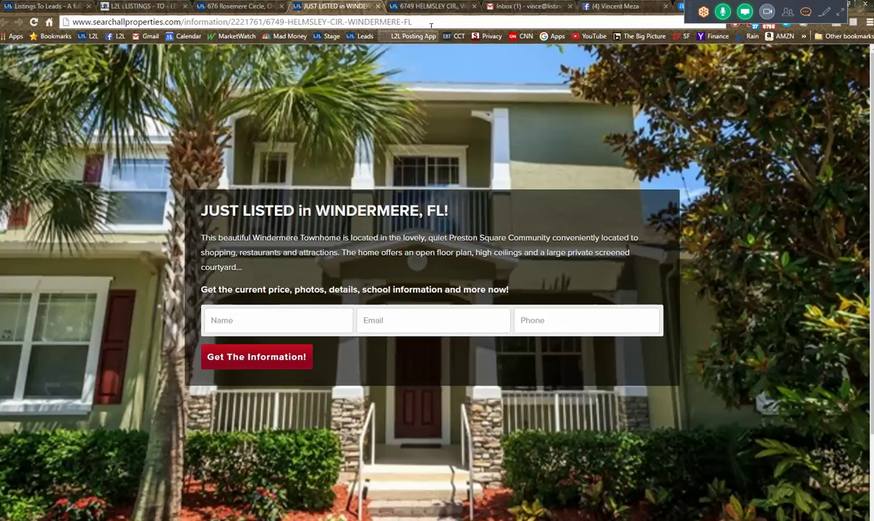
Step: Select the full web address of the JUST LISTED in WINDERMERE, FL landing page
{"action": "left_click", "coordinate": [431, 24]}
Step: Copy the landing page's web address and switch to Facebook, glancing at notifications
{"action": "right_click", "coordinate": [397, 24]}
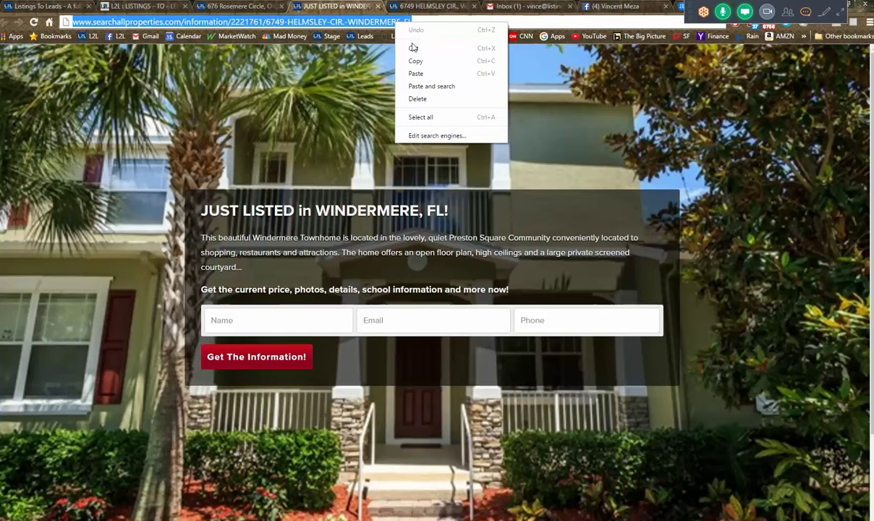
{"action": "left_click", "coordinate": [402, 62]}
{"action": "left_click", "coordinate": [598, 9]}
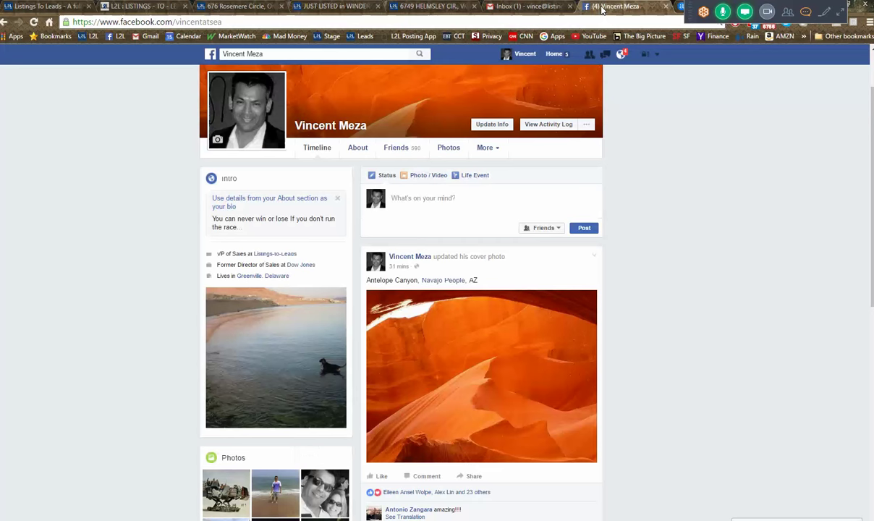
{"action": "left_click", "coordinate": [621, 55]}
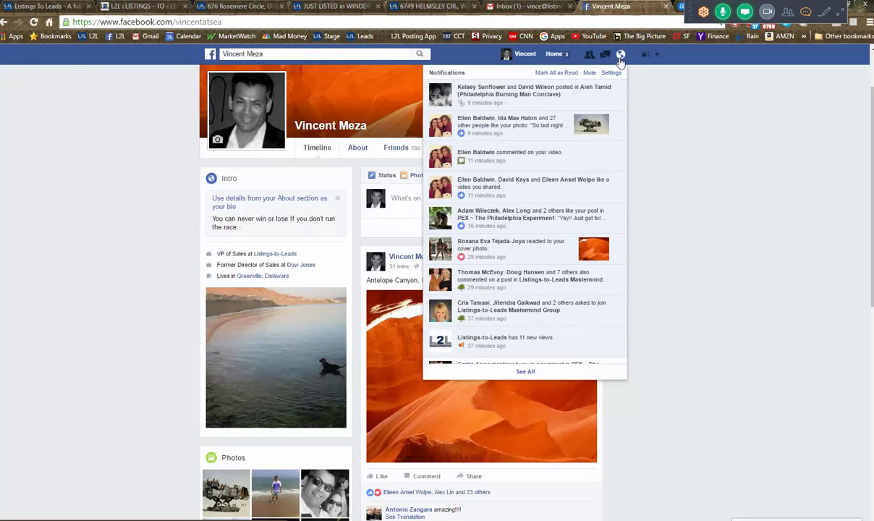
{"action": "left_click", "coordinate": [691, 80]}
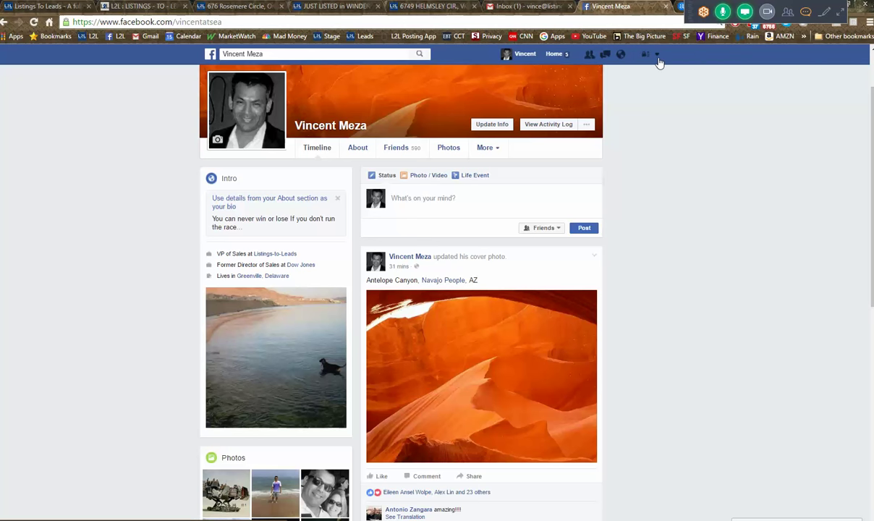
Step: Start a new ad via Create Ads and dismiss the ad-blocker warning
{"action": "left_click", "coordinate": [658, 57]}
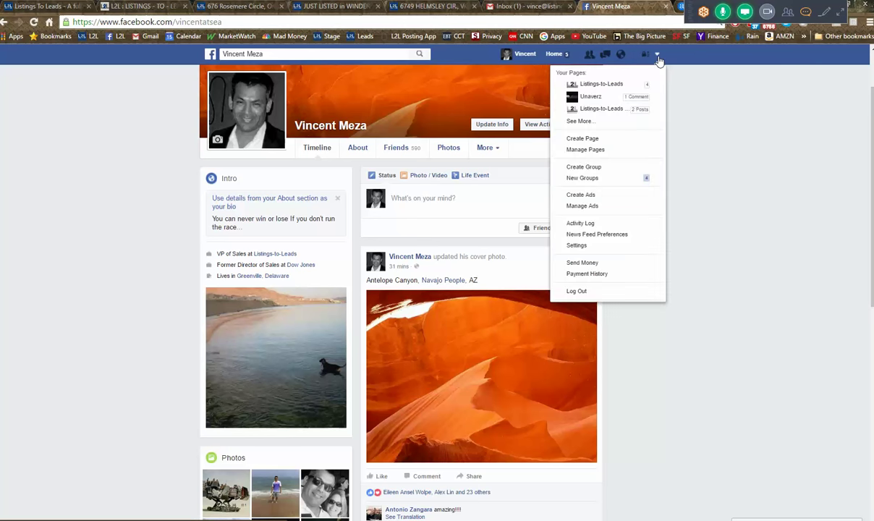
{"action": "left_click", "coordinate": [605, 197]}
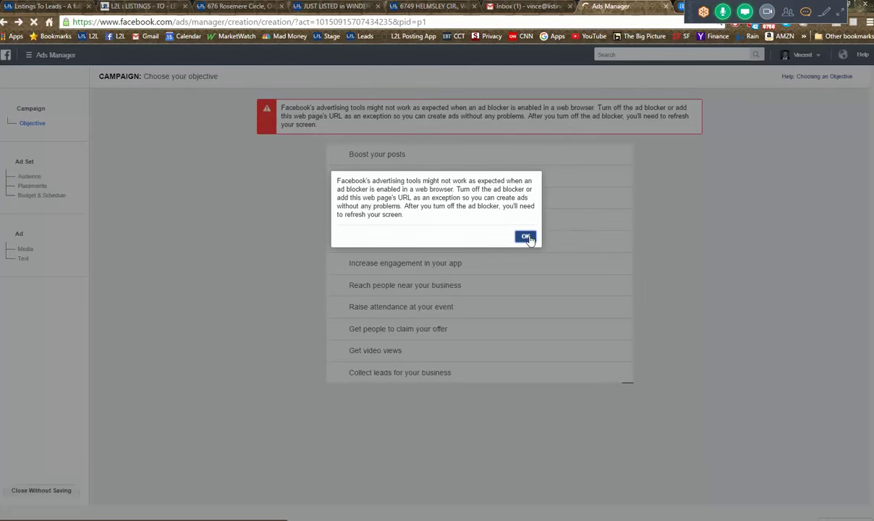
{"action": "left_click", "coordinate": [527, 237]}
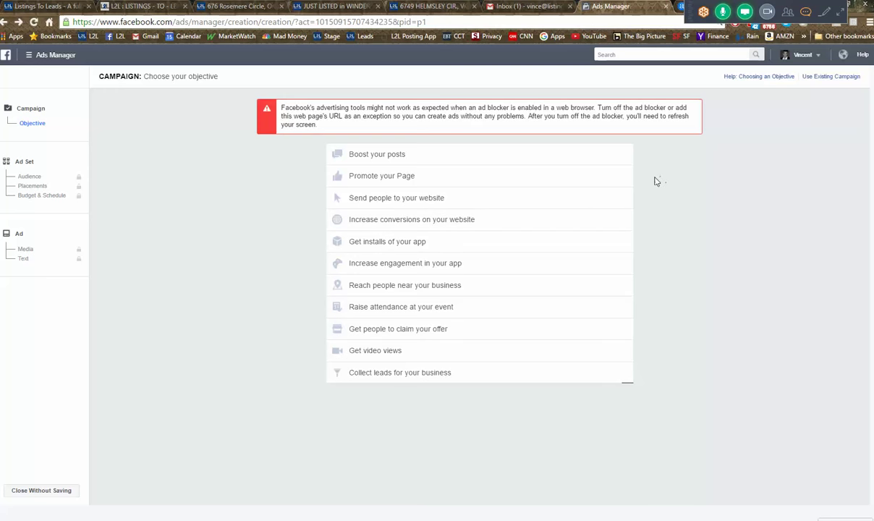
Step: Create a 'Send people to your website' campaign named 'Windermere 4ust Listing June' and continue
{"action": "left_click", "coordinate": [402, 201]}
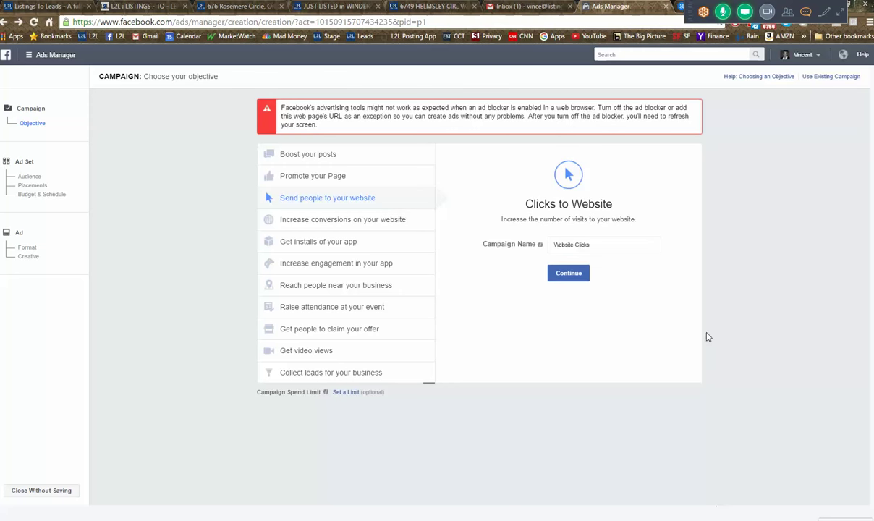
{"action": "left_click", "coordinate": [612, 246]}
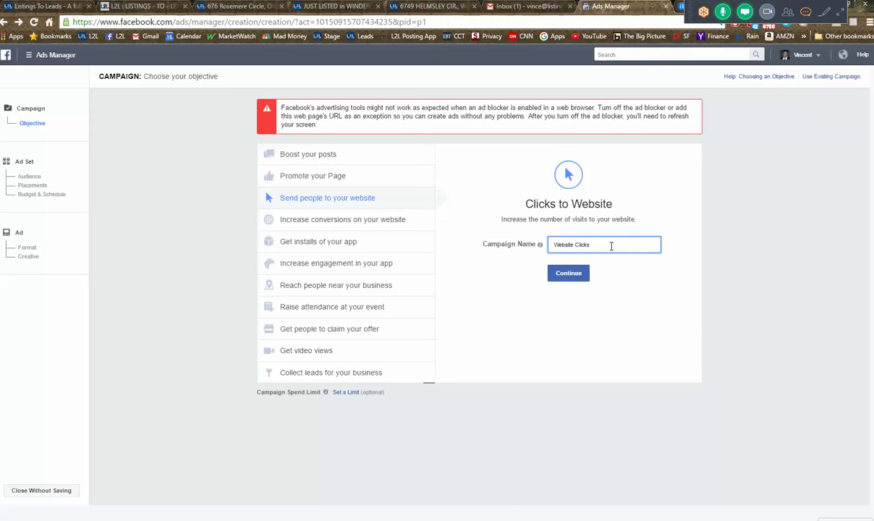
{"action": "left_click_drag", "start_coordinate": [612, 246], "coordinate": [486, 252]}
{"action": "type", "text": "Windermere 4"}
{"action": "type", "text": "ust Listing June"}
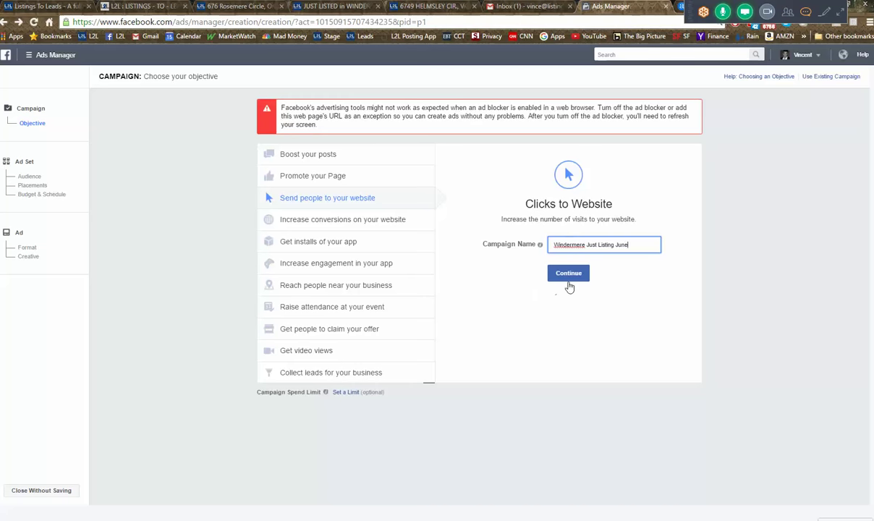
{"action": "left_click", "coordinate": [569, 283]}
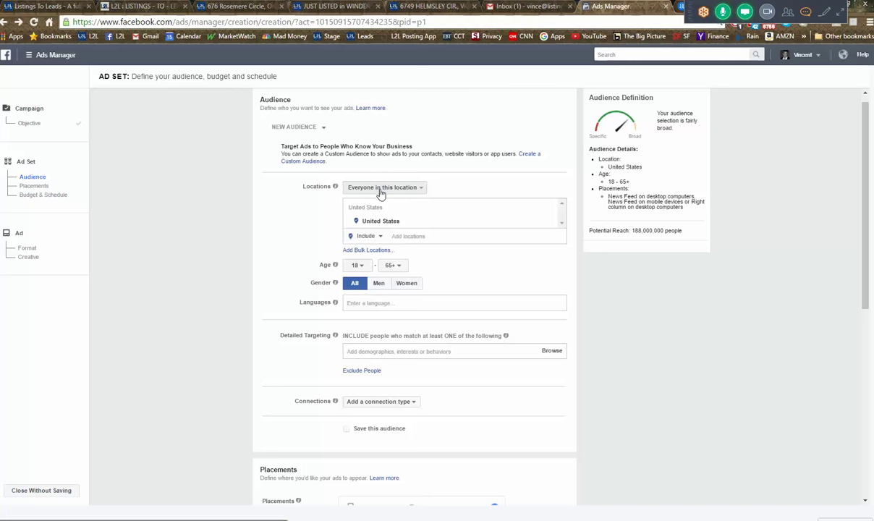
Step: Target Windermere, Florida with a 10-mile radius, cutting potential reach to 810,000
{"action": "left_click", "coordinate": [409, 240]}
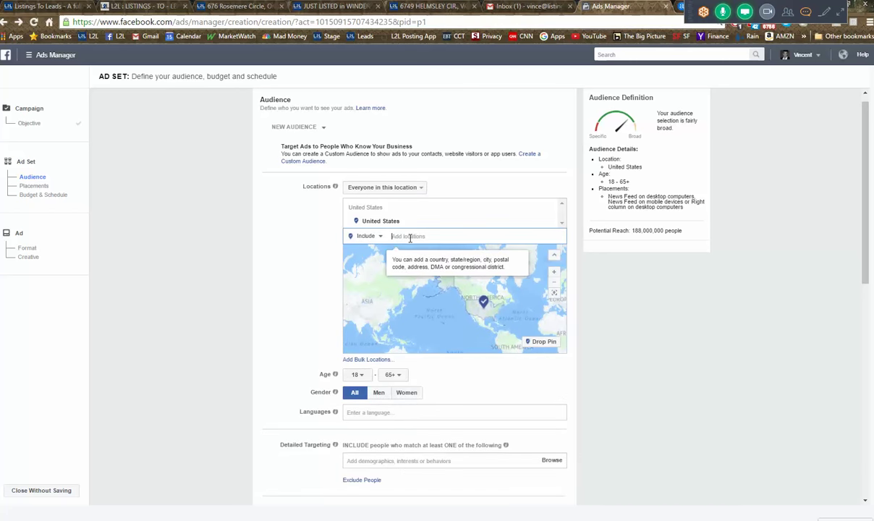
{"action": "type", "text": "winde"}
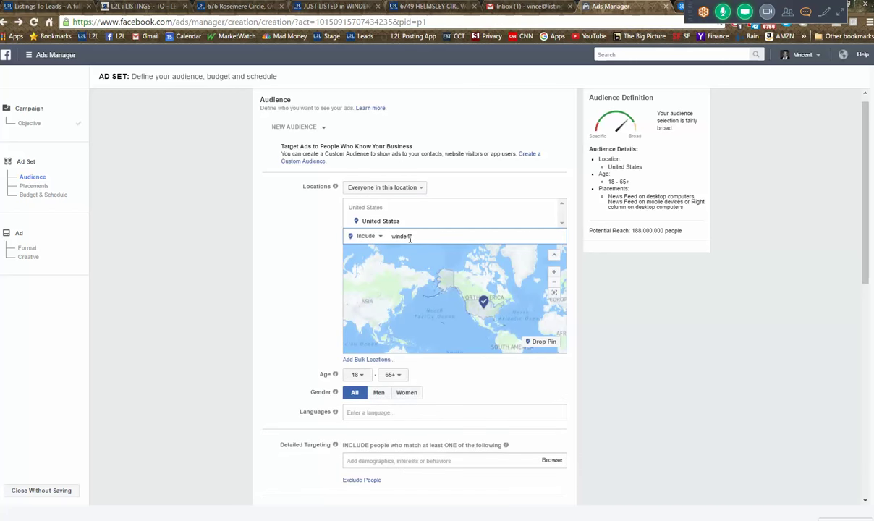
{"action": "type", "text": "rmere"}
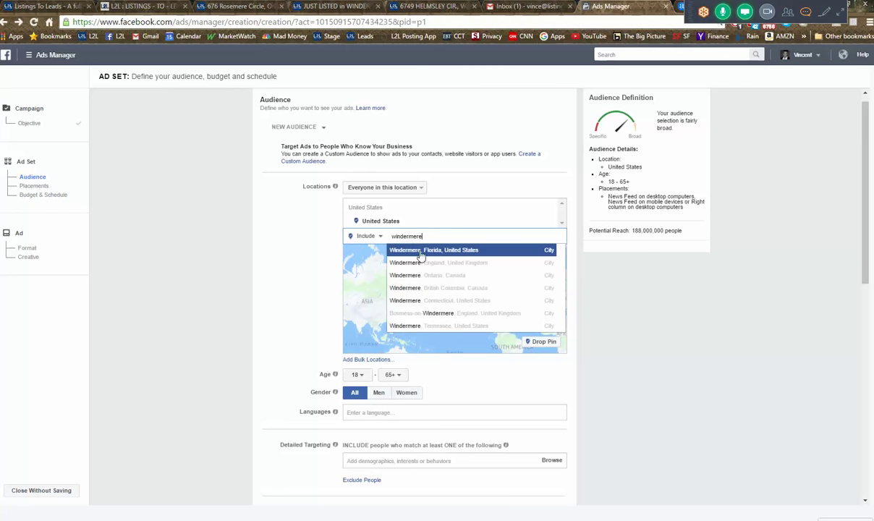
{"action": "left_click", "coordinate": [418, 250]}
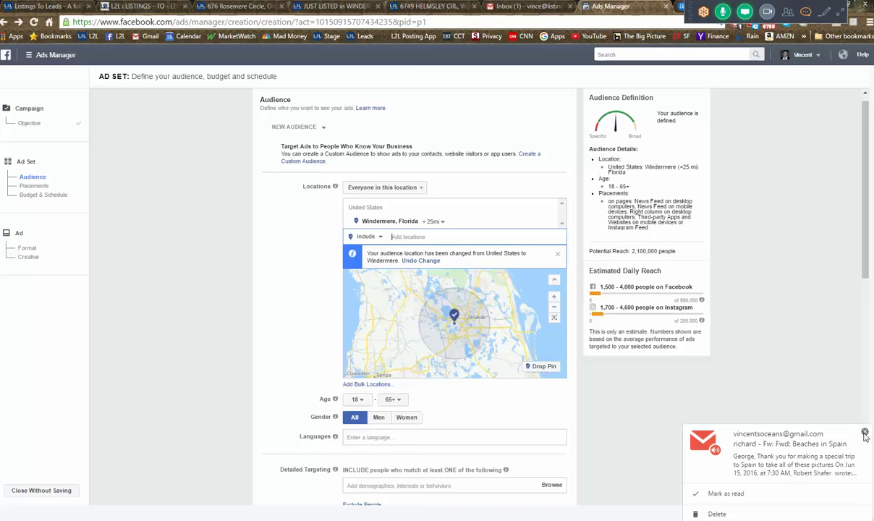
{"action": "left_click", "coordinate": [445, 224]}
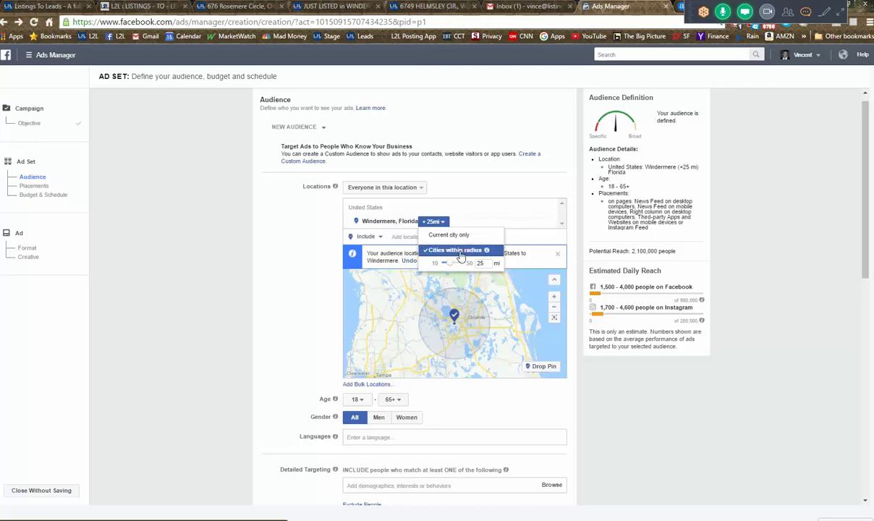
{"action": "left_click_drag", "start_coordinate": [451, 265], "coordinate": [418, 254]}
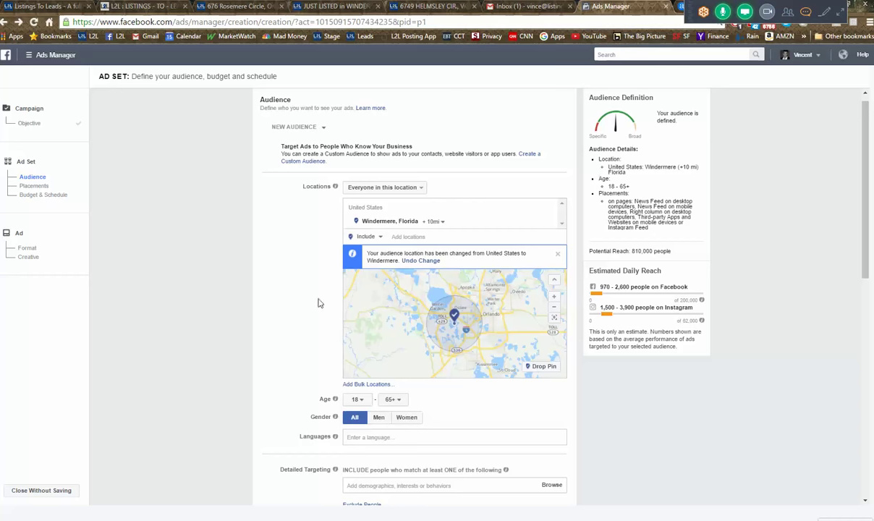
{"action": "scroll", "coordinate": [319, 303], "scroll_direction": "down", "scroll_amount": 1}
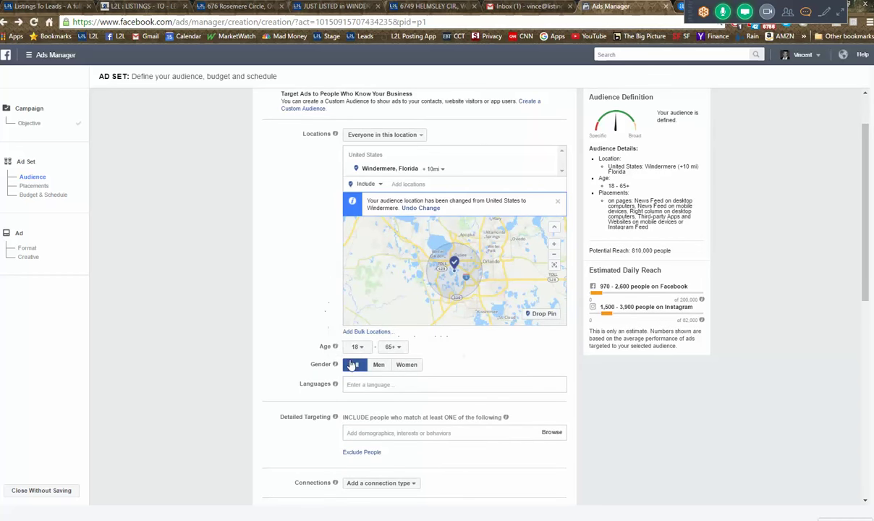
Step: Set the audience age to 25–65+, leaving Detailed Targeting empty
{"action": "left_click", "coordinate": [359, 347]}
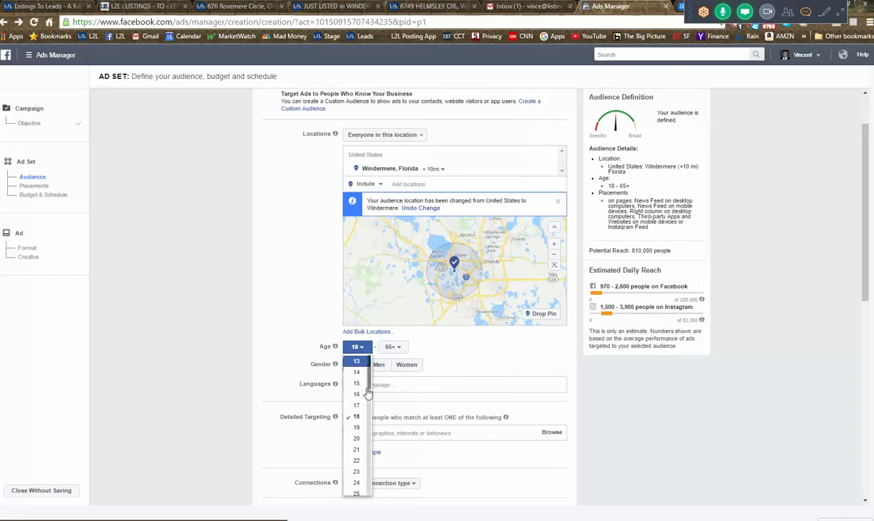
{"action": "left_click", "coordinate": [357, 494]}
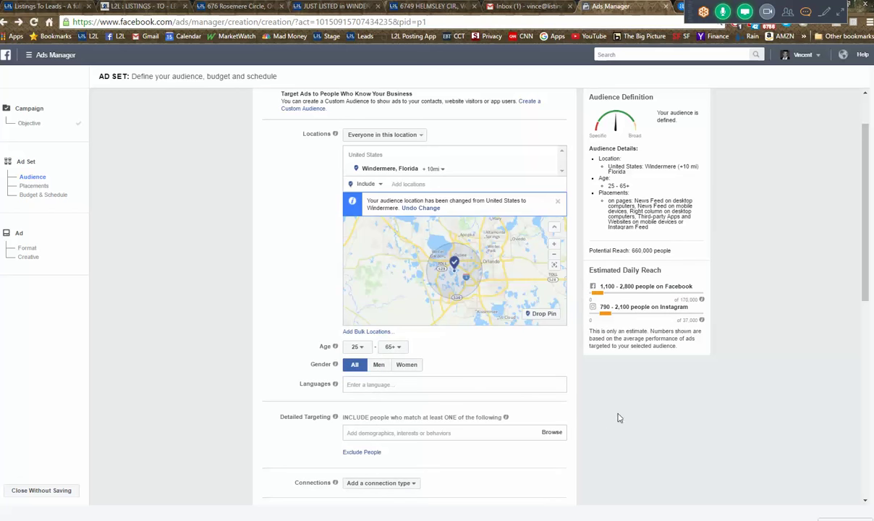
{"action": "scroll", "coordinate": [615, 420], "scroll_direction": "down", "scroll_amount": 2}
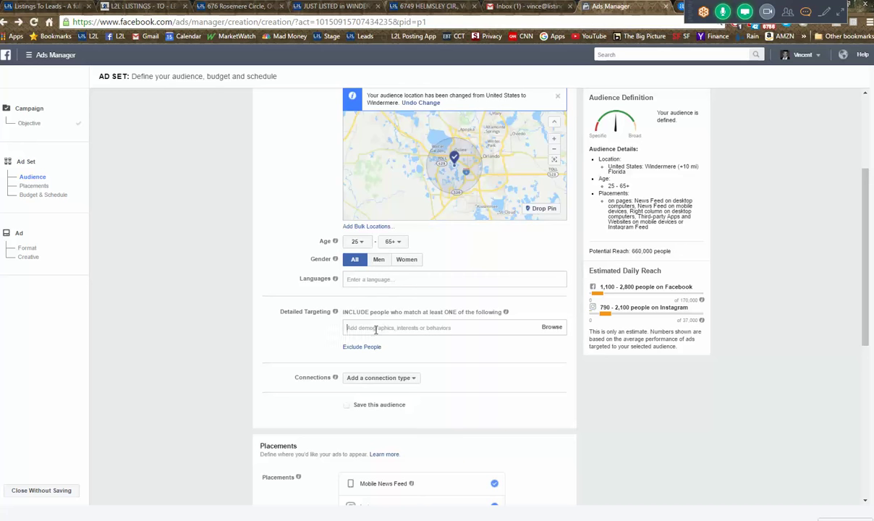
{"action": "left_click", "coordinate": [377, 328]}
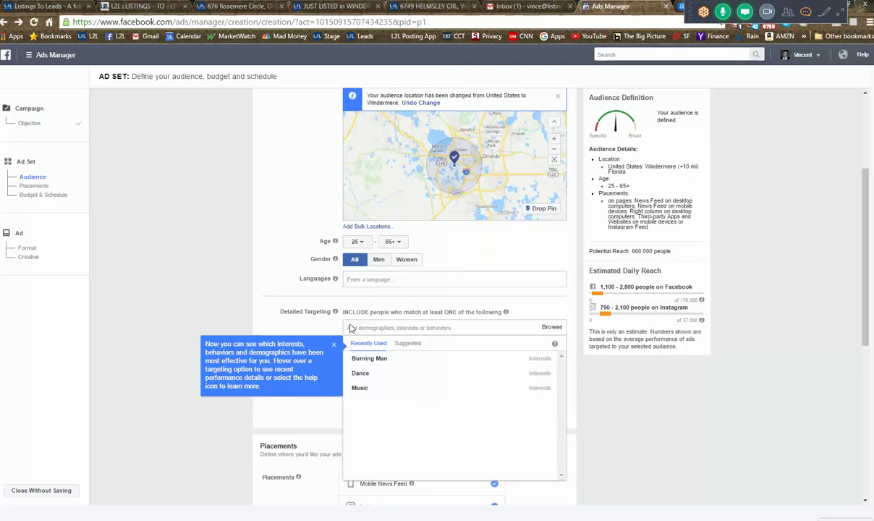
{"action": "left_click", "coordinate": [285, 326]}
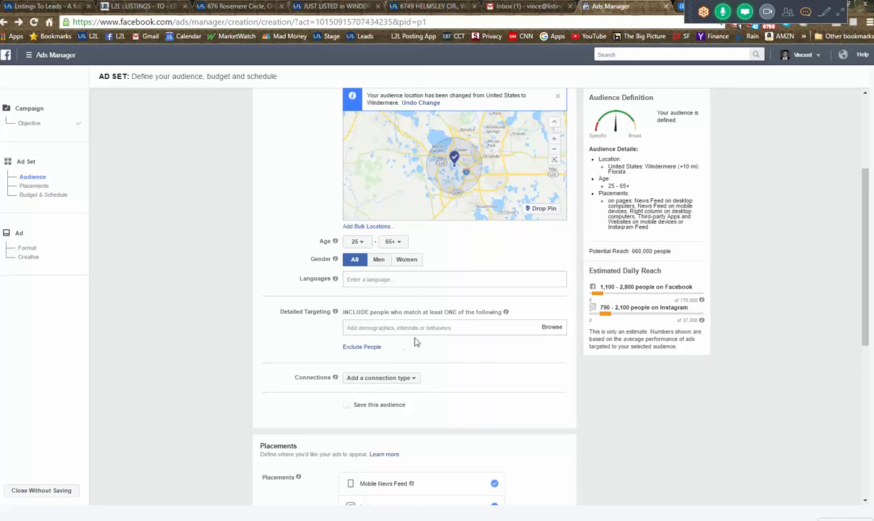
{"action": "scroll", "coordinate": [511, 404], "scroll_direction": "down", "scroll_amount": 2}
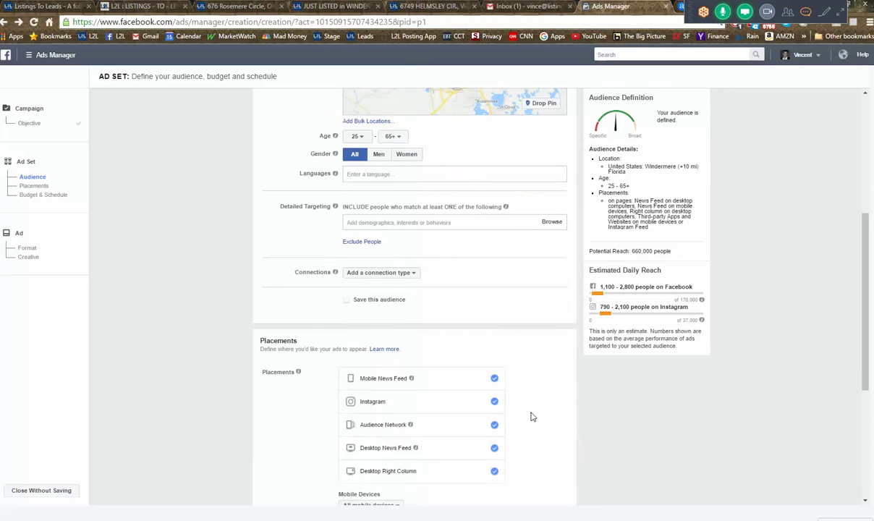
{"action": "scroll", "coordinate": [528, 414], "scroll_direction": "down", "scroll_amount": 1}
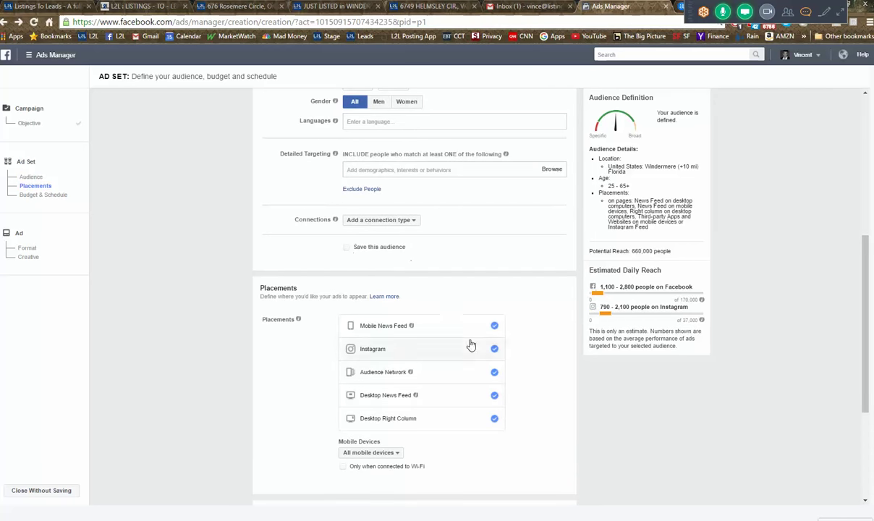
{"action": "scroll", "coordinate": [486, 363], "scroll_direction": "down", "scroll_amount": 2}
{"action": "scroll", "coordinate": [555, 396], "scroll_direction": "down", "scroll_amount": 1}
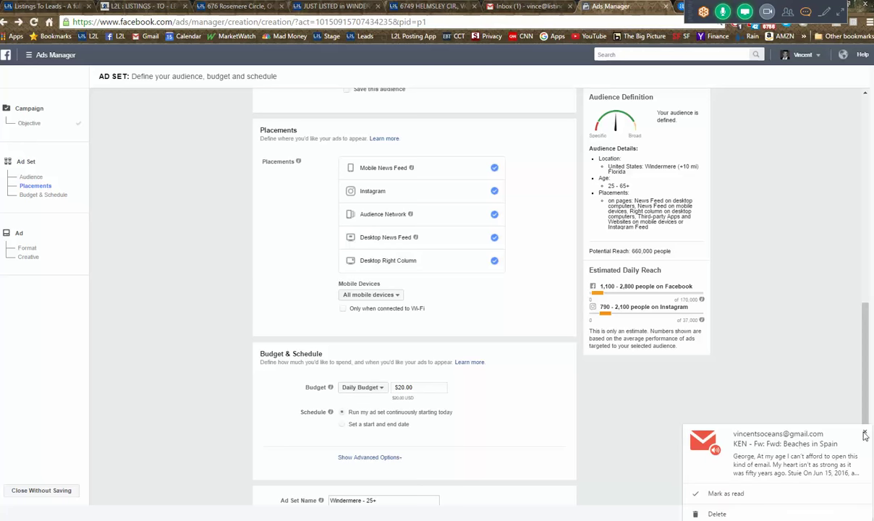
{"action": "left_click", "coordinate": [865, 433]}
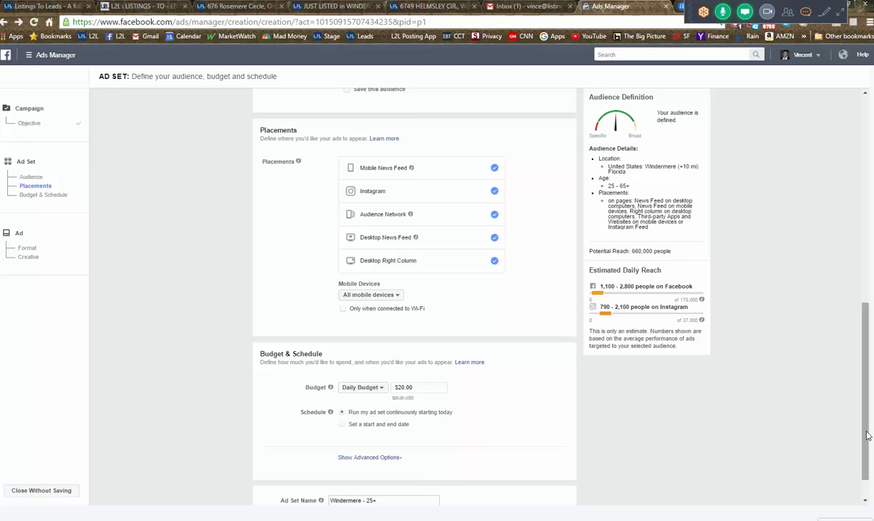
{"action": "left_click", "coordinate": [494, 217]}
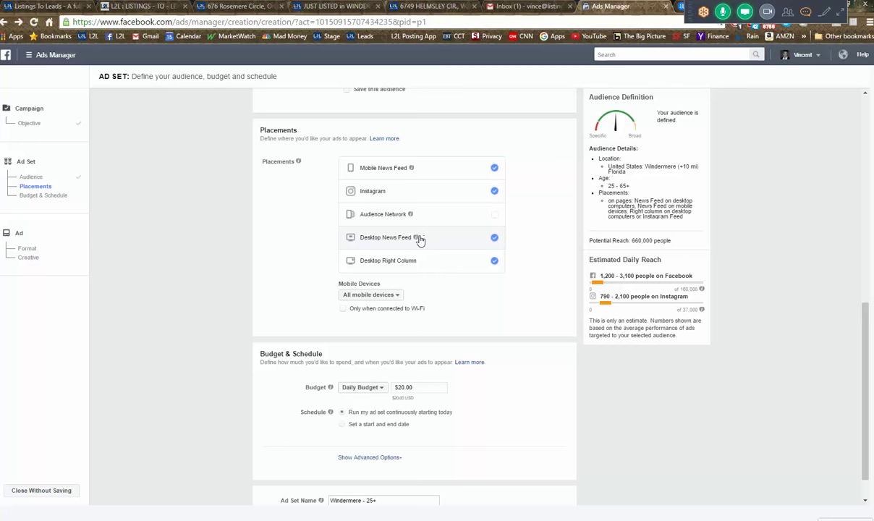
{"action": "mouse_move", "coordinate": [416, 240]}
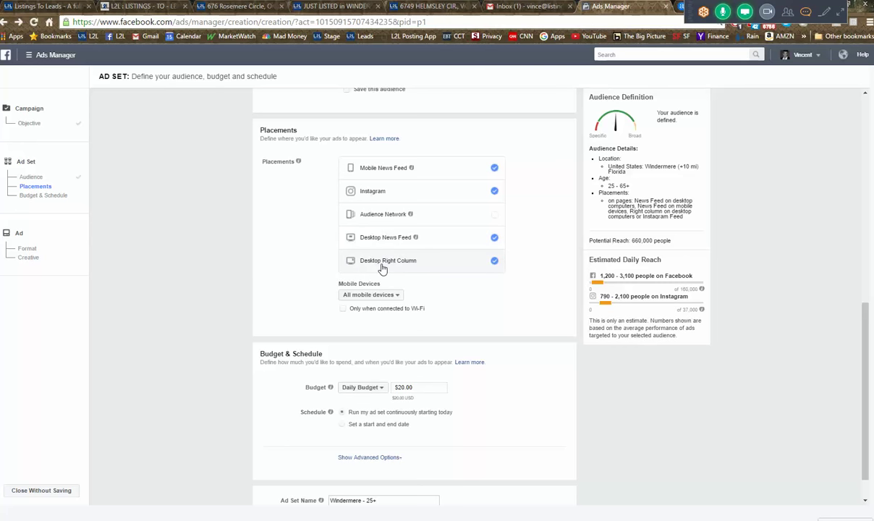
{"action": "left_click", "coordinate": [495, 262]}
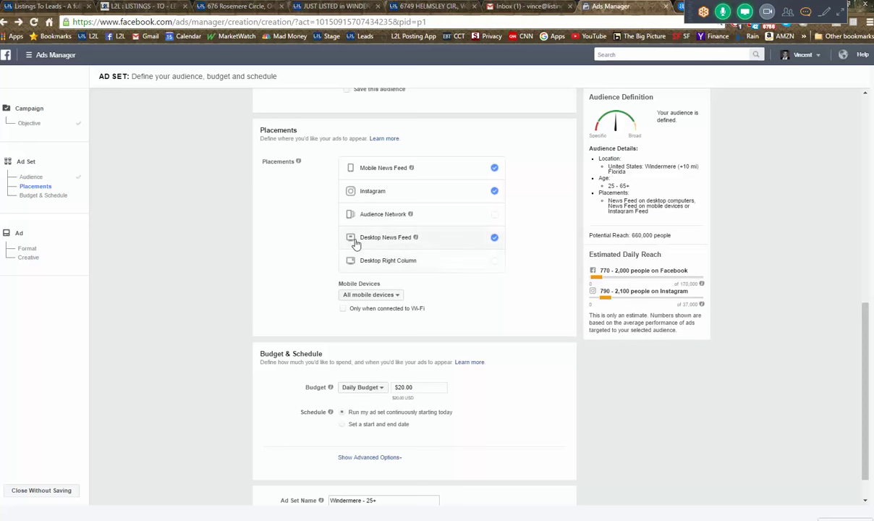
{"action": "left_click", "coordinate": [434, 5]}
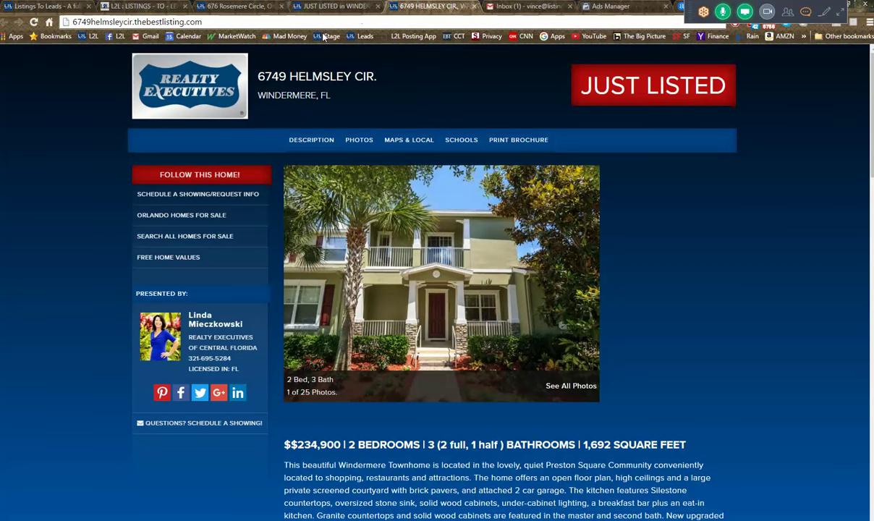
Step: Go from the Listings-to-Leads Facebook page to the News Feed and scroll through it
{"action": "left_click", "coordinate": [117, 36]}
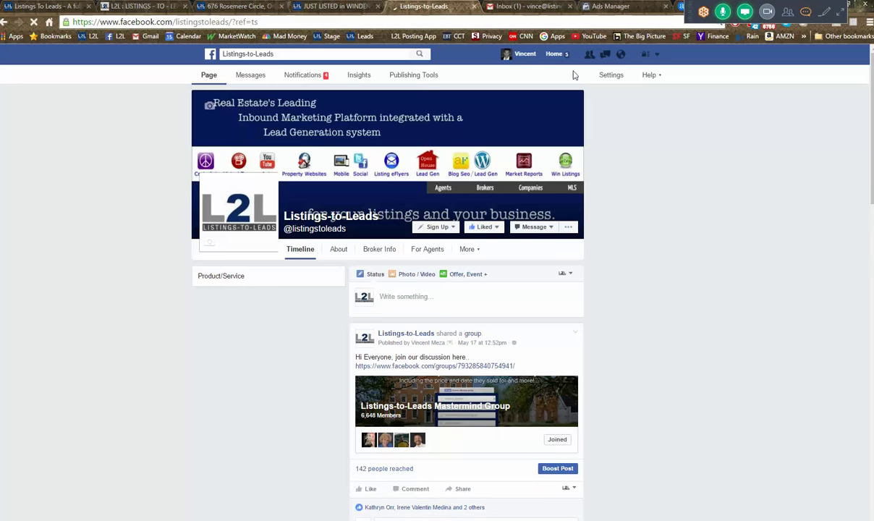
{"action": "left_click", "coordinate": [553, 55]}
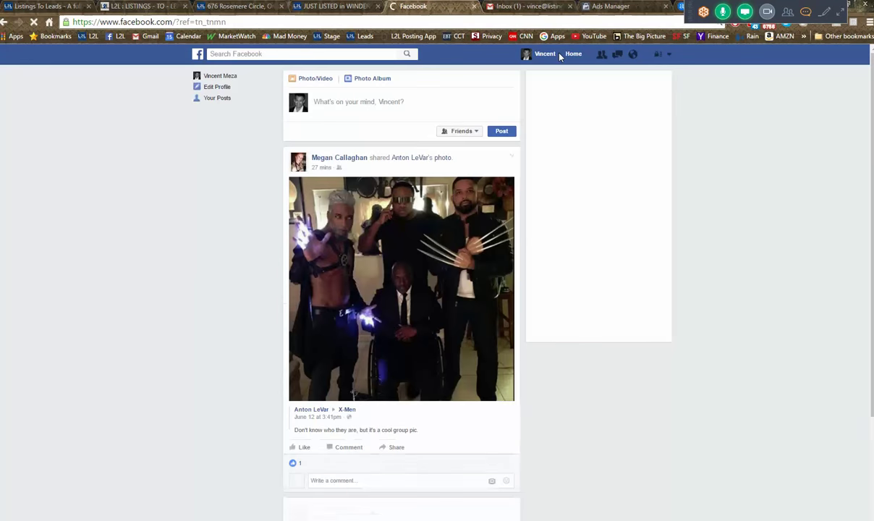
{"action": "scroll", "coordinate": [634, 348], "scroll_direction": "down", "scroll_amount": 2}
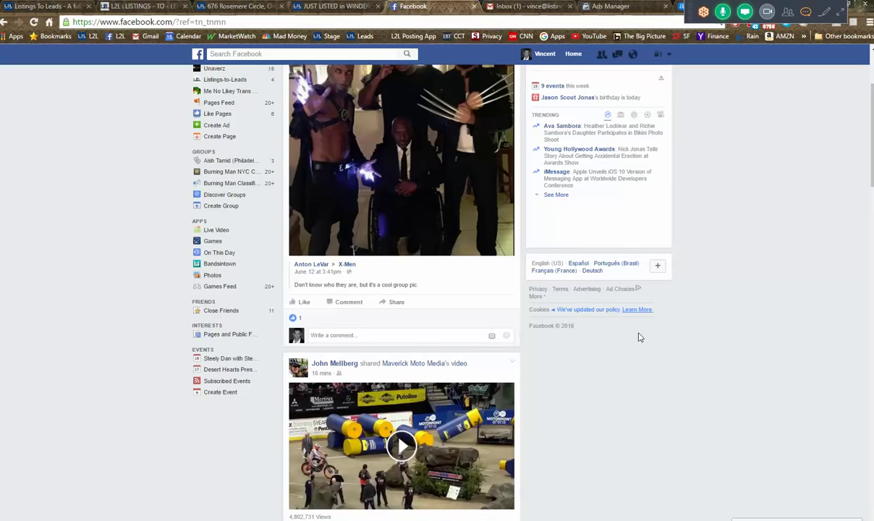
{"action": "scroll", "coordinate": [639, 338], "scroll_direction": "down", "scroll_amount": 3}
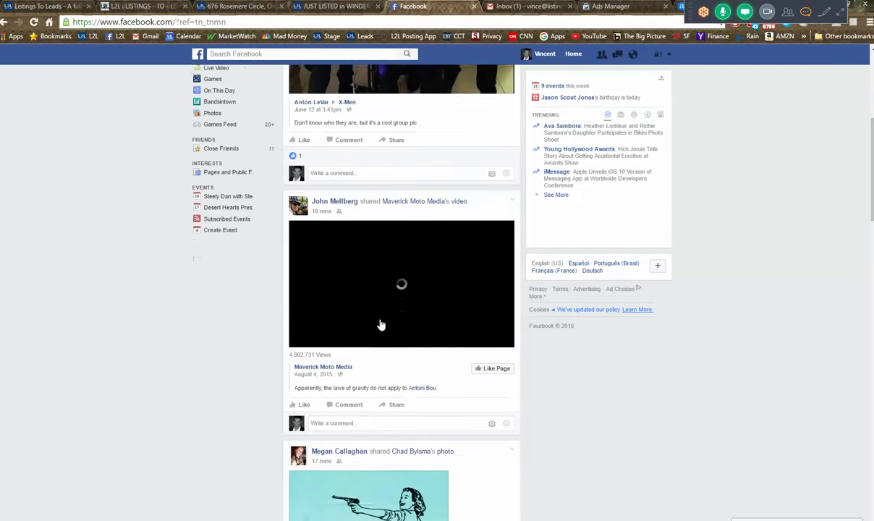
{"action": "scroll", "coordinate": [382, 325], "scroll_direction": "down", "scroll_amount": 1}
{"action": "scroll", "coordinate": [382, 322], "scroll_direction": "up", "scroll_amount": 2}
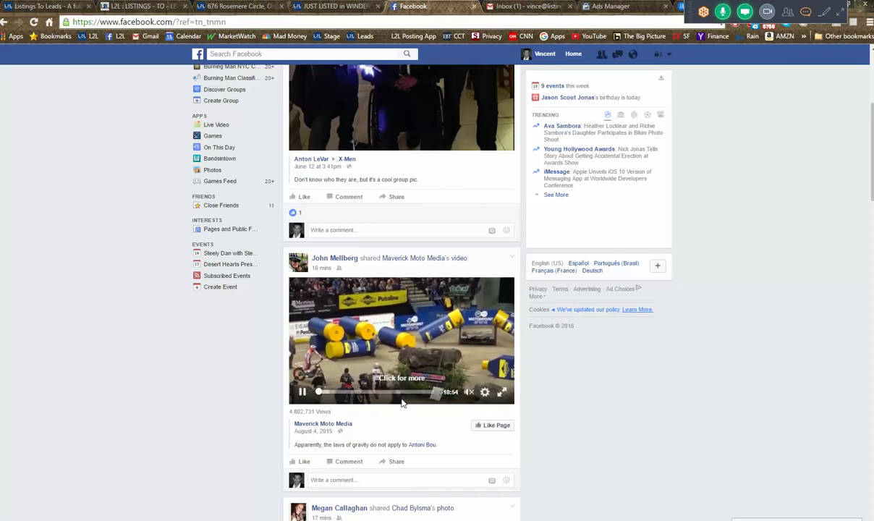
{"action": "scroll", "coordinate": [449, 326], "scroll_direction": "up", "scroll_amount": 2}
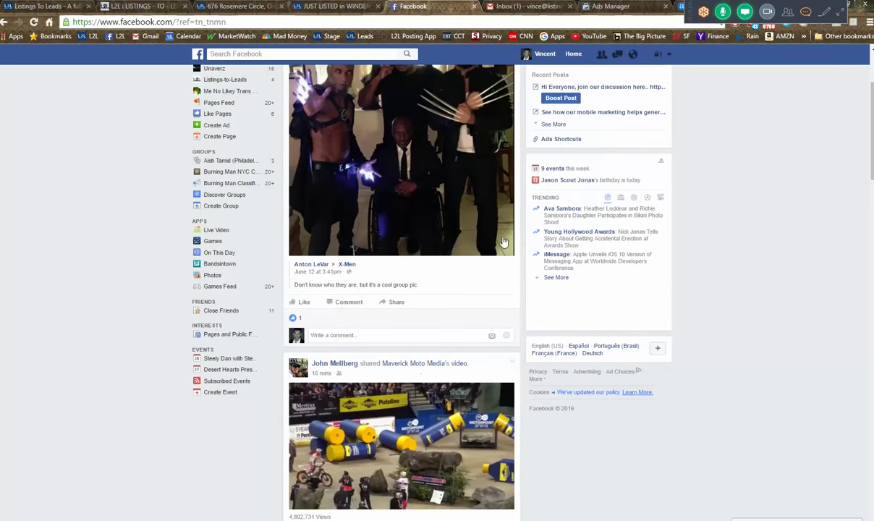
{"action": "scroll", "coordinate": [590, 246], "scroll_direction": "up", "scroll_amount": 2}
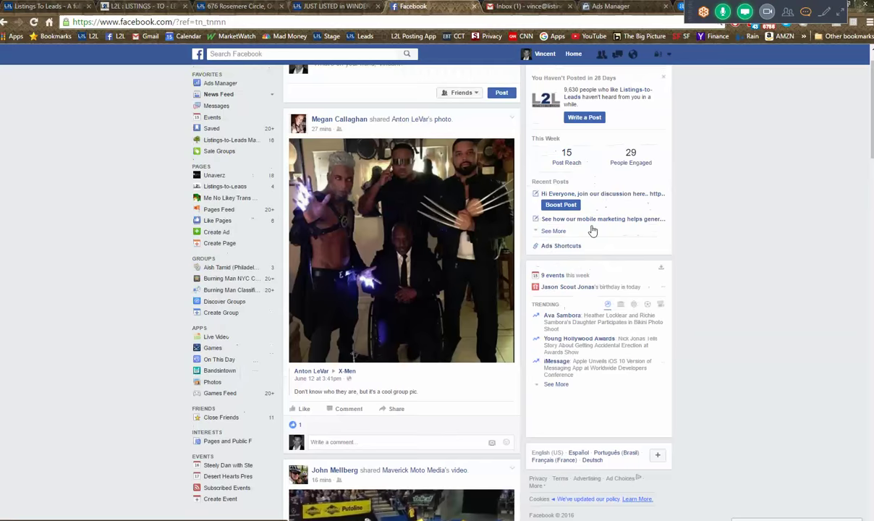
{"action": "scroll", "coordinate": [592, 230], "scroll_direction": "up", "scroll_amount": 1}
{"action": "scroll", "coordinate": [610, 303], "scroll_direction": "down", "scroll_amount": 3}
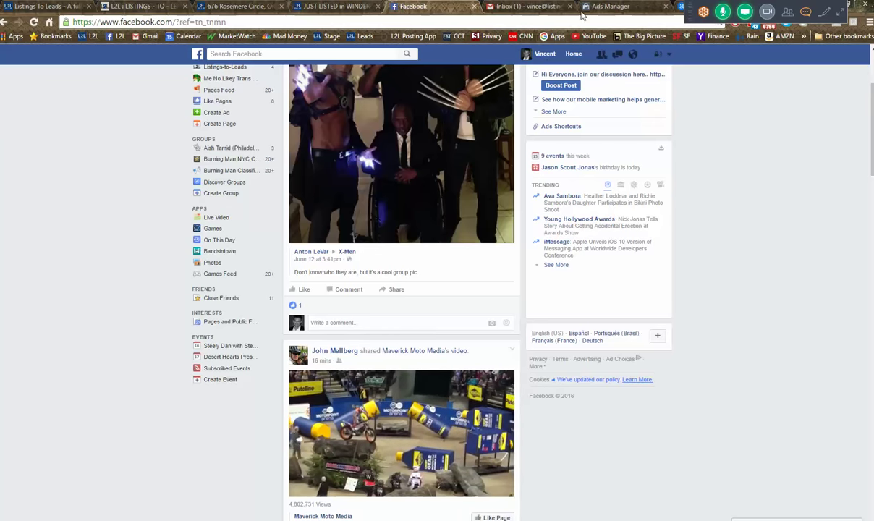
Step: Back in the ad set, switch to a $20 lifetime budget
{"action": "left_click", "coordinate": [608, 5]}
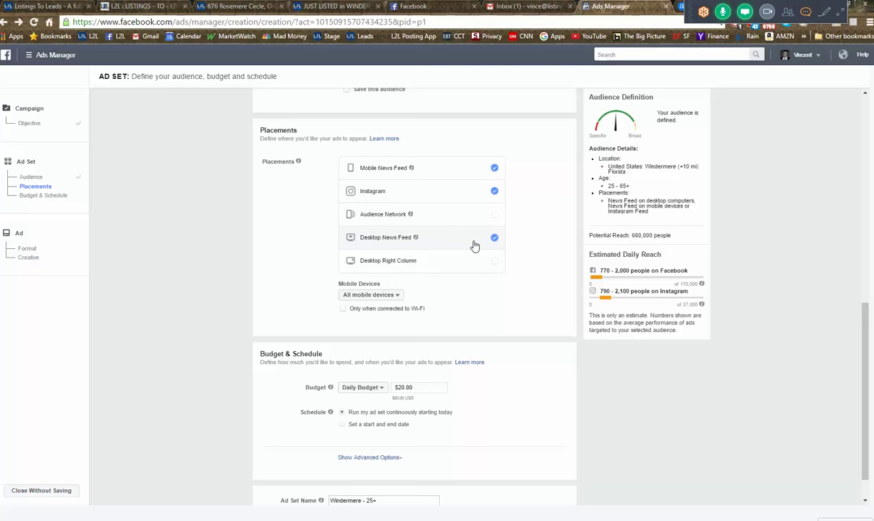
{"action": "scroll", "coordinate": [426, 293], "scroll_direction": "down", "scroll_amount": 1}
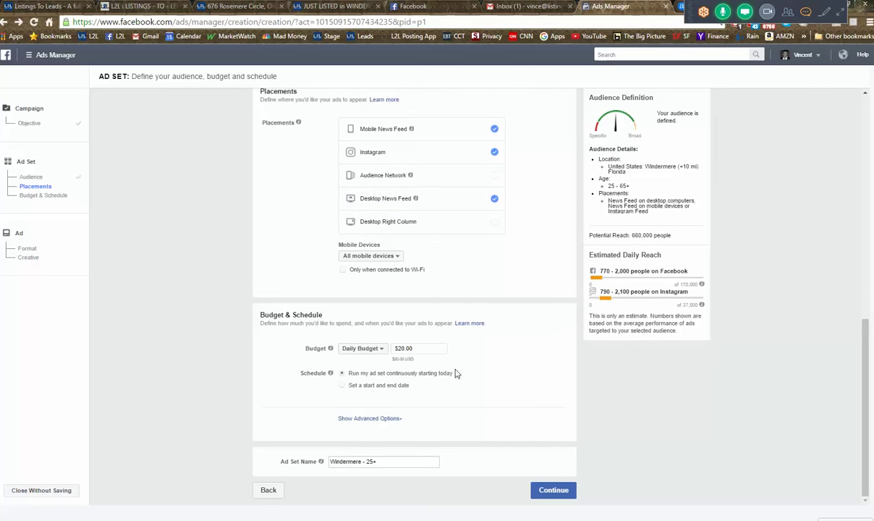
{"action": "left_click", "coordinate": [376, 350]}
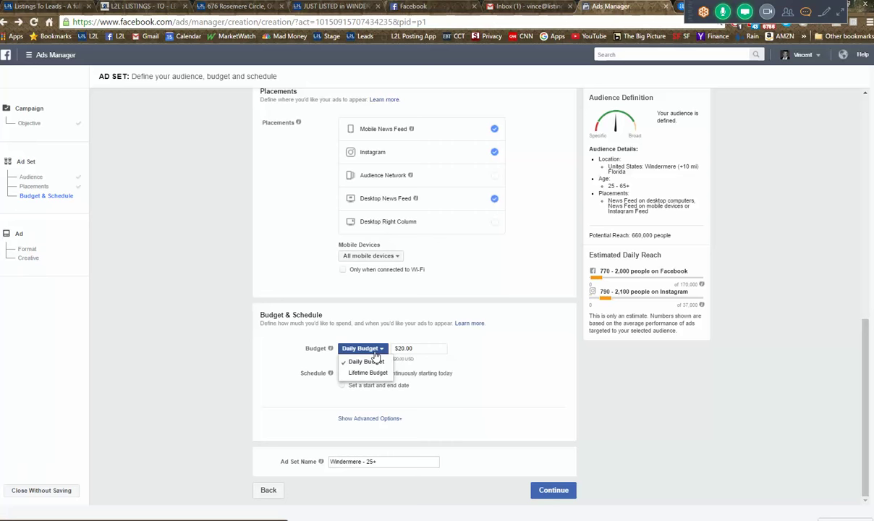
{"action": "left_click", "coordinate": [379, 375]}
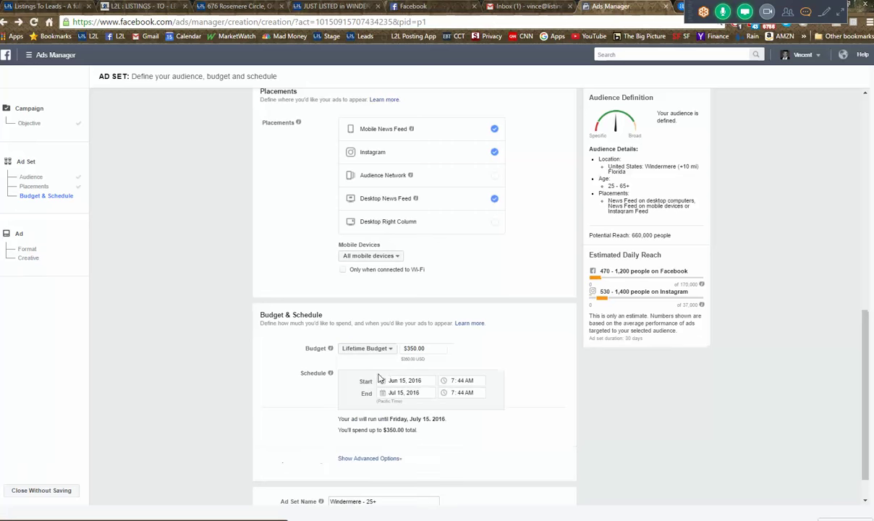
{"action": "left_click_drag", "start_coordinate": [417, 350], "coordinate": [409, 351]}
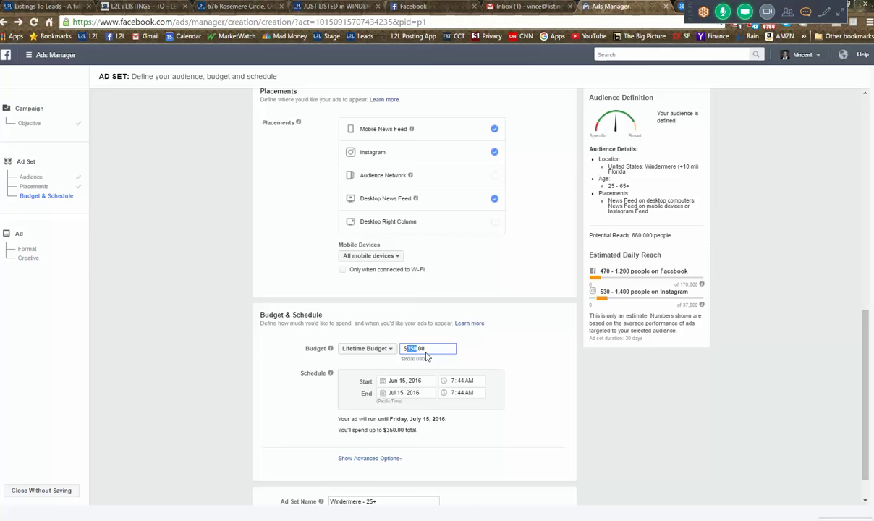
{"action": "type", "text": "$20"}
Step: Schedule the ad set to run from June 15 to June 19, 2016
{"action": "left_click", "coordinate": [409, 393]}
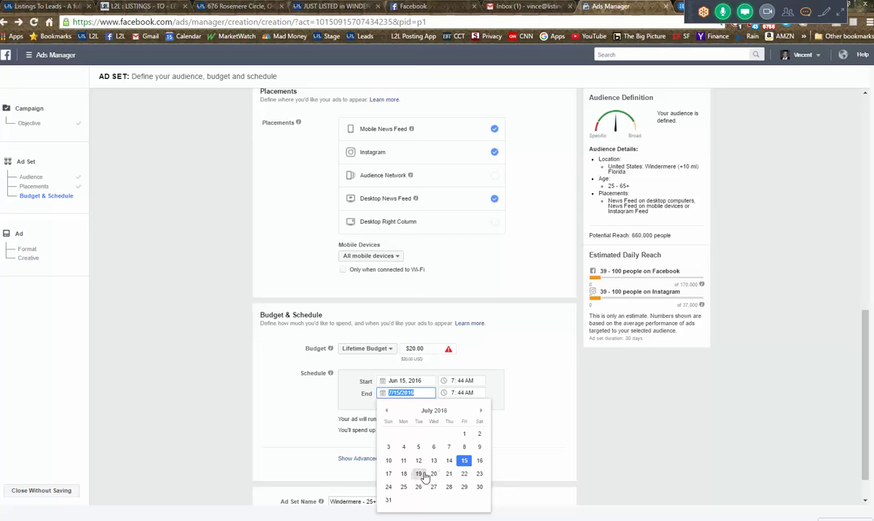
{"action": "left_click", "coordinate": [432, 462]}
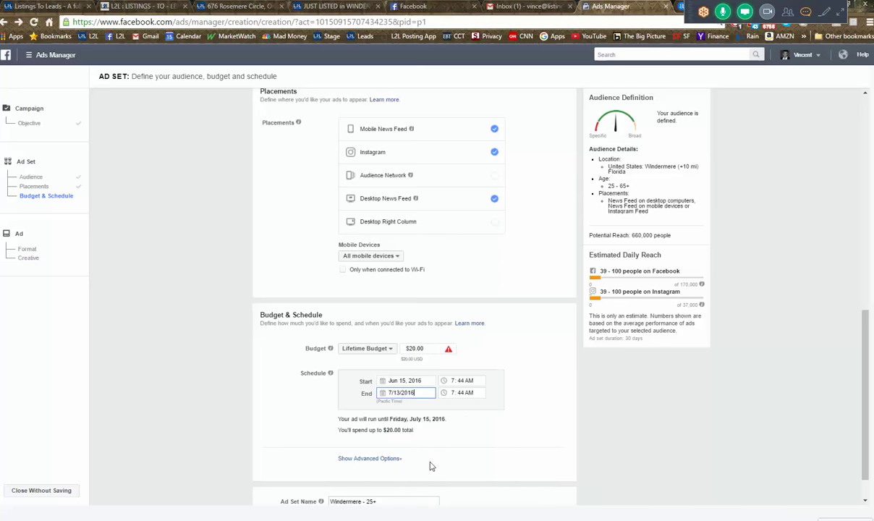
{"action": "left_click", "coordinate": [421, 380]}
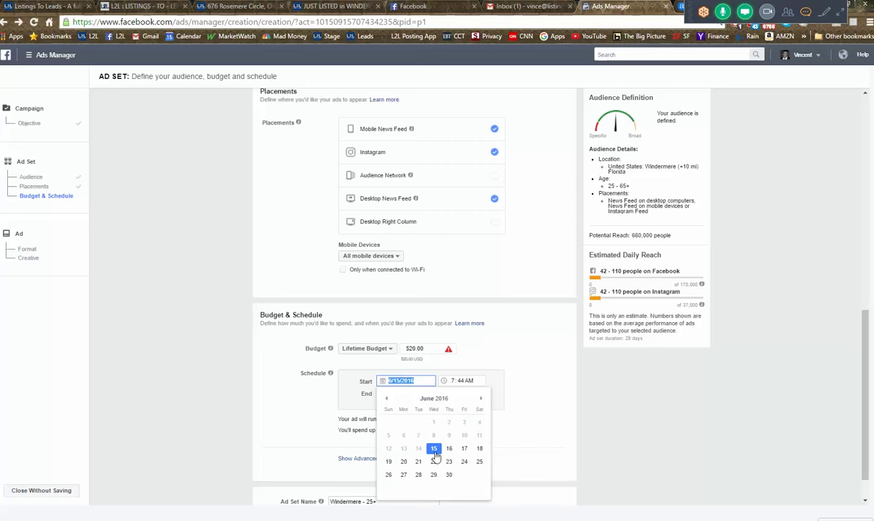
{"action": "left_click", "coordinate": [434, 450]}
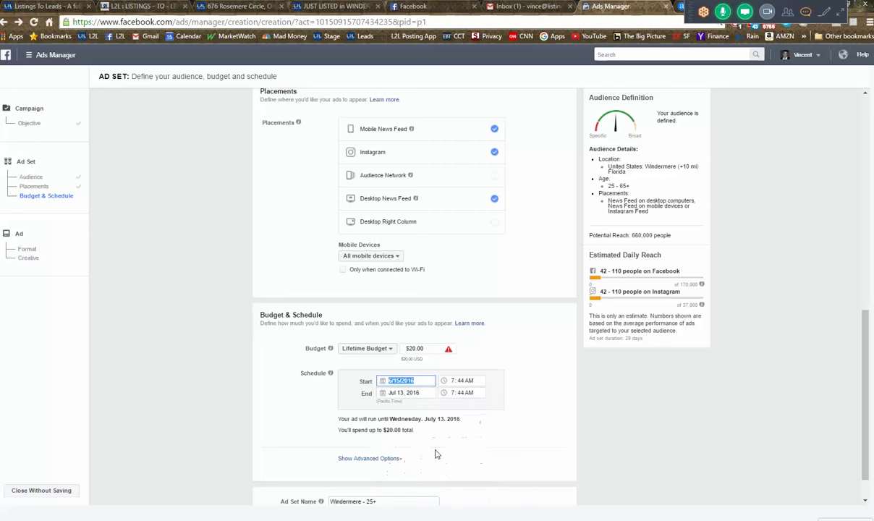
{"action": "left_click", "coordinate": [428, 394]}
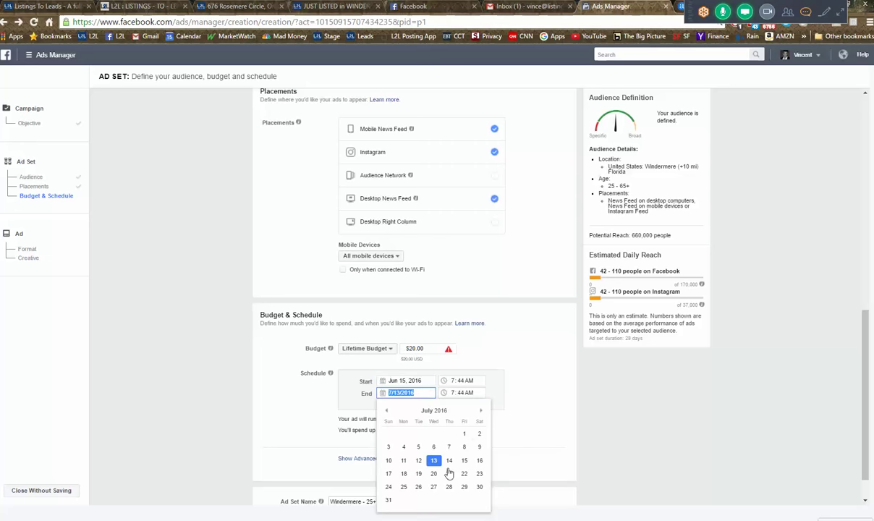
{"action": "left_click", "coordinate": [390, 474]}
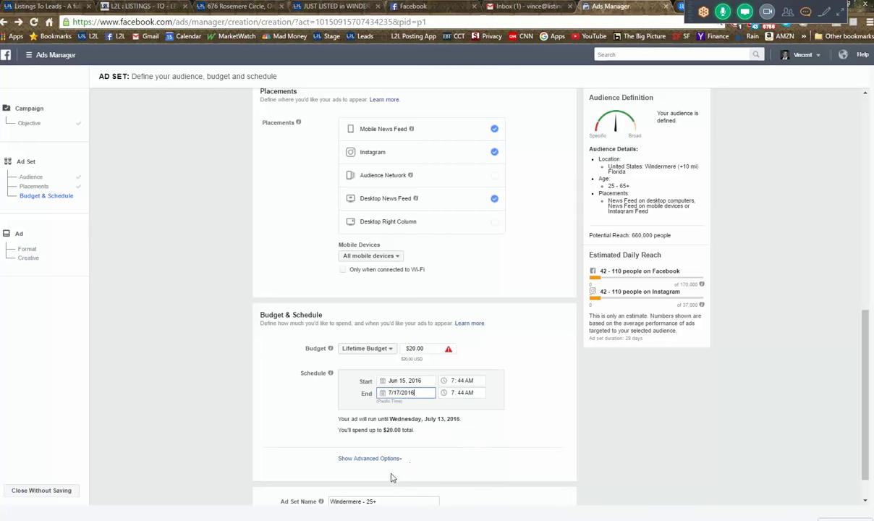
{"action": "left_click", "coordinate": [500, 427]}
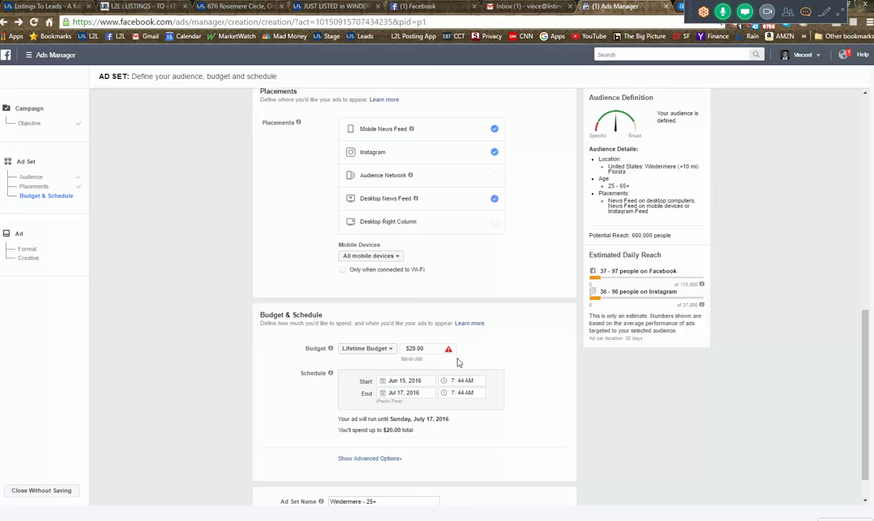
{"action": "mouse_move", "coordinate": [451, 356]}
{"action": "left_click", "coordinate": [403, 395]}
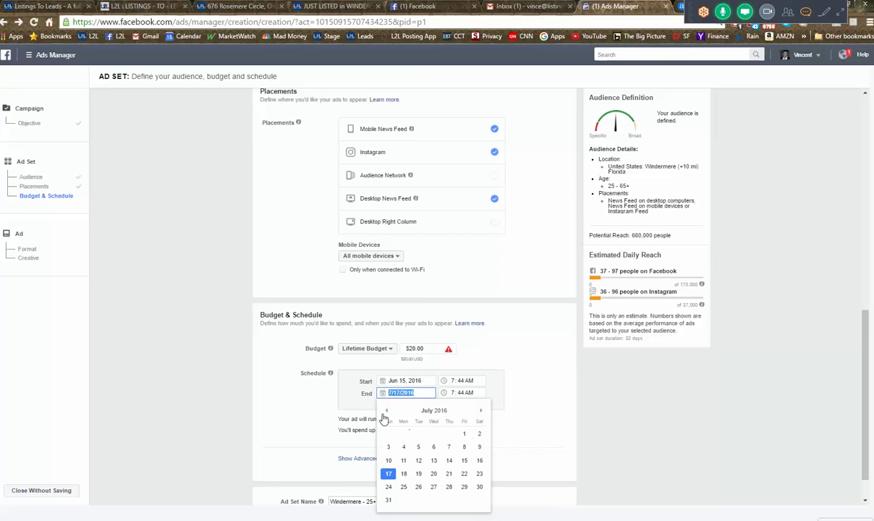
{"action": "left_click", "coordinate": [388, 411]}
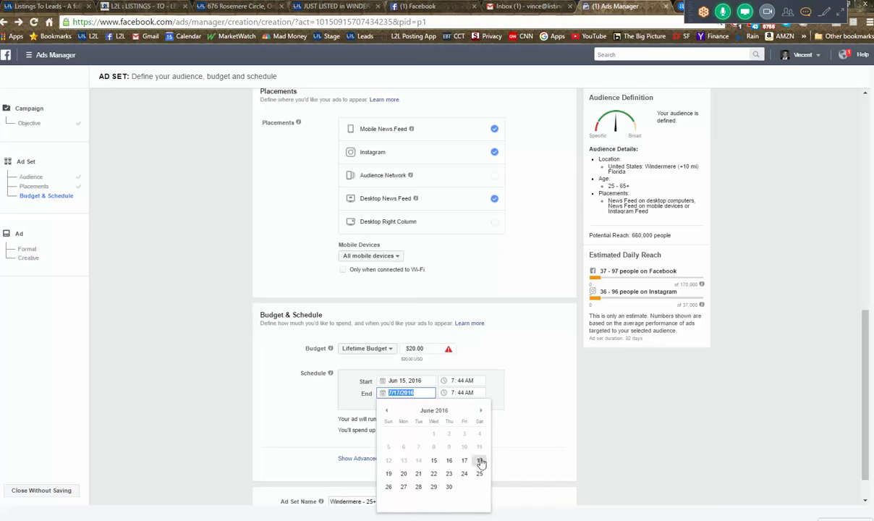
{"action": "left_click", "coordinate": [389, 474]}
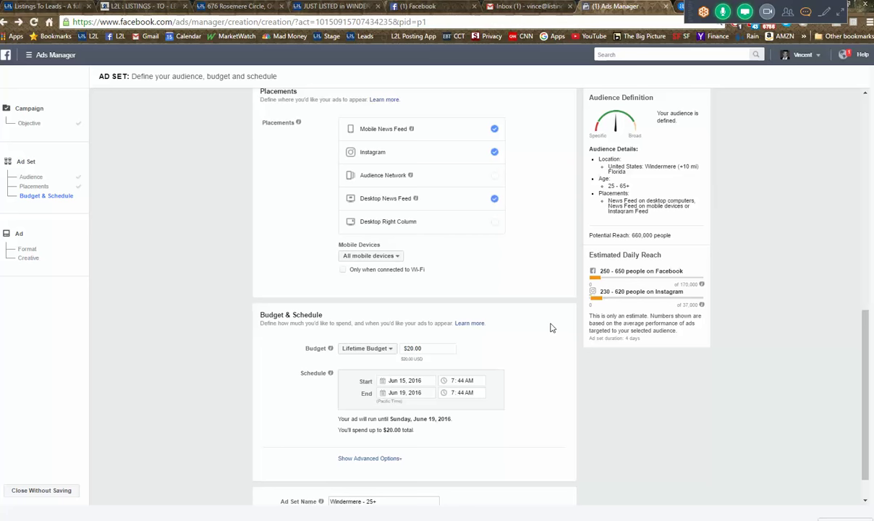
{"action": "scroll", "coordinate": [548, 331], "scroll_direction": "down", "scroll_amount": 2}
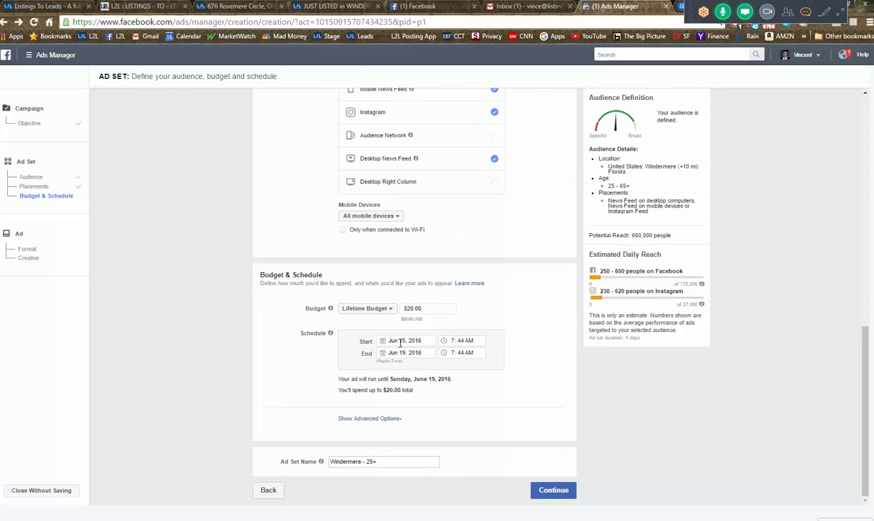
Step: Continue to the ad and choose Listings-to-Leads Mastermind Group as its Facebook page
{"action": "left_click", "coordinate": [554, 492]}
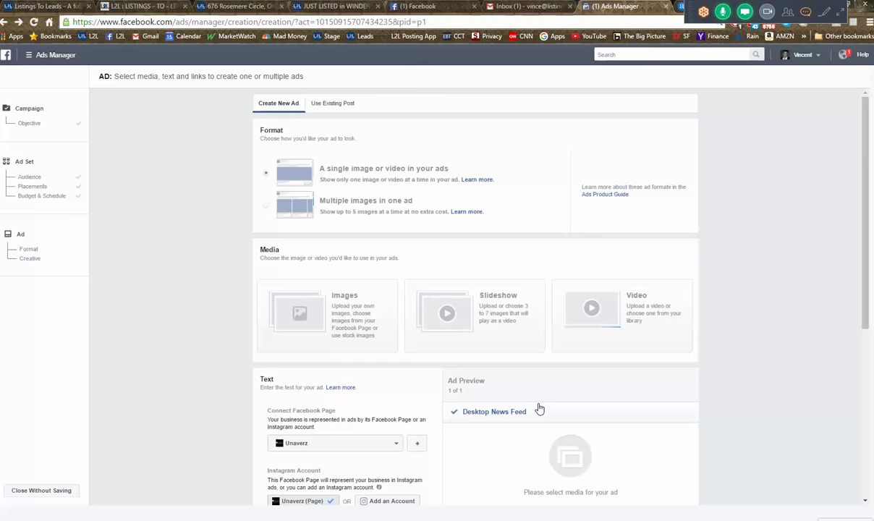
{"action": "scroll", "coordinate": [361, 376], "scroll_direction": "down", "scroll_amount": 3}
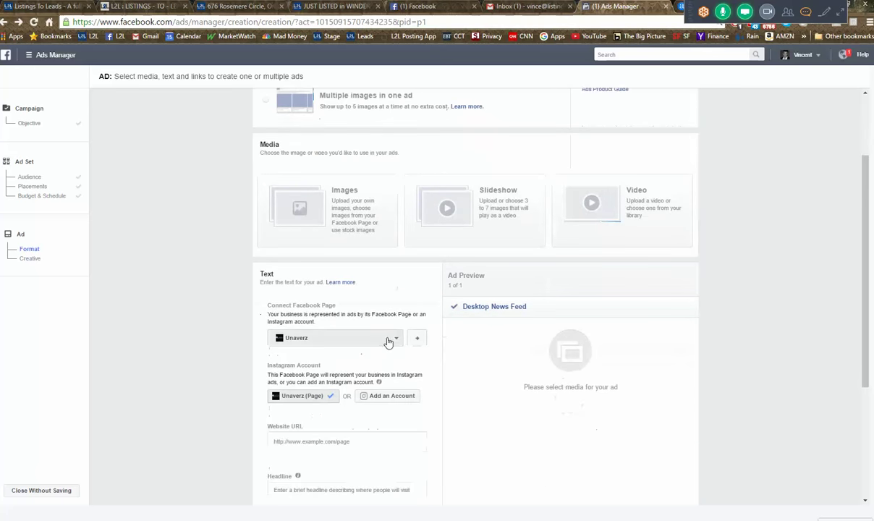
{"action": "left_click", "coordinate": [396, 341]}
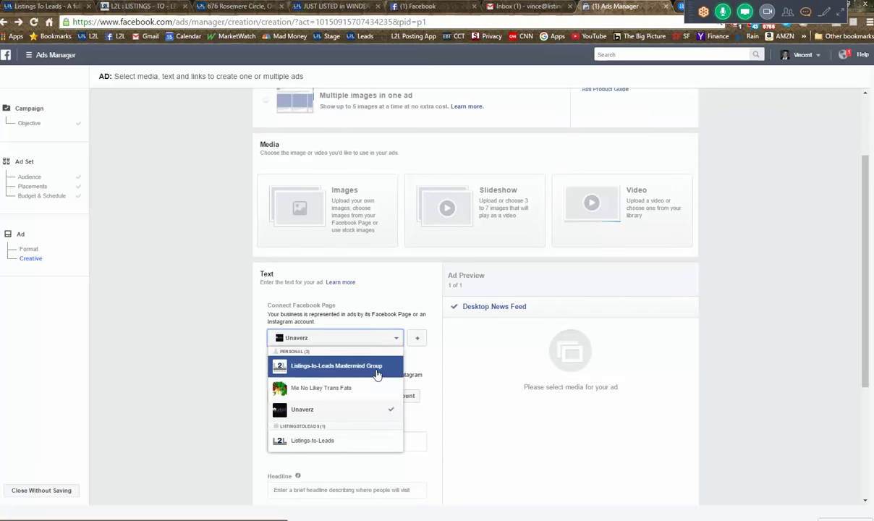
{"action": "left_click", "coordinate": [377, 375]}
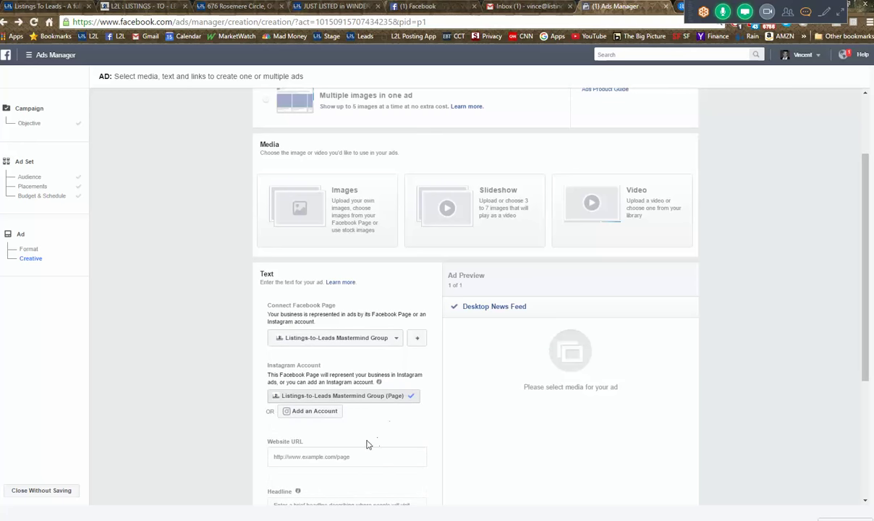
{"action": "left_click", "coordinate": [293, 5]}
Step: Paste the Windermere listing page's address into the ad's Website URL field
{"action": "right_click", "coordinate": [329, 18]}
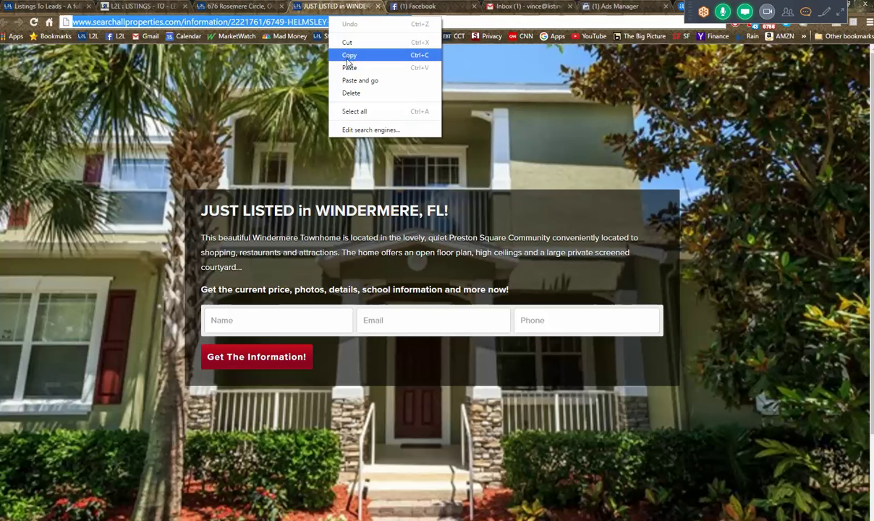
{"action": "left_click", "coordinate": [347, 55]}
{"action": "left_click", "coordinate": [604, 7]}
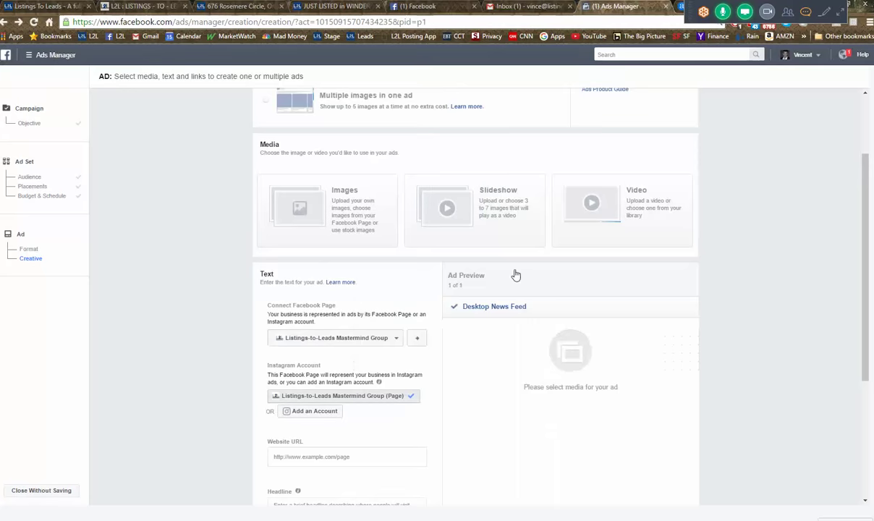
{"action": "left_click", "coordinate": [359, 458]}
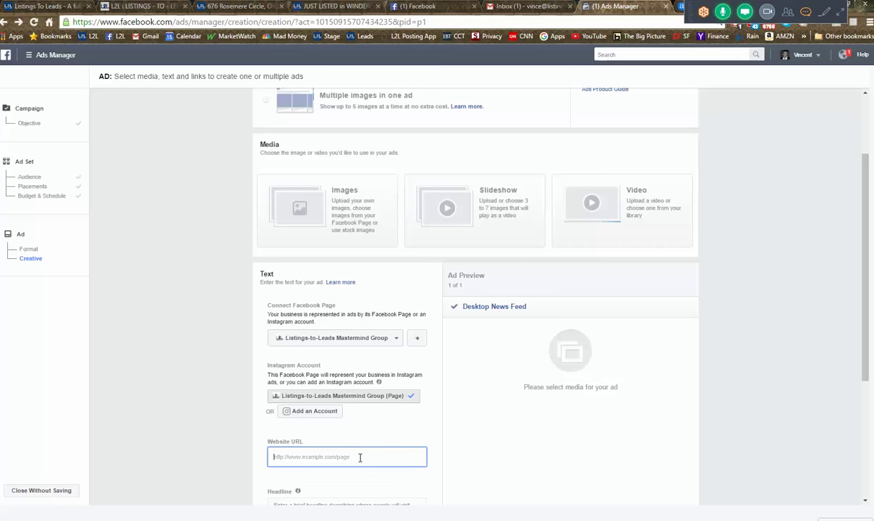
{"action": "right_click", "coordinate": [360, 457]}
{"action": "left_click", "coordinate": [384, 347]}
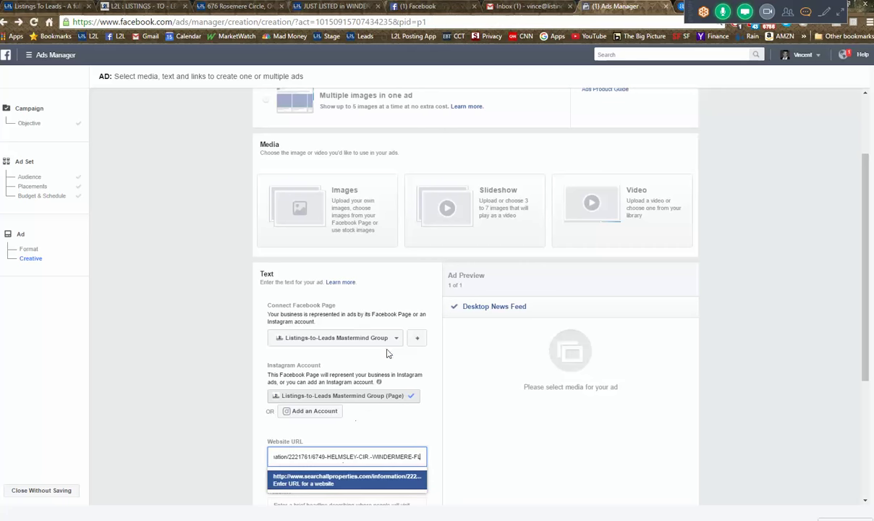
{"action": "left_click", "coordinate": [318, 483]}
{"action": "scroll", "coordinate": [405, 416], "scroll_direction": "down", "scroll_amount": 2}
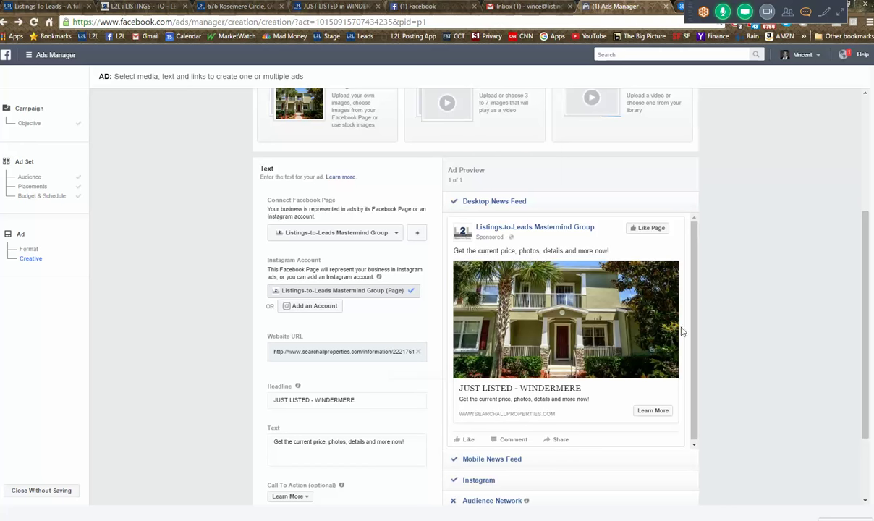
Step: Let the JUST LISTED - WINDERMERE headline, text and photo load, then dismiss the Gmail notification
{"action": "mouse_move", "coordinate": [521, 310]}
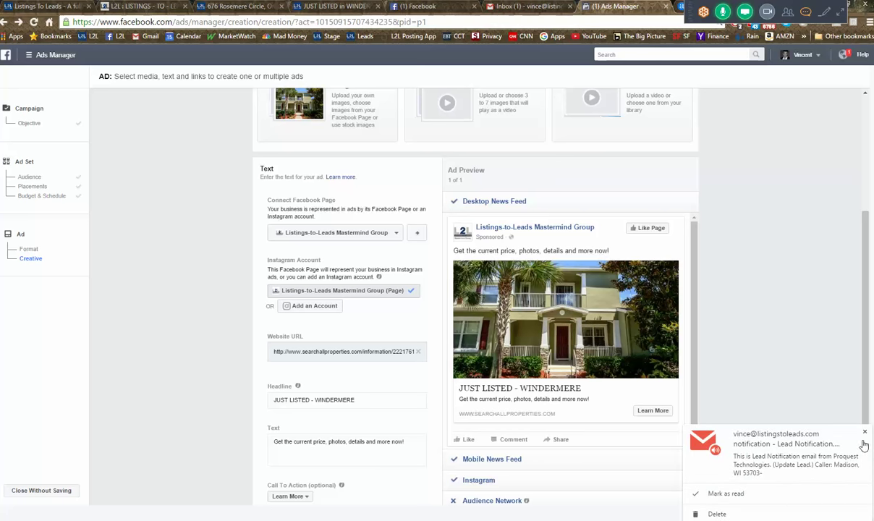
{"action": "left_click", "coordinate": [865, 433]}
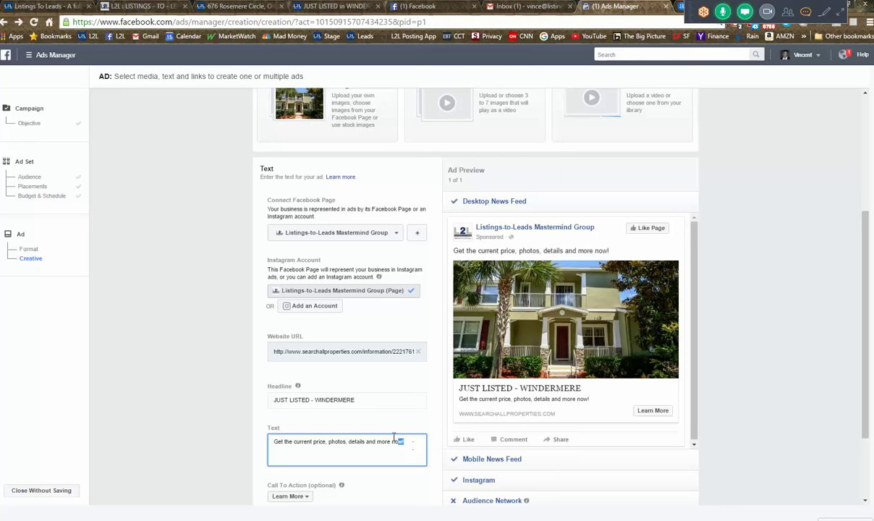
Step: Replace the ad text with "It's in an awesome neighborhood, new granite kitchen. Click to get the full infor"
{"action": "left_click_drag", "start_coordinate": [396, 437], "coordinate": [228, 416]}
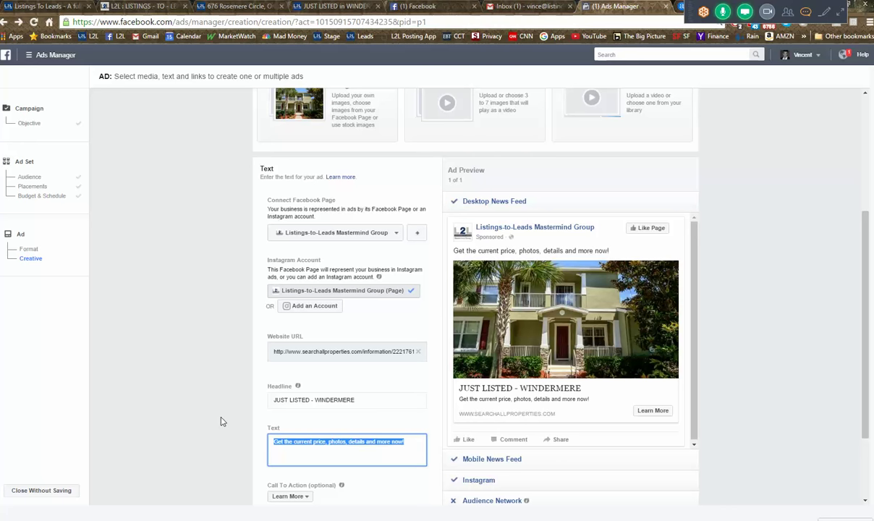
{"action": "type", "text": "It's in "}
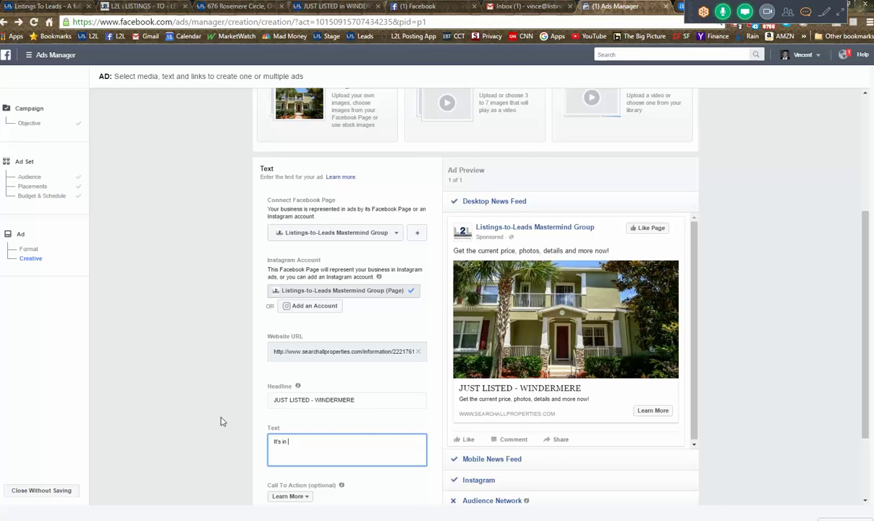
{"action": "type", "text": "an awe"}
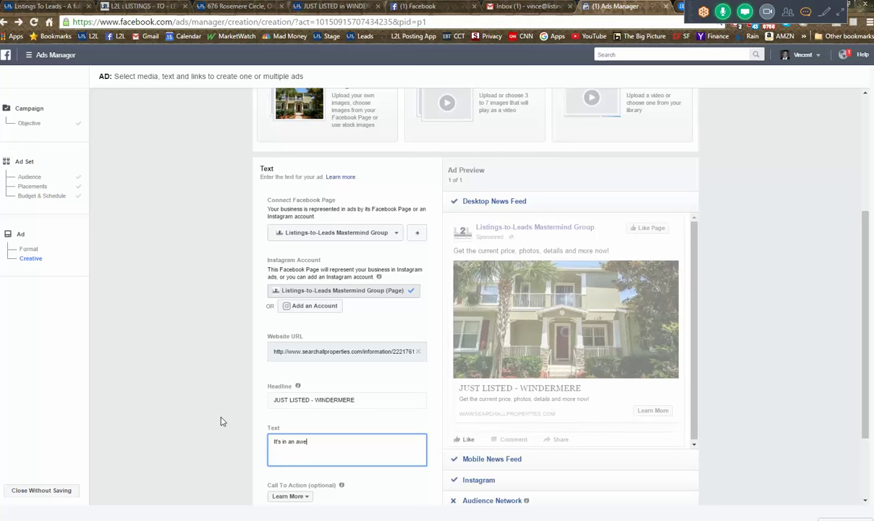
{"action": "type", "text": "some "}
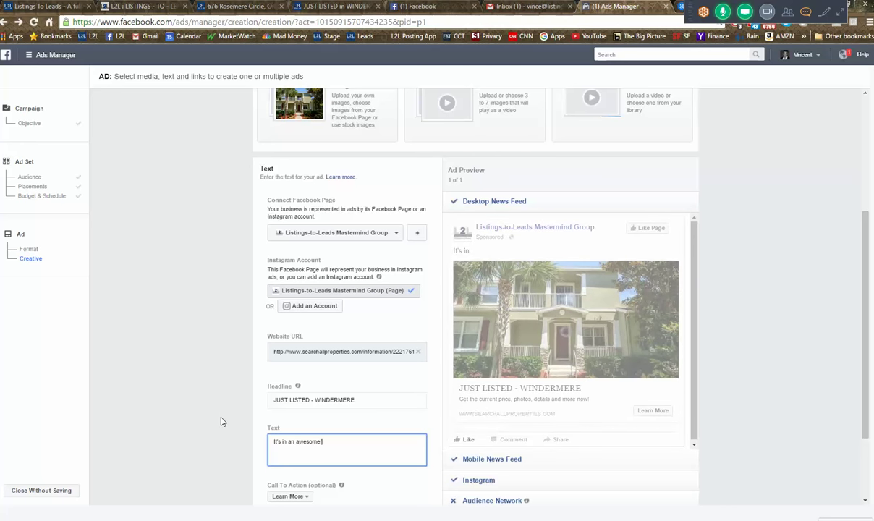
{"action": "type", "text": "neighborhood, new "}
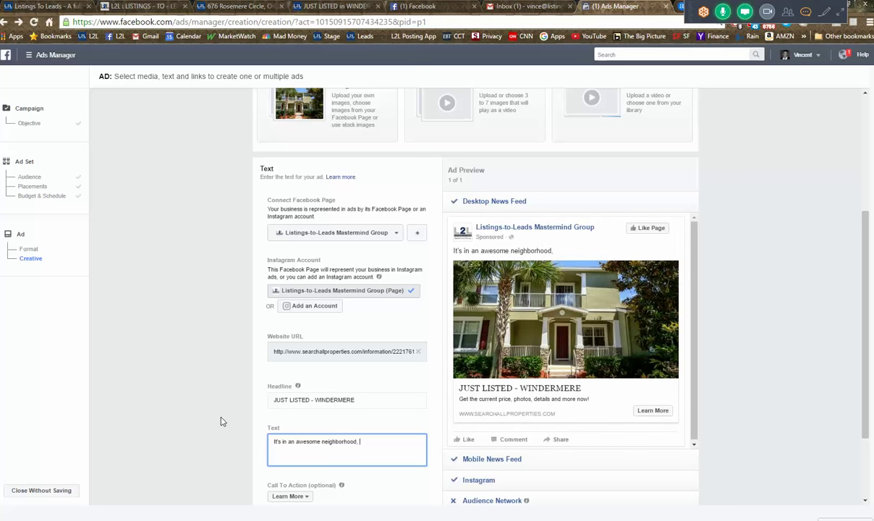
{"action": "type", "text": "granite kitc"}
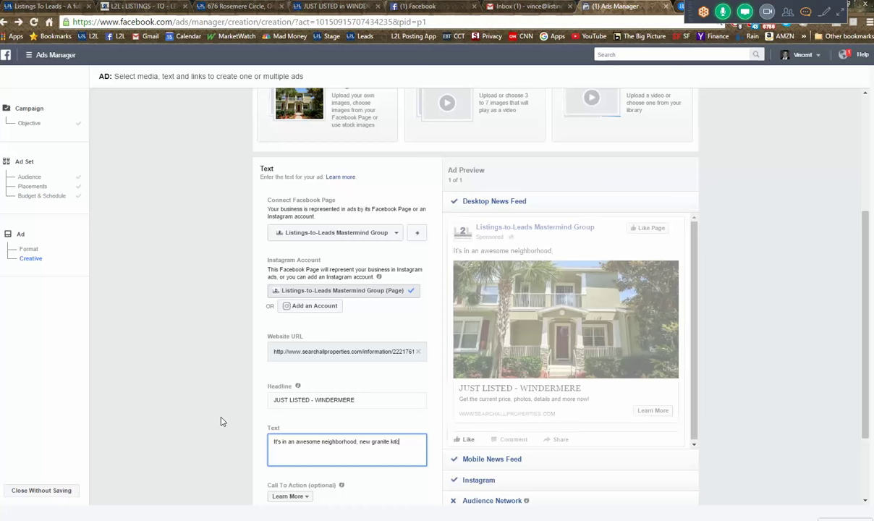
{"action": "type", "text": "hen."}
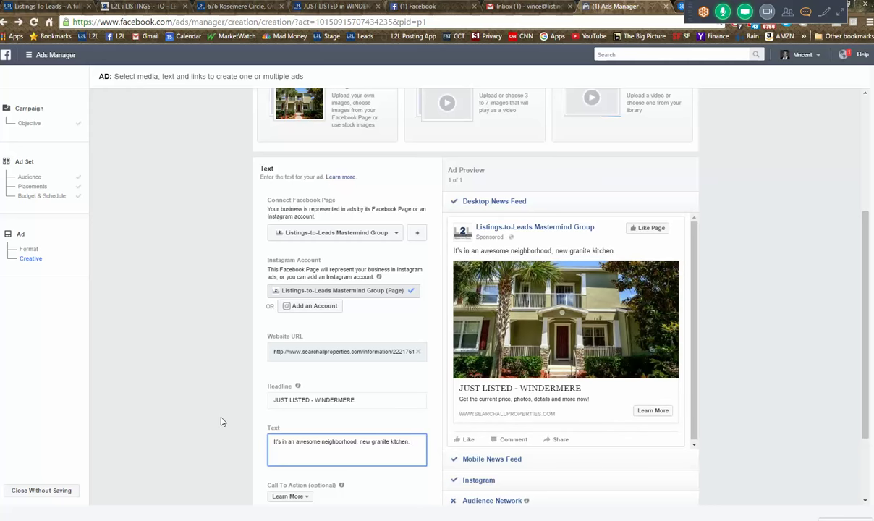
{"action": "type", "text": " Click to "}
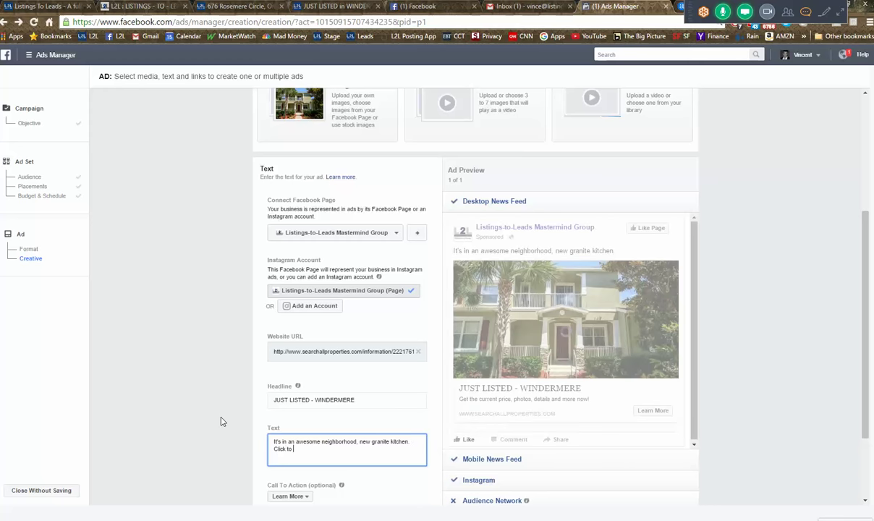
{"action": "type", "text": "get the fu"}
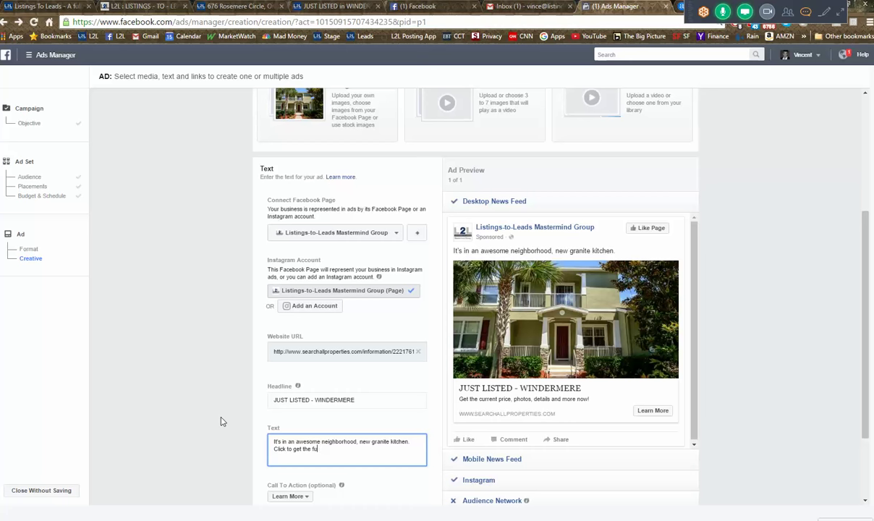
{"action": "type", "text": "ll infor"}
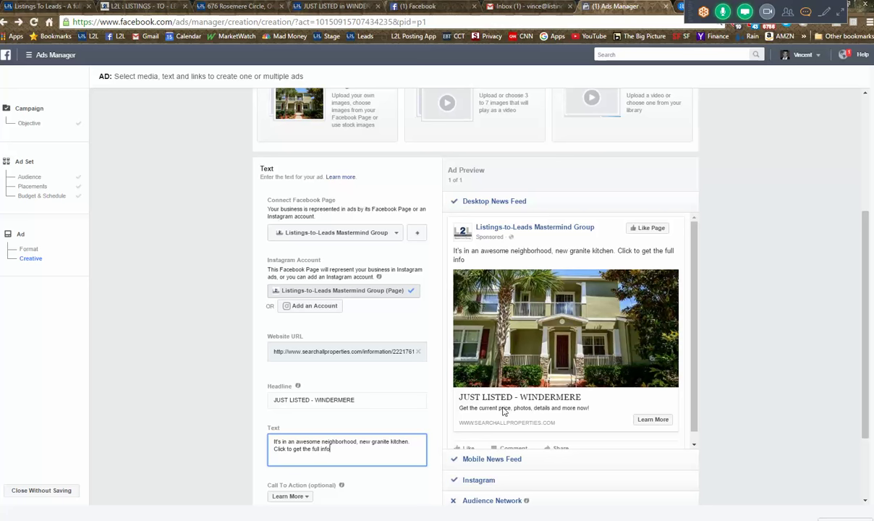
{"action": "scroll", "coordinate": [410, 445], "scroll_direction": "down", "scroll_amount": 3}
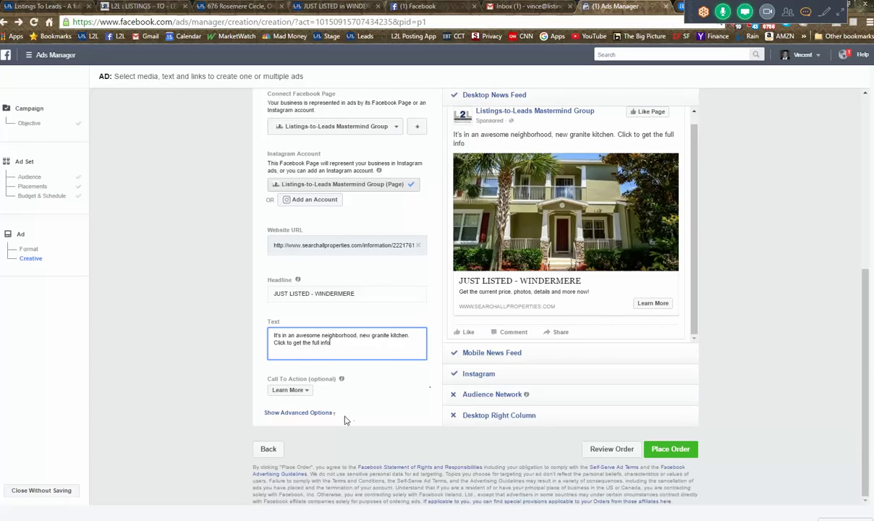
Step: Show the ad's advanced options, leaving News Feed Link Description blank, and return to the top
{"action": "left_click", "coordinate": [313, 415]}
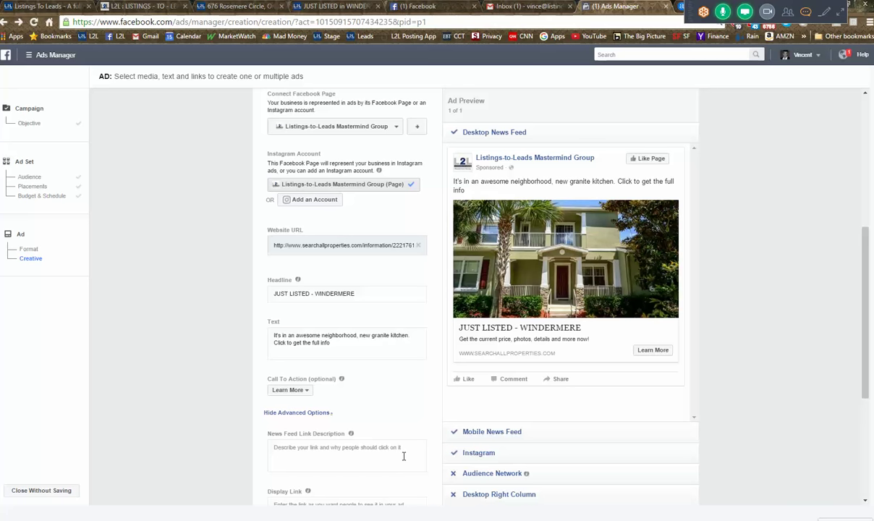
{"action": "left_click", "coordinate": [406, 455]}
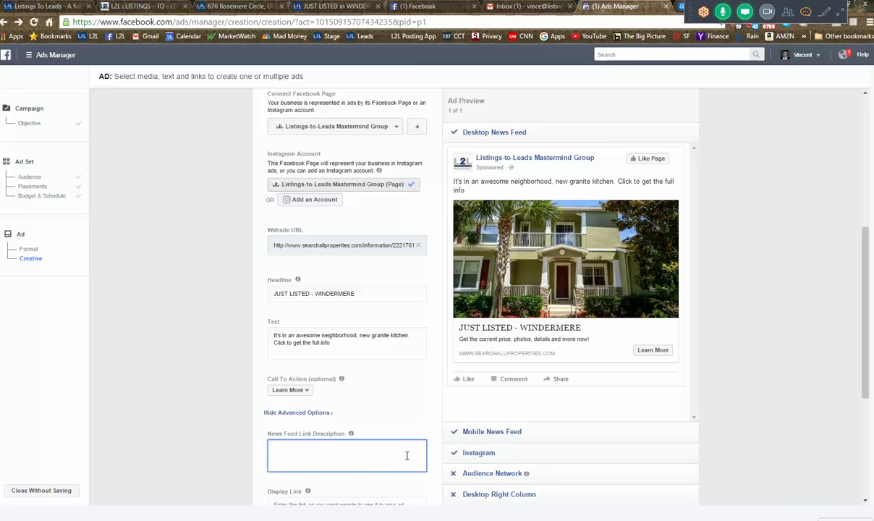
{"action": "left_click", "coordinate": [720, 339]}
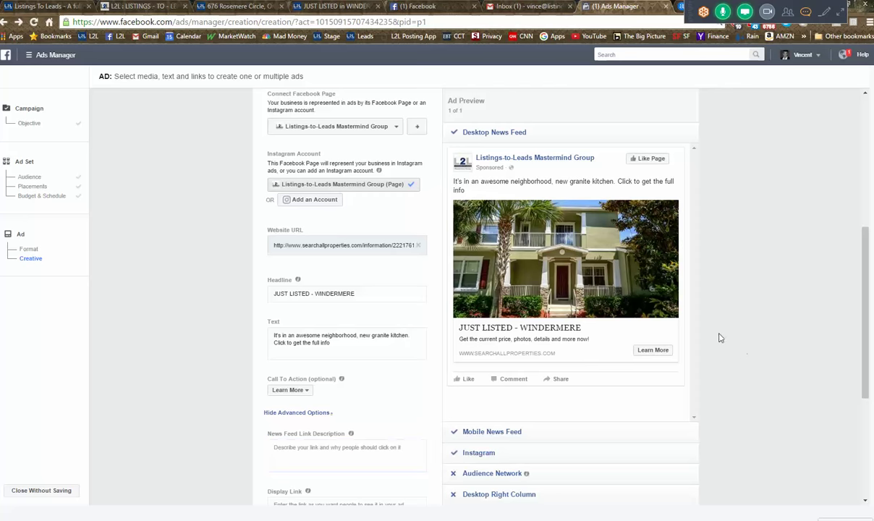
{"action": "scroll", "coordinate": [691, 341], "scroll_direction": "up", "scroll_amount": 2}
{"action": "scroll", "coordinate": [706, 316], "scroll_direction": "up", "scroll_amount": 4}
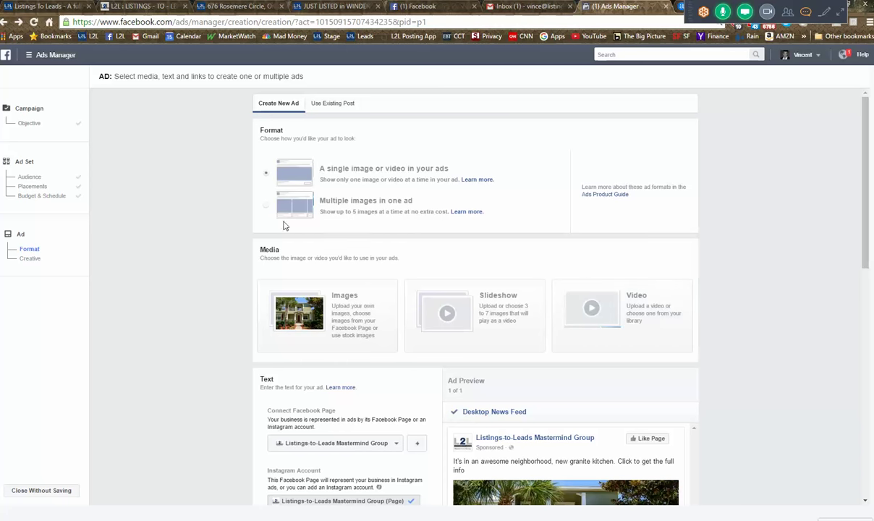
Step: Review the Windermere ad's News Feed preview and dismiss the email notification
{"action": "scroll", "coordinate": [745, 456], "scroll_direction": "down", "scroll_amount": 3}
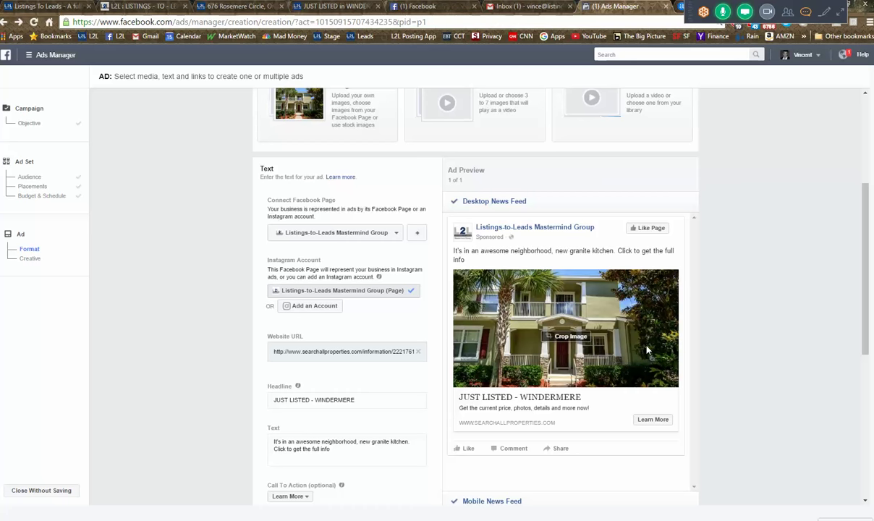
{"action": "scroll", "coordinate": [639, 345], "scroll_direction": "up", "scroll_amount": 3}
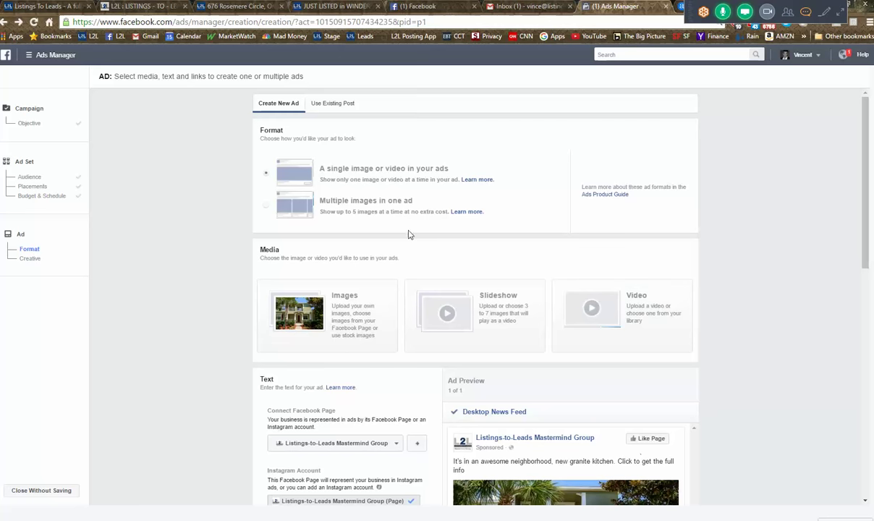
{"action": "scroll", "coordinate": [619, 416], "scroll_direction": "down", "scroll_amount": 3}
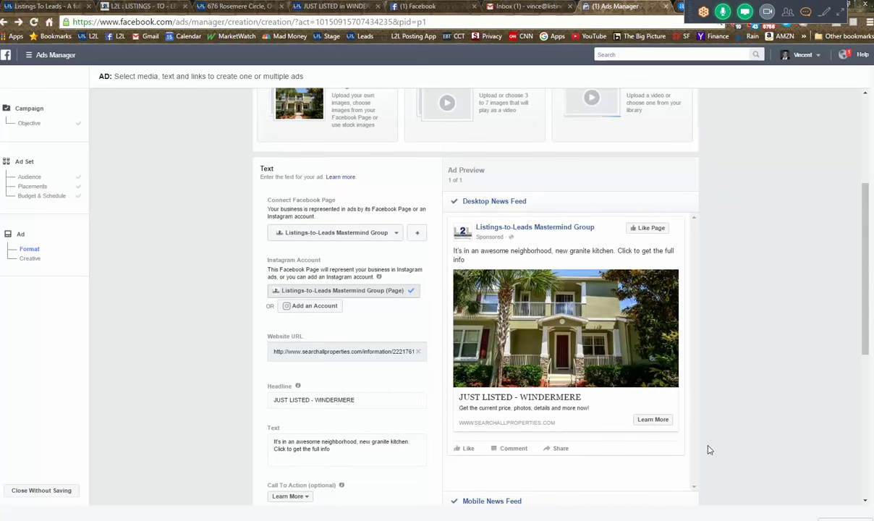
{"action": "scroll", "coordinate": [709, 448], "scroll_direction": "down", "scroll_amount": 4}
{"action": "scroll", "coordinate": [712, 449], "scroll_direction": "down", "scroll_amount": 1}
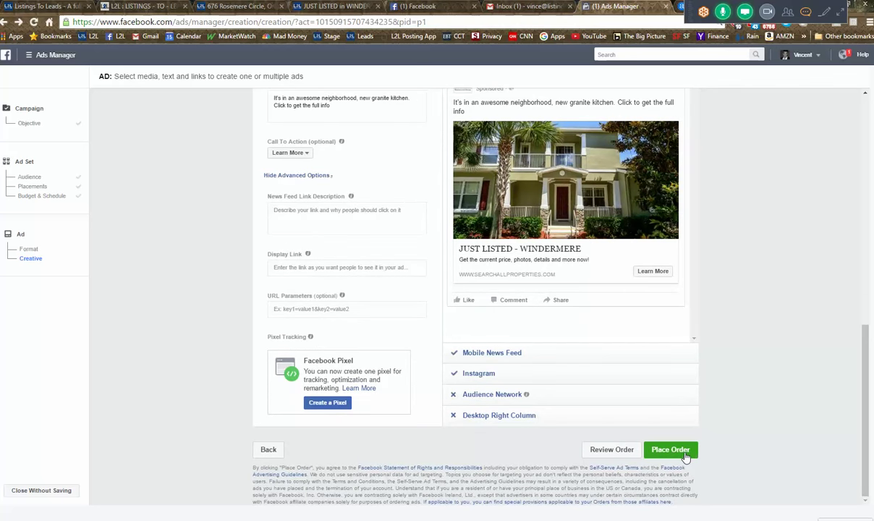
{"action": "scroll", "coordinate": [854, 398], "scroll_direction": "up", "scroll_amount": 1}
{"action": "scroll", "coordinate": [854, 398], "scroll_direction": "up", "scroll_amount": 1}
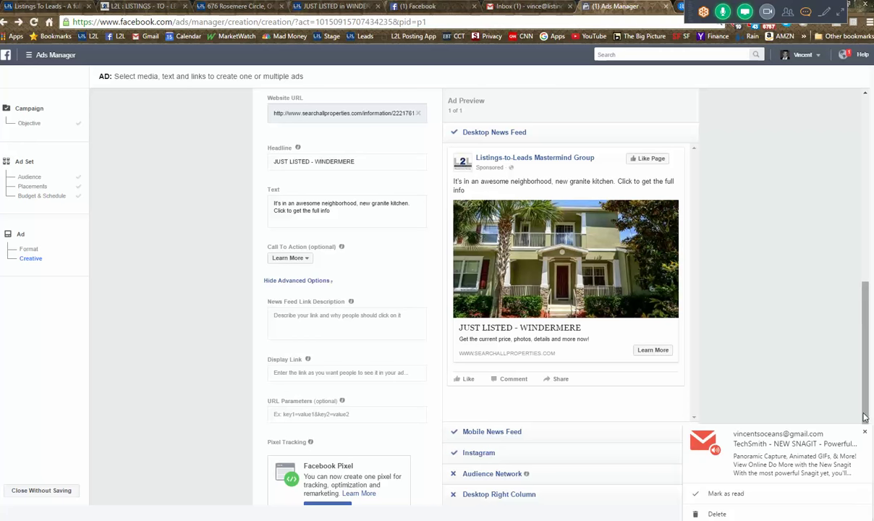
{"action": "left_click", "coordinate": [866, 433]}
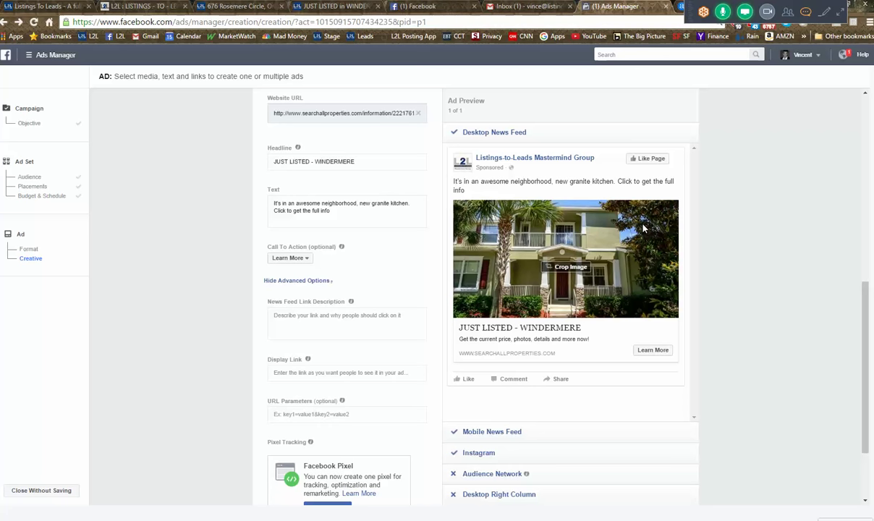
Step: Glance over the Listings-to-Leads listings table, then return to the Ads Manager ad form
{"action": "key", "text": "ctrl+2"}
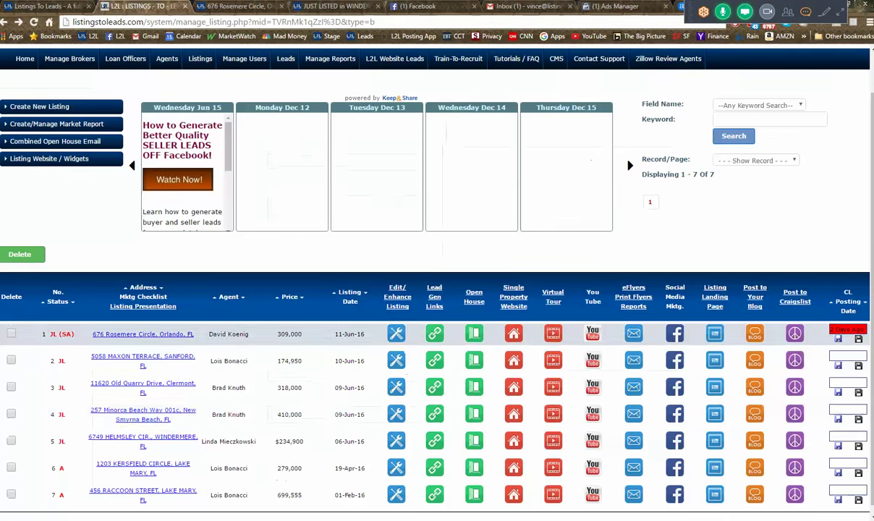
{"action": "scroll", "coordinate": [290, 406], "scroll_direction": "down", "scroll_amount": 1}
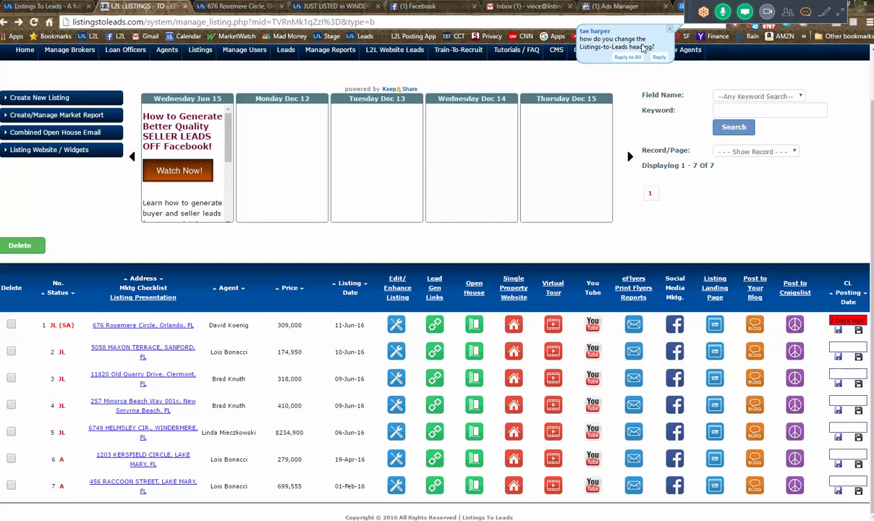
{"action": "left_click", "coordinate": [615, 6]}
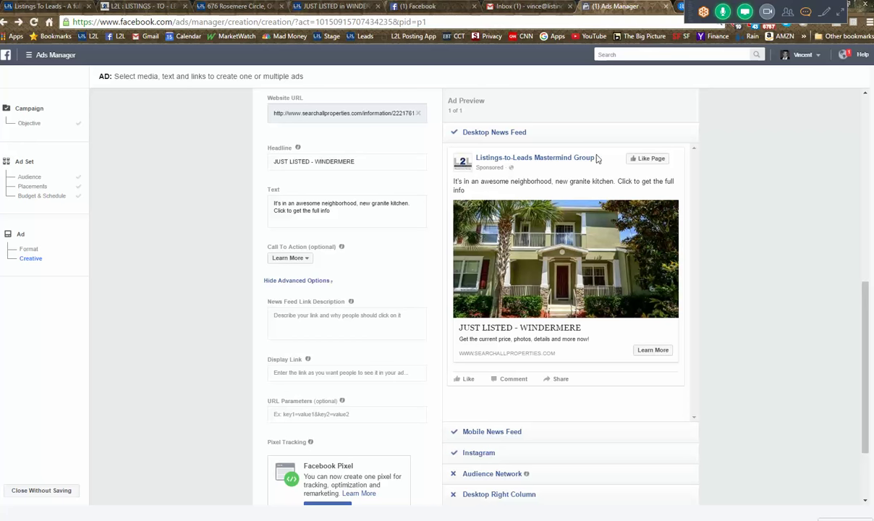
Step: Keep Listings-to-Leads Mastermind Group as the ad's Facebook Page
{"action": "scroll", "coordinate": [437, 241], "scroll_direction": "up", "scroll_amount": 2}
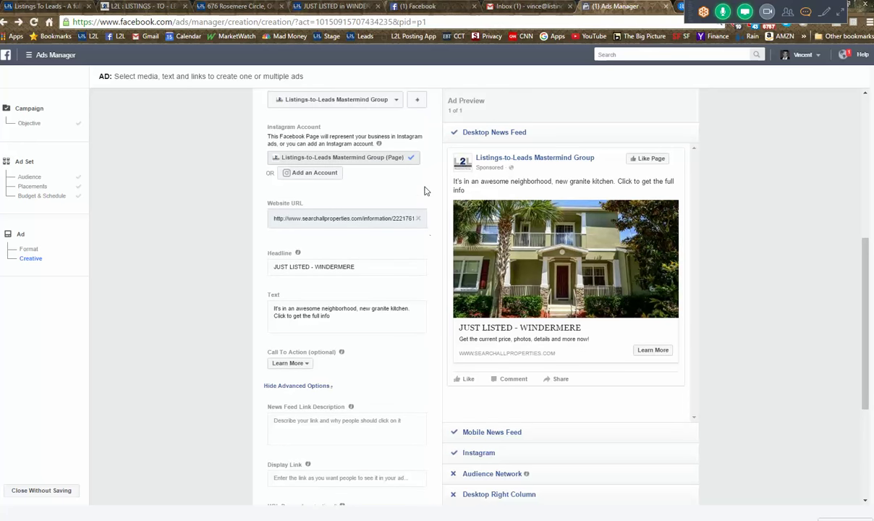
{"action": "scroll", "coordinate": [406, 184], "scroll_direction": "up", "scroll_amount": 1}
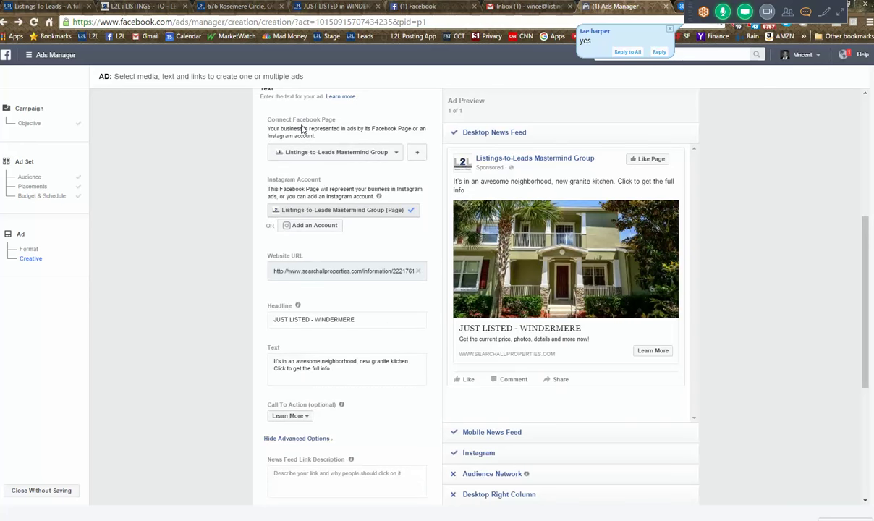
{"action": "left_click", "coordinate": [398, 152]}
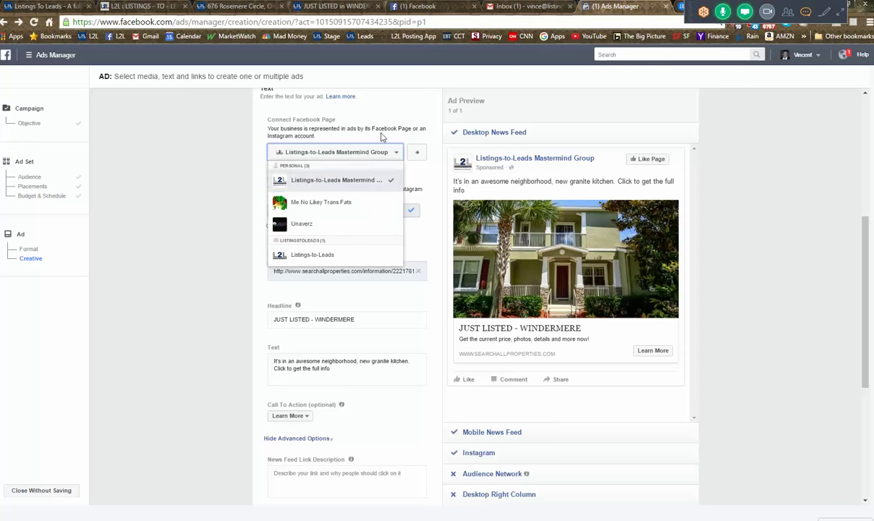
{"action": "left_click", "coordinate": [355, 183]}
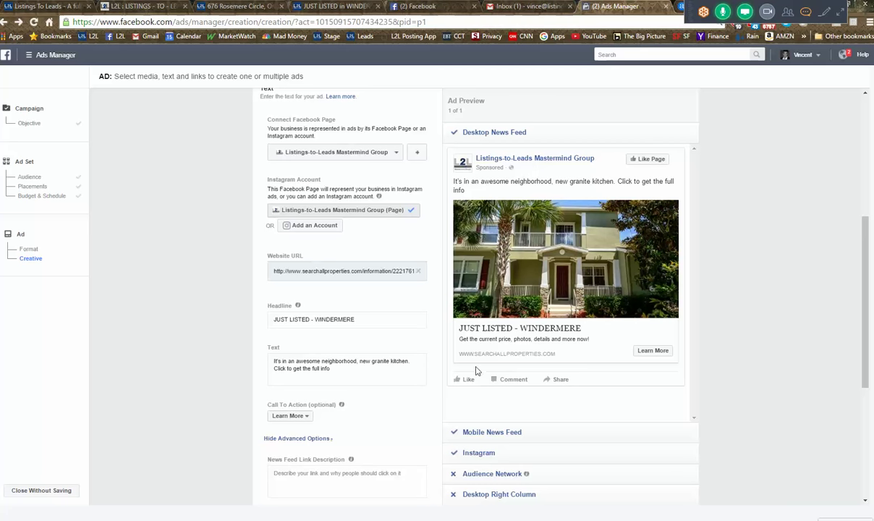
{"action": "scroll", "coordinate": [474, 367], "scroll_direction": "up", "scroll_amount": 4}
{"action": "scroll", "coordinate": [477, 359], "scroll_direction": "down", "scroll_amount": 2}
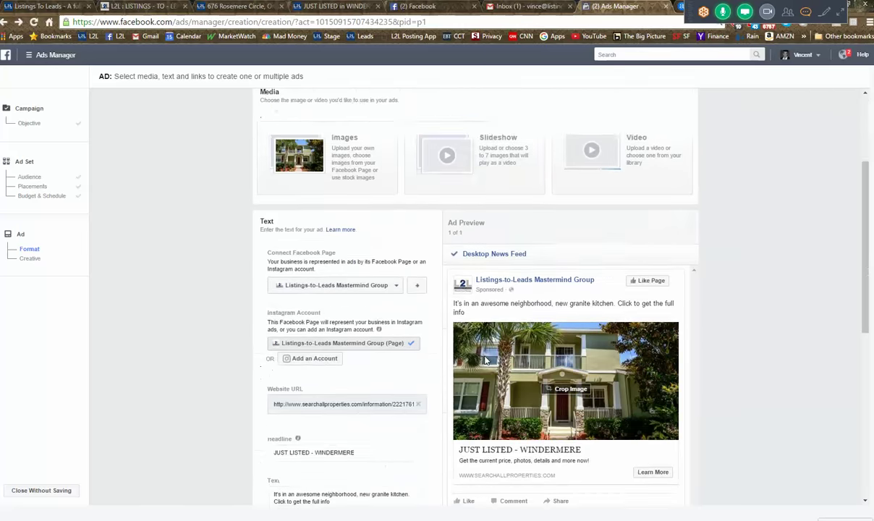
{"action": "scroll", "coordinate": [487, 360], "scroll_direction": "down", "scroll_amount": 3}
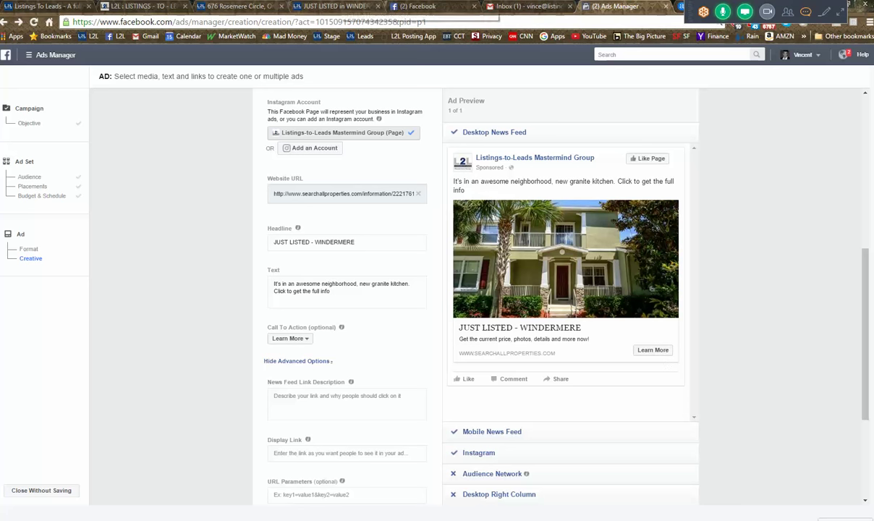
{"action": "left_click", "coordinate": [239, 5]}
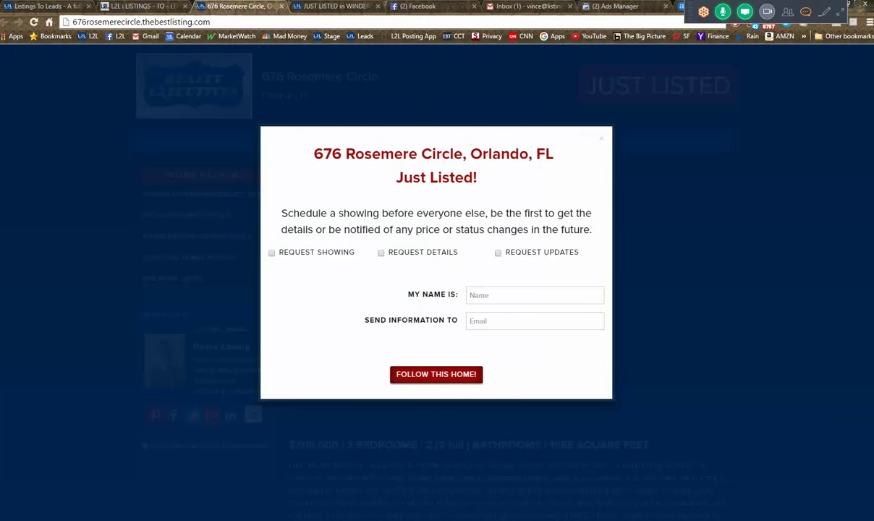
Step: Dismiss the Just Listed popup, view the Windermere landing page, then return to the listings table
{"action": "left_click", "coordinate": [600, 141]}
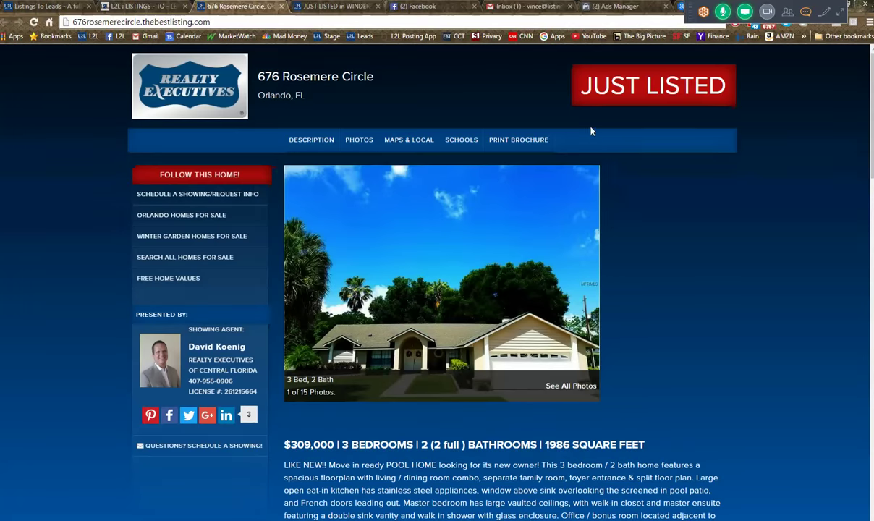
{"action": "left_click", "coordinate": [346, 6]}
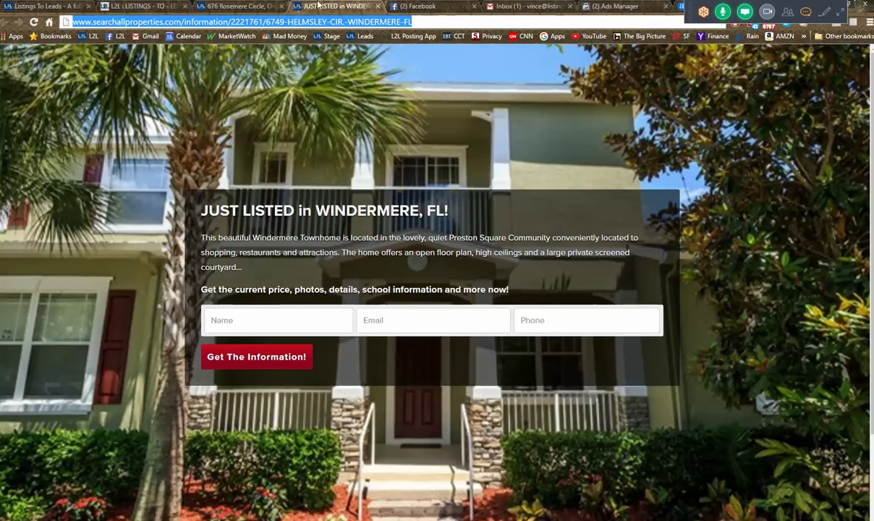
{"action": "key", "text": "ctrl+2"}
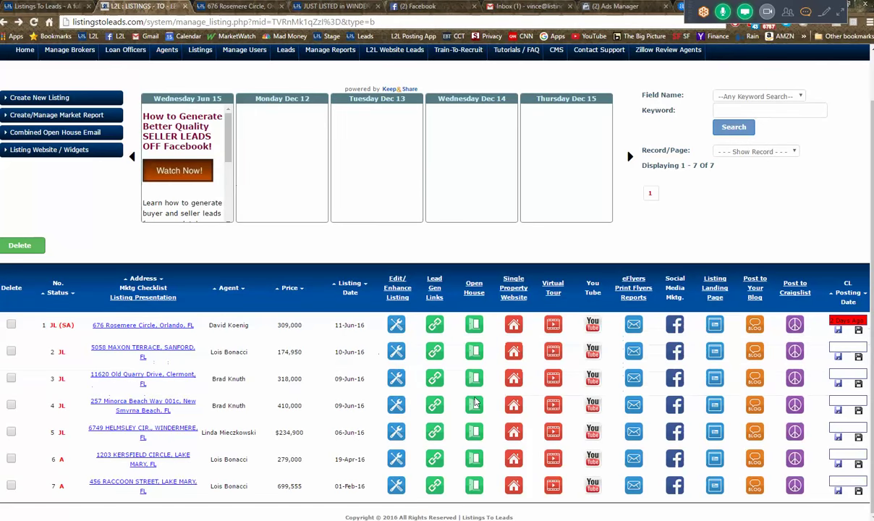
Step: Sign out of the admin account and sign in with the agent's saved username
{"action": "scroll", "coordinate": [634, 449], "scroll_direction": "up", "scroll_amount": 1}
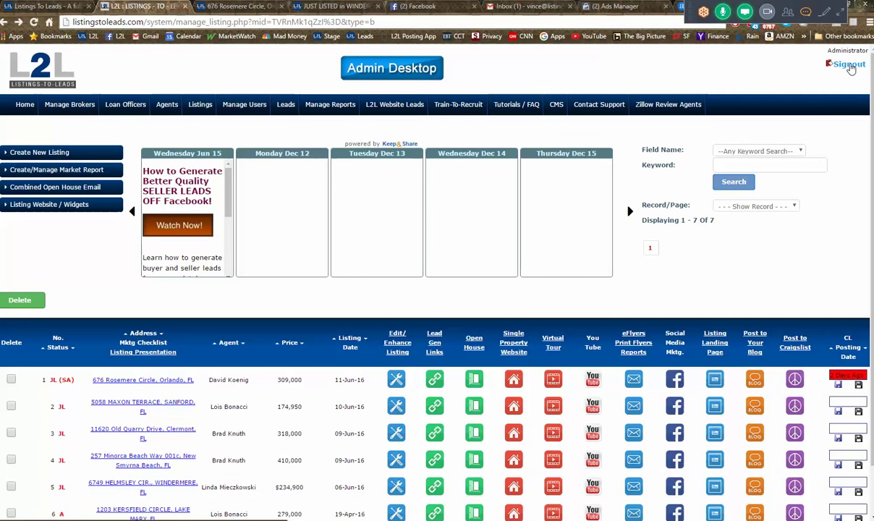
{"action": "left_click", "coordinate": [851, 65]}
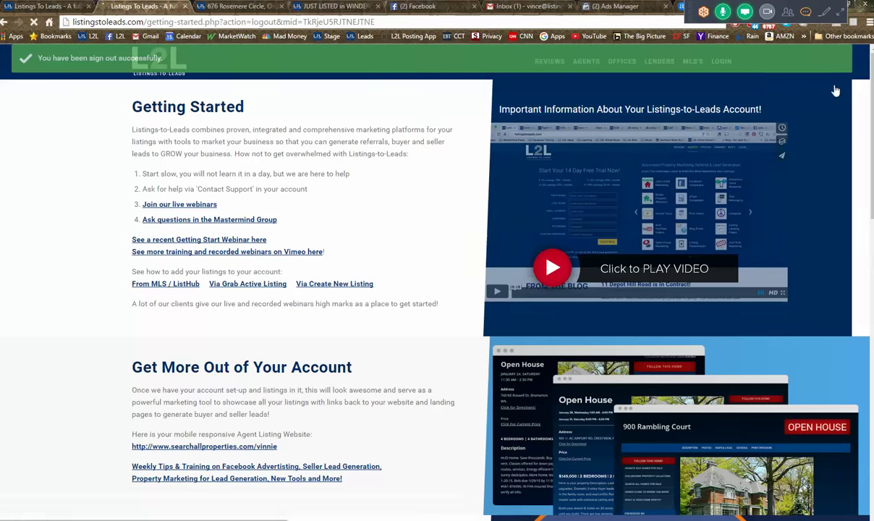
{"action": "left_click", "coordinate": [724, 62]}
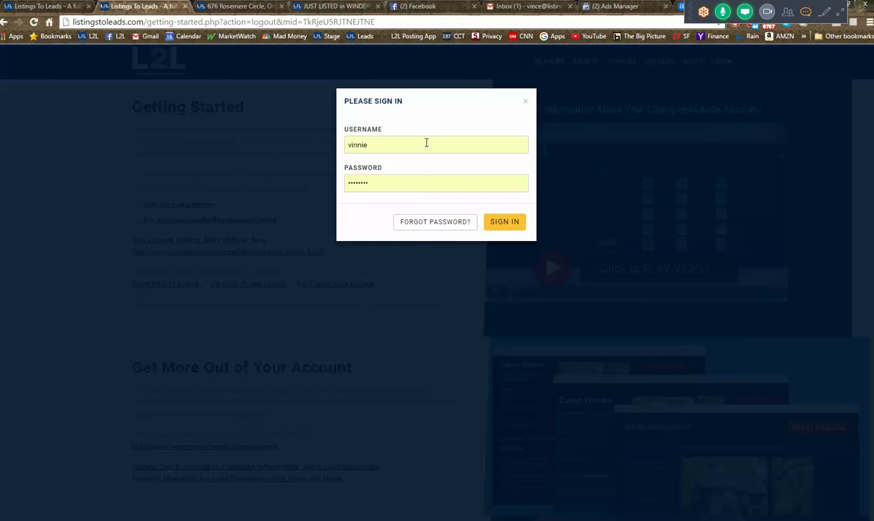
{"action": "left_click_drag", "start_coordinate": [426, 143], "coordinate": [227, 157]}
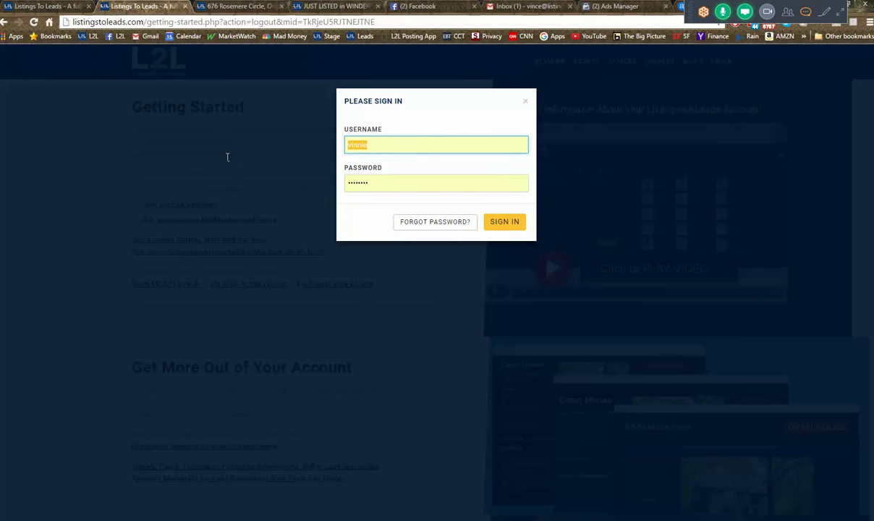
{"action": "type", "text": "v"}
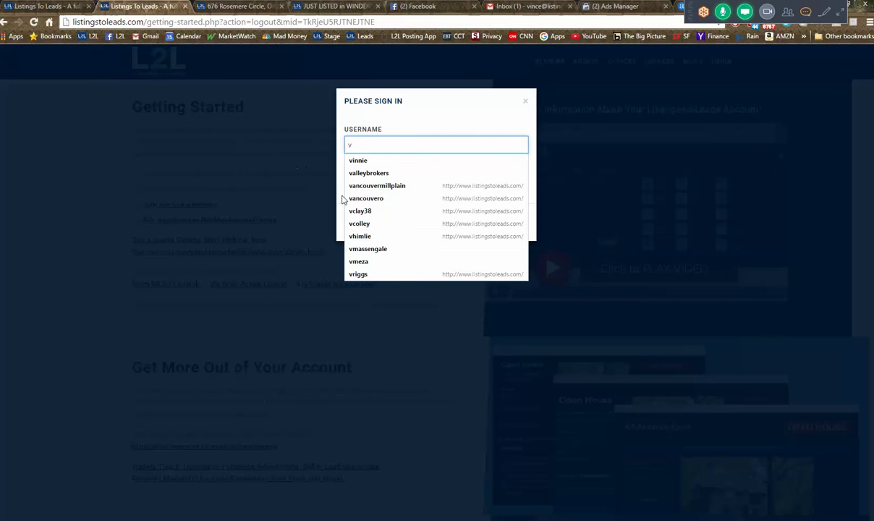
{"action": "left_click", "coordinate": [373, 262]}
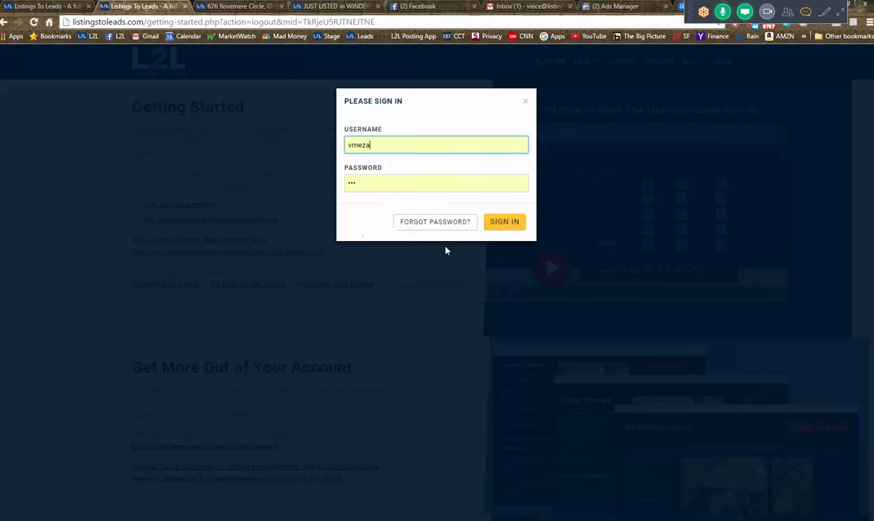
{"action": "left_click", "coordinate": [497, 223]}
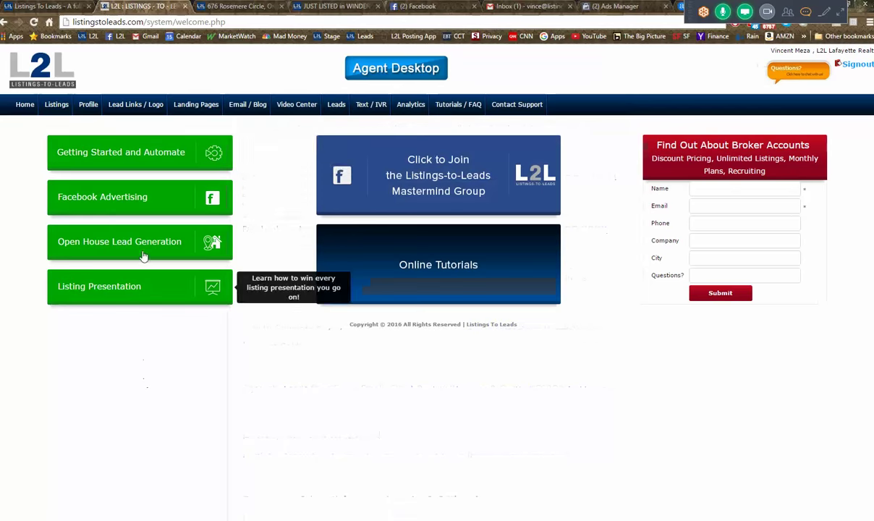
Step: Visit the Landing Pages section, then switch to the Facebook news feed
{"action": "left_click", "coordinate": [199, 105]}
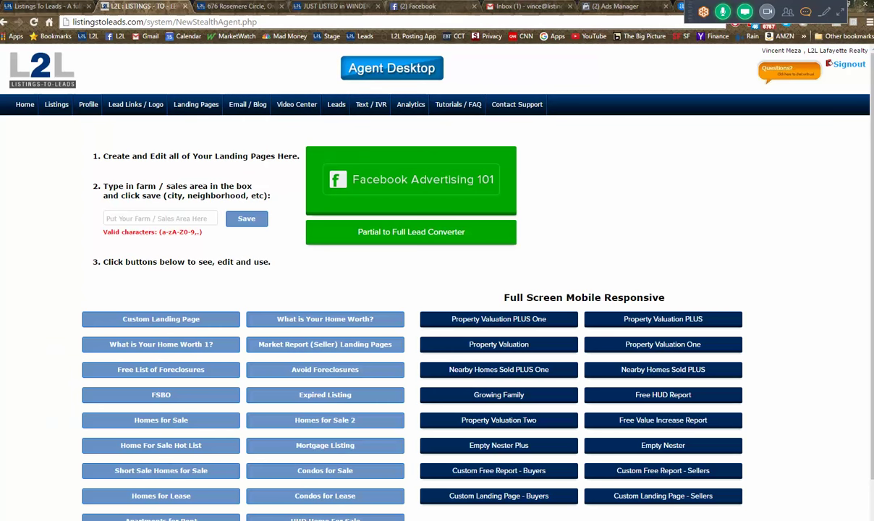
{"action": "left_click", "coordinate": [427, 6]}
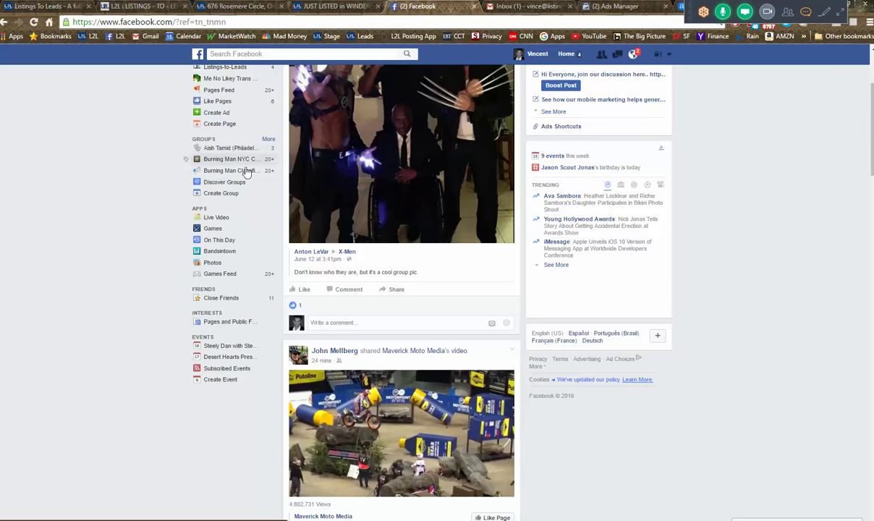
{"action": "scroll", "coordinate": [238, 176], "scroll_direction": "up", "scroll_amount": 2}
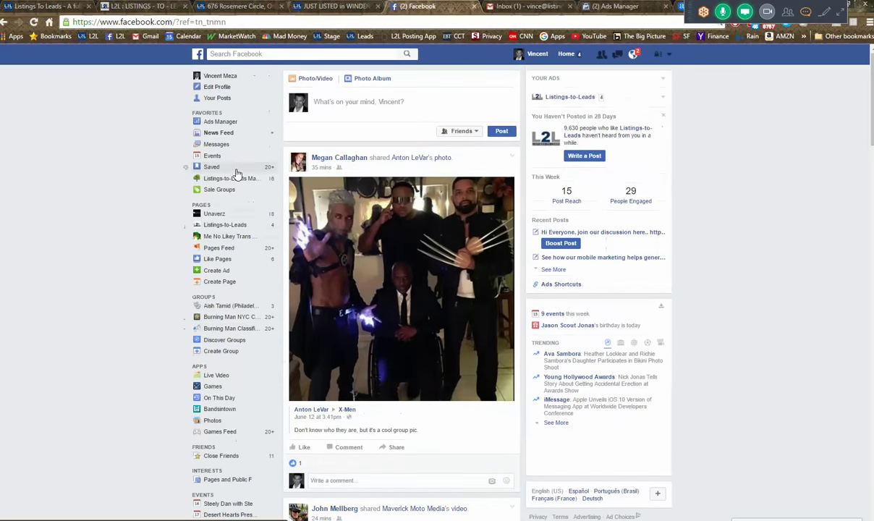
{"action": "left_click", "coordinate": [222, 227]}
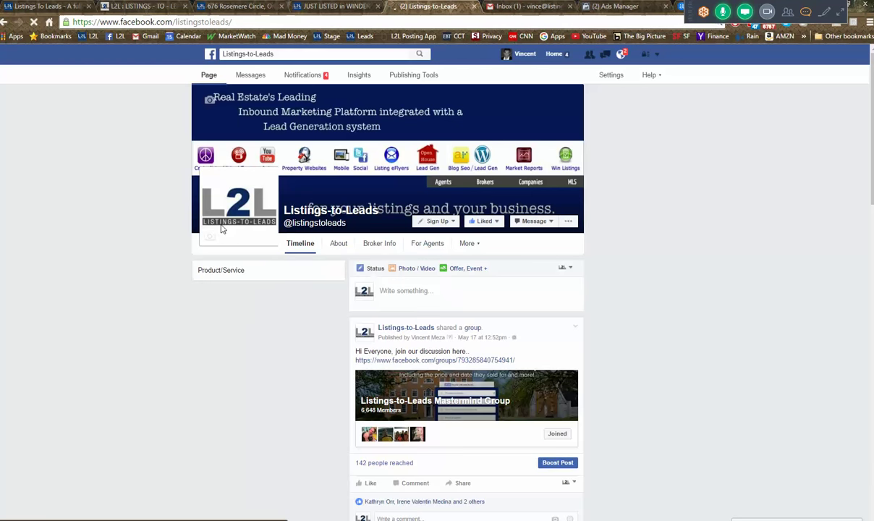
{"action": "scroll", "coordinate": [444, 250], "scroll_direction": "down", "scroll_amount": 1}
{"action": "scroll", "coordinate": [444, 250], "scroll_direction": "down", "scroll_amount": 1}
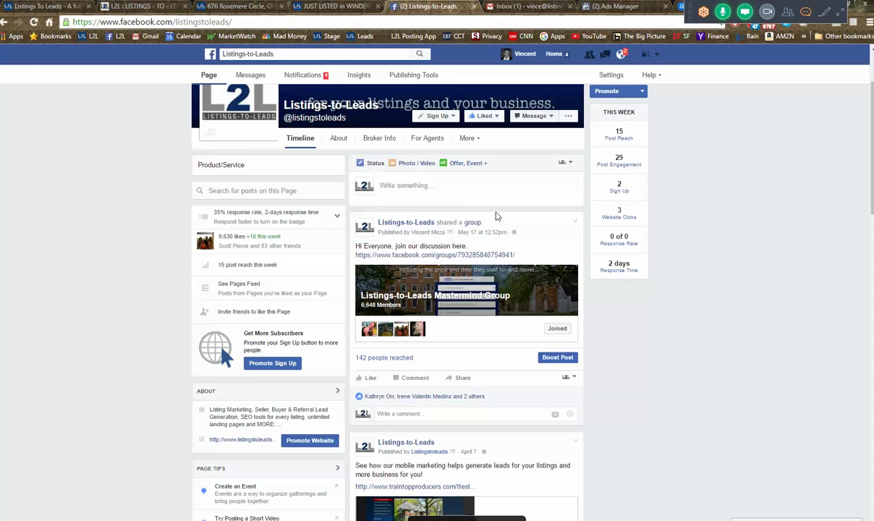
{"action": "left_click", "coordinate": [257, 7]}
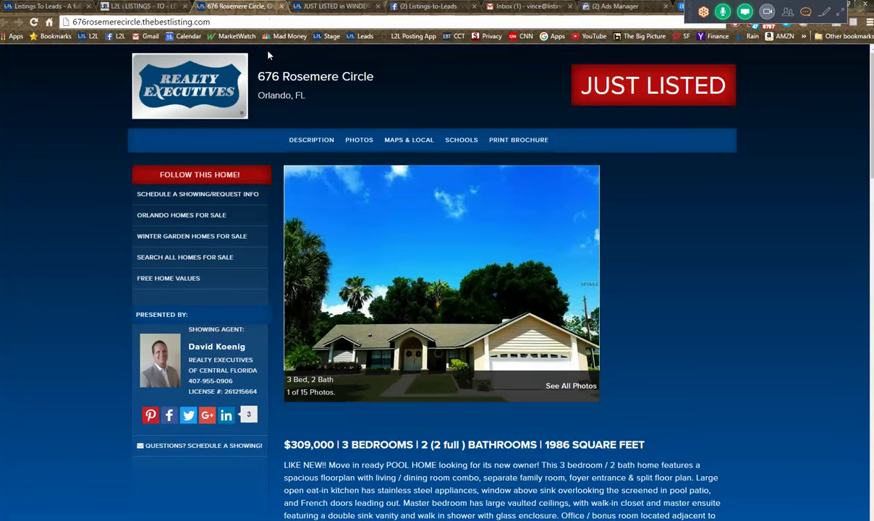
Step: Copy the listing site's web address and switch back to the Facebook page
{"action": "left_click", "coordinate": [234, 20]}
{"action": "right_click", "coordinate": [141, 23]}
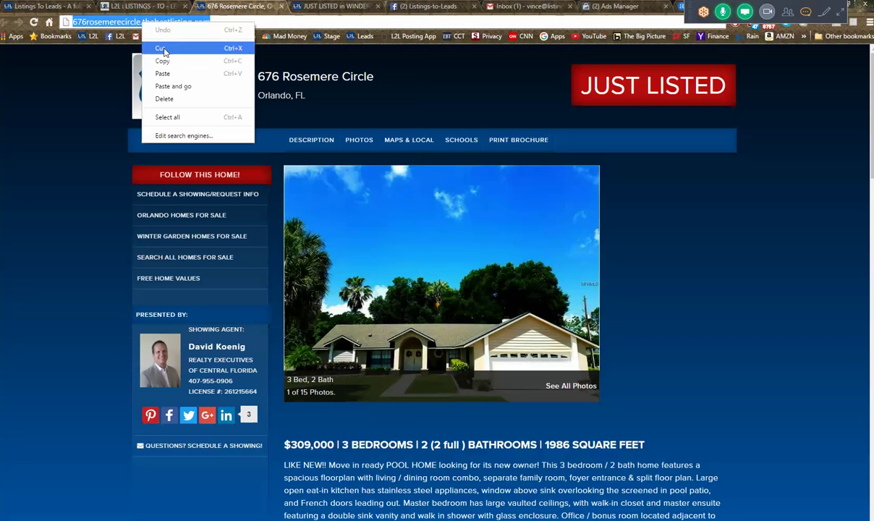
{"action": "left_click", "coordinate": [165, 61]}
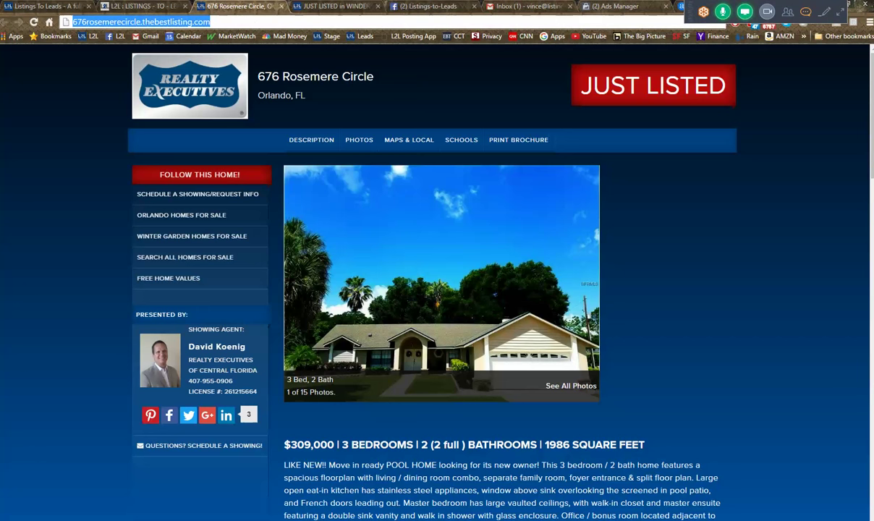
{"action": "left_click", "coordinate": [443, 7]}
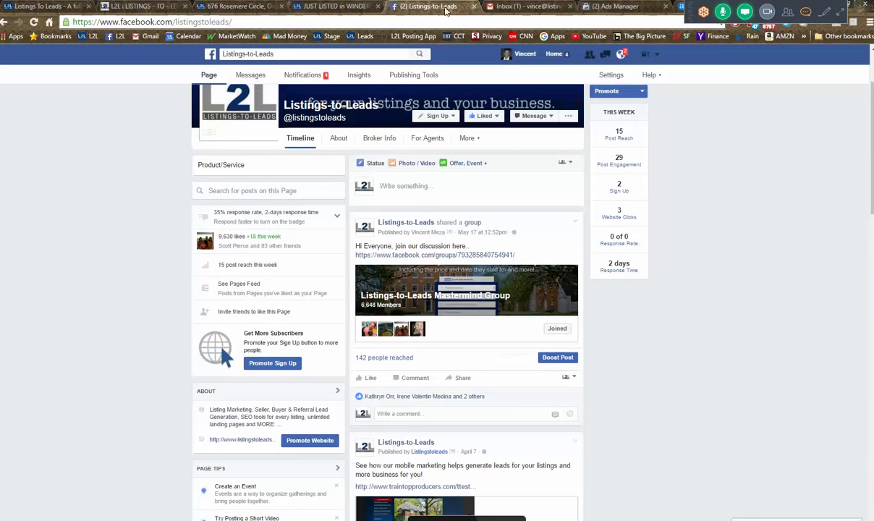
Step: Write "Hey here's an awesome new home on the market." and paste the Rosemere Circle listing link
{"action": "left_click", "coordinate": [495, 183]}
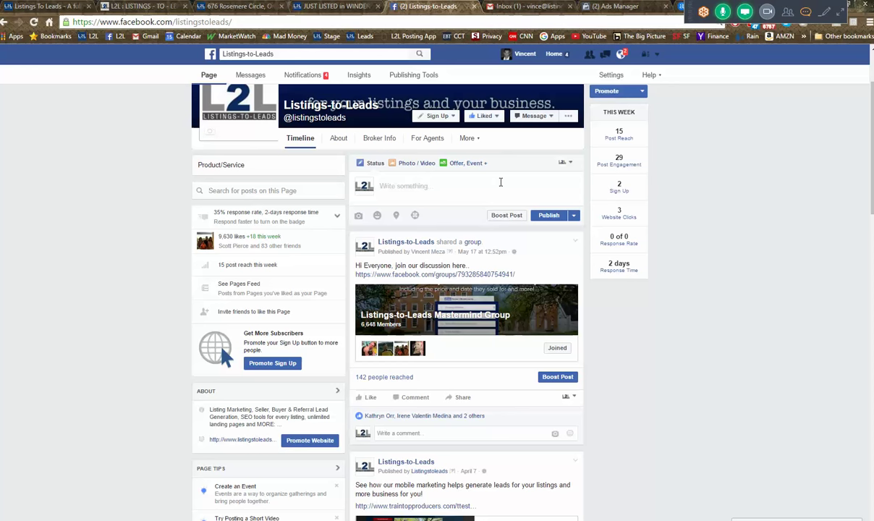
{"action": "type", "text": "Hey here's an"}
{"action": "type", "text": "awesoem"}
{"action": "key", "text": "BackSpace"}
{"action": "type", "text": "ome new home on the "}
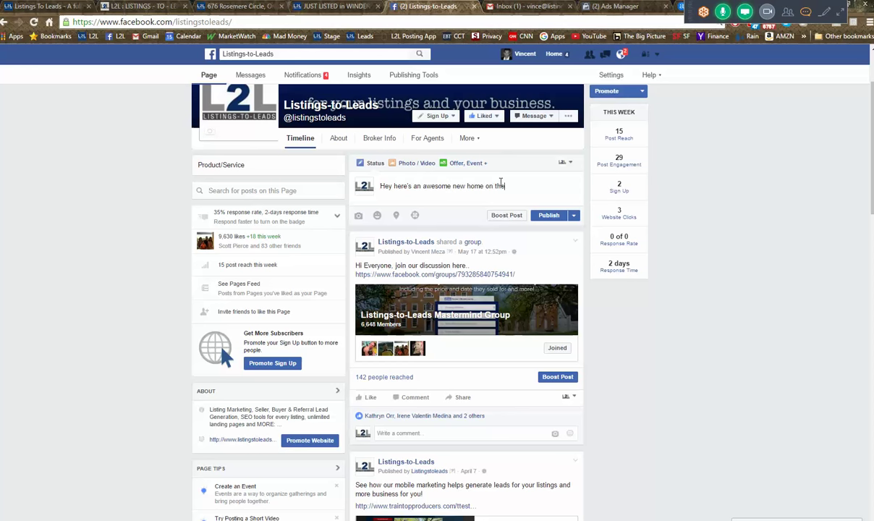
{"action": "type", "text": "market."}
{"action": "key", "text": "ctrl+v"}
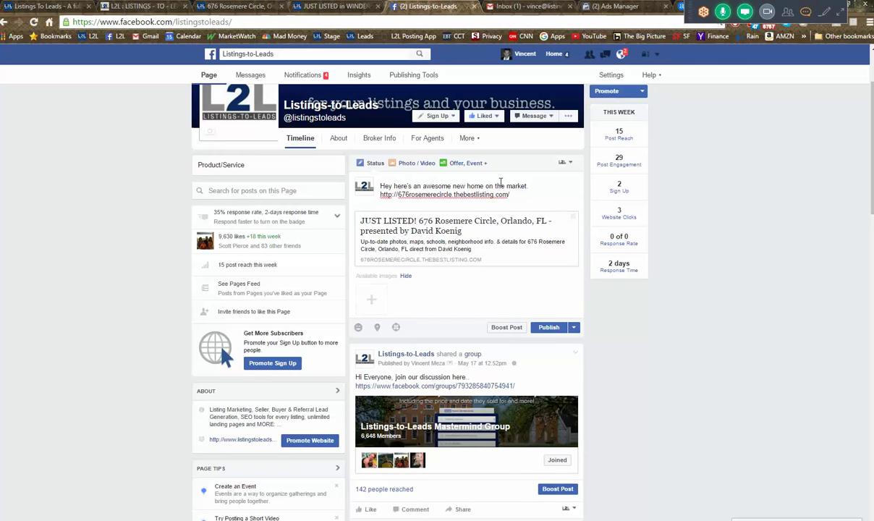
Step: Publish the Rosemere Circle post and return to the Listings-to-Leads agent desktop
{"action": "left_click", "coordinate": [550, 329]}
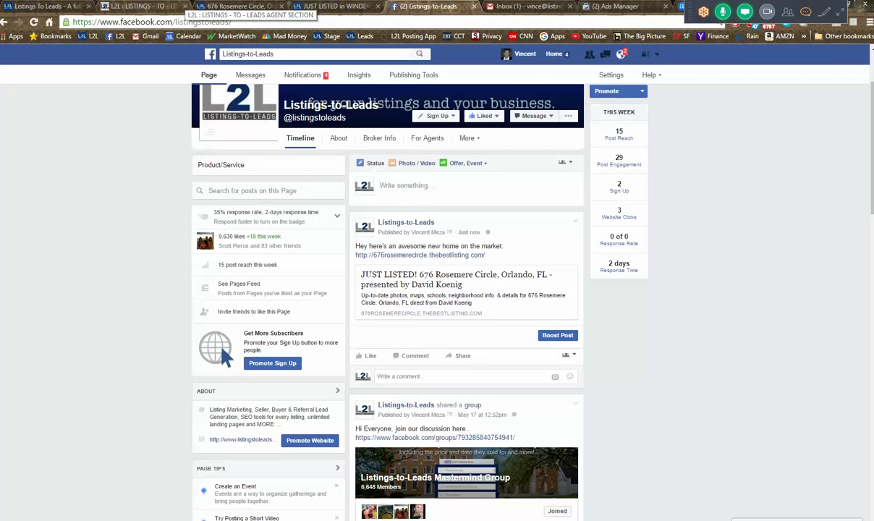
{"action": "left_click", "coordinate": [179, 6]}
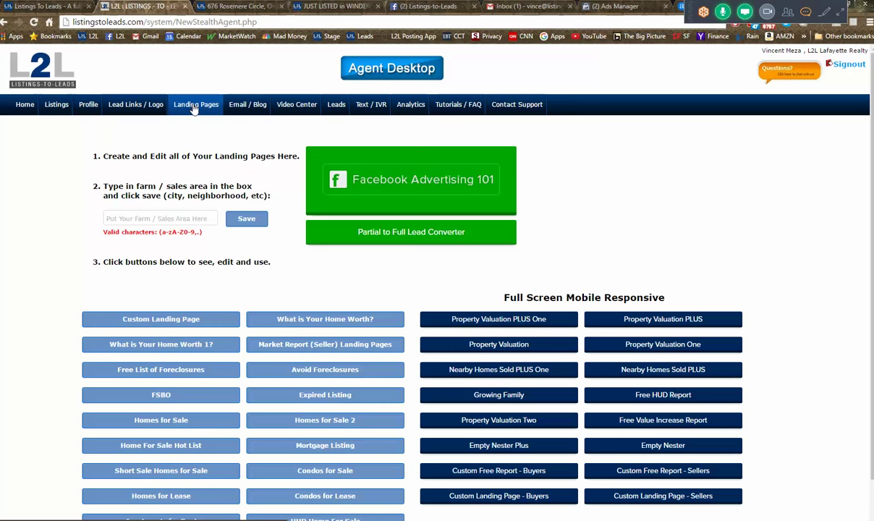
Step: Save Windermere as a new farm area and scroll through the landing page templates
{"action": "left_click", "coordinate": [166, 220]}
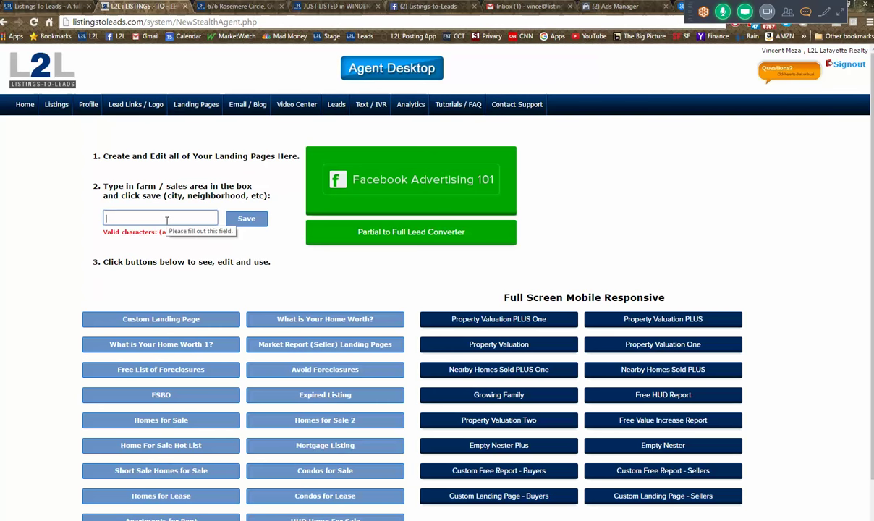
{"action": "type", "text": "Windermere"}
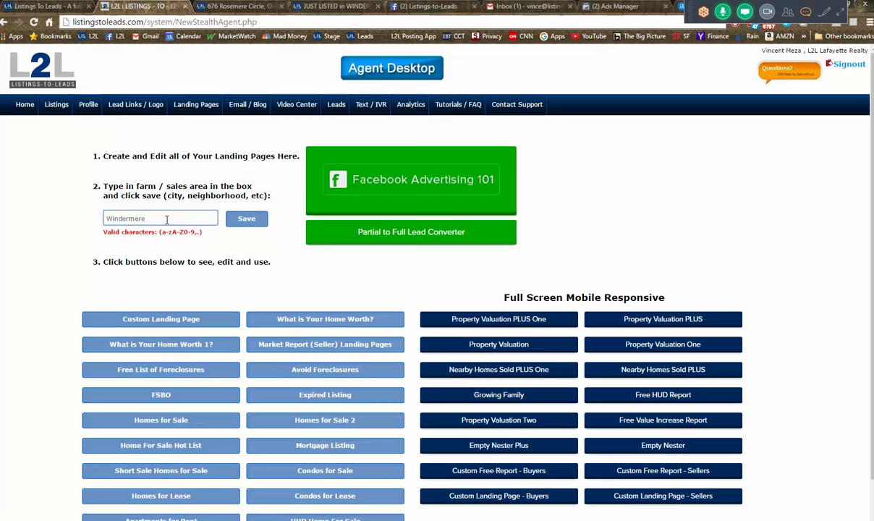
{"action": "left_click", "coordinate": [247, 223]}
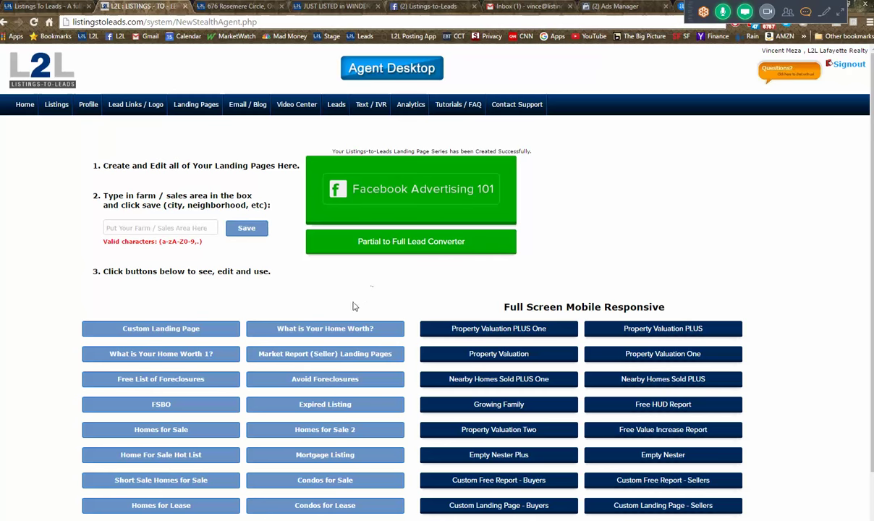
{"action": "scroll", "coordinate": [337, 289], "scroll_direction": "down", "scroll_amount": 1}
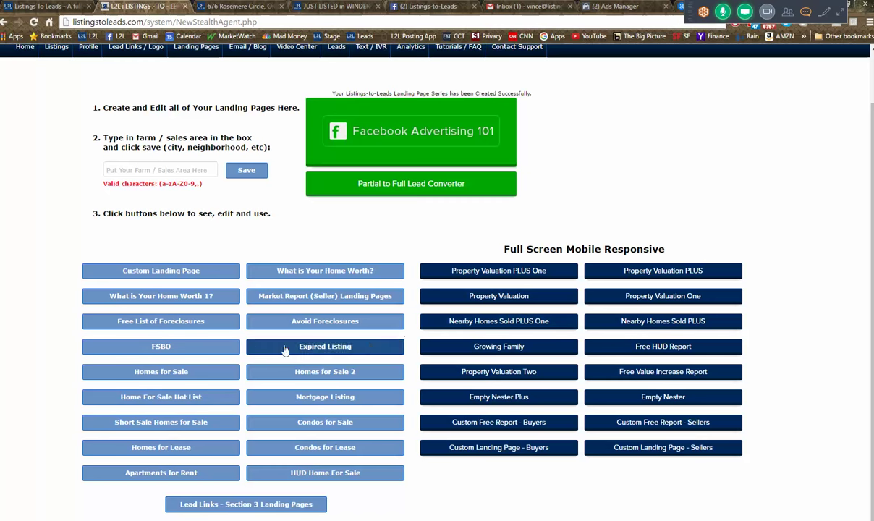
Step: Open the FSBO landing pages list and preview the Windermere FSBO page
{"action": "left_click", "coordinate": [215, 352]}
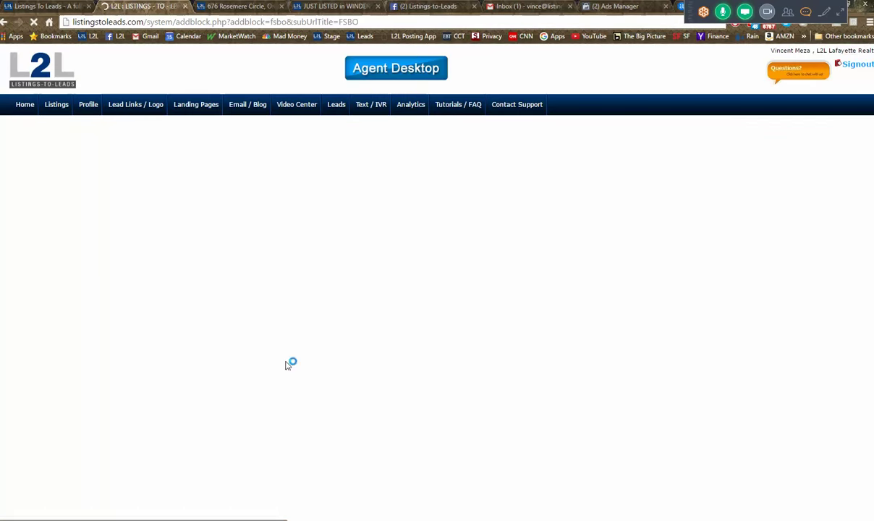
{"action": "scroll", "coordinate": [405, 377], "scroll_direction": "down", "scroll_amount": 5}
{"action": "scroll", "coordinate": [412, 406], "scroll_direction": "down", "scroll_amount": 10}
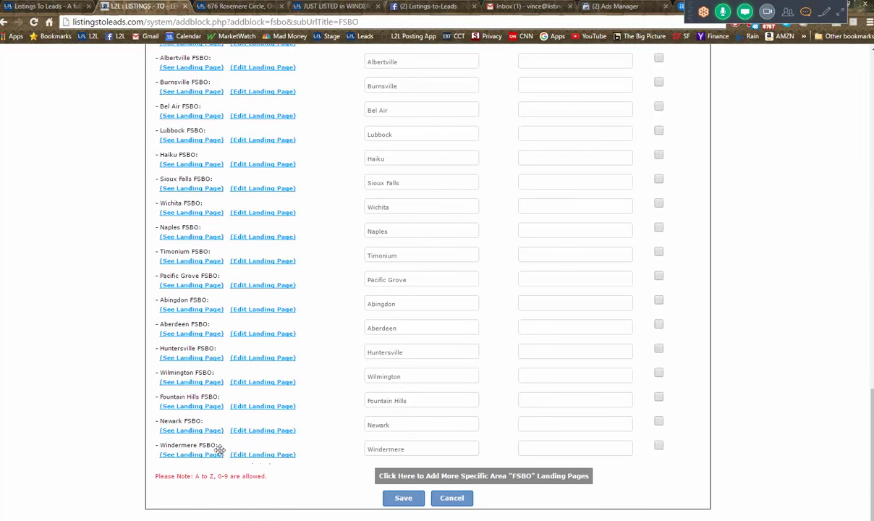
{"action": "left_click", "coordinate": [214, 454]}
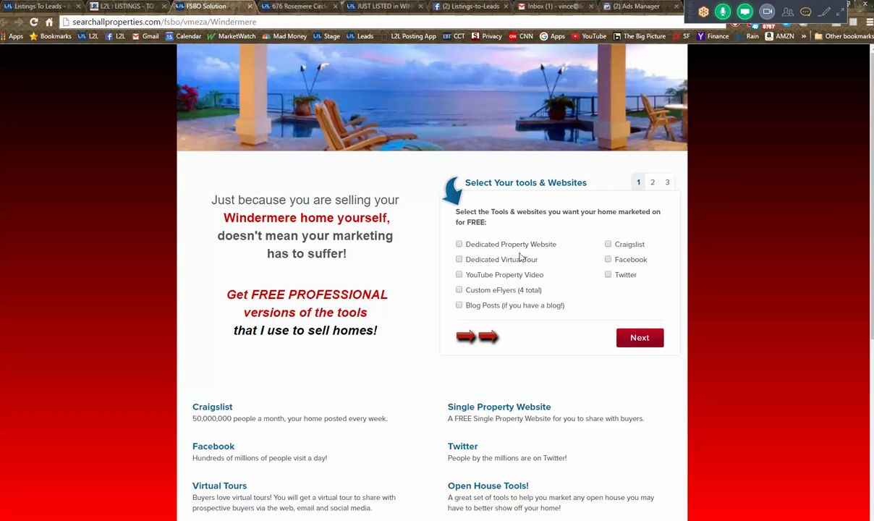
Step: Close the FSBO preview, go back, and reload the dashboard, confirming the resubmission
{"action": "middle_click", "coordinate": [237, 6]}
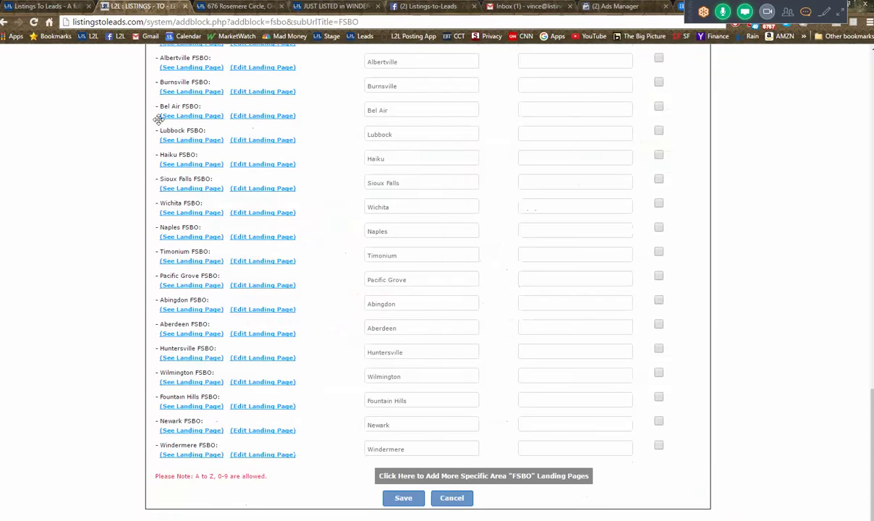
{"action": "scroll", "coordinate": [158, 145], "scroll_direction": "up", "scroll_amount": 3}
{"action": "left_click", "coordinate": [4, 22]}
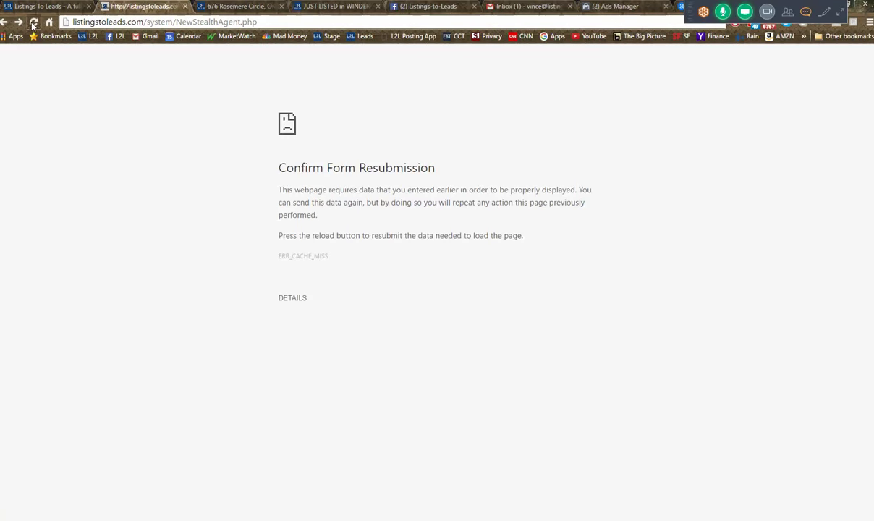
{"action": "left_click", "coordinate": [19, 22]}
{"action": "left_click", "coordinate": [479, 99]}
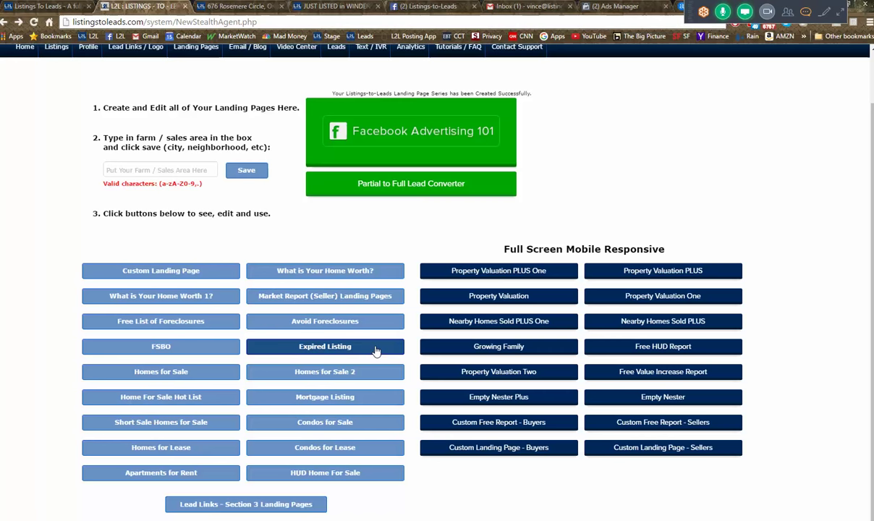
Step: Look over the template previews and open the Property Valuation landing pages
{"action": "mouse_move", "coordinate": [502, 274]}
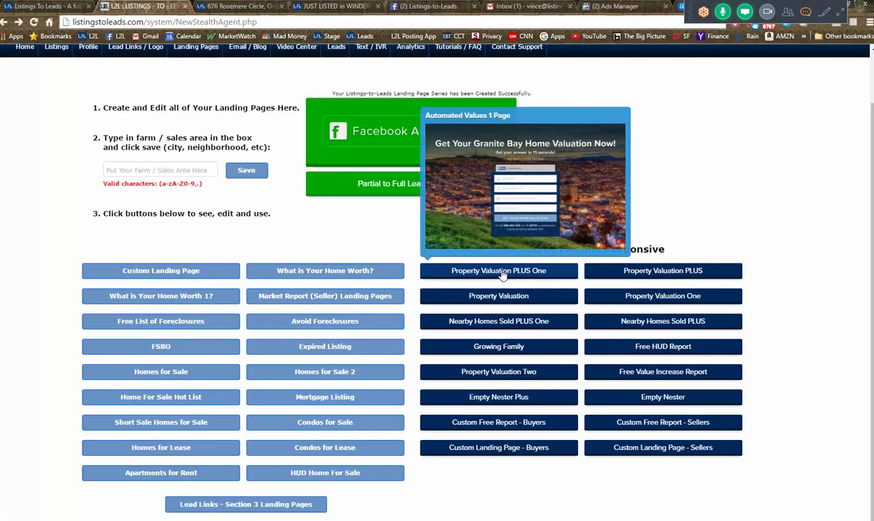
{"action": "mouse_move", "coordinate": [529, 299]}
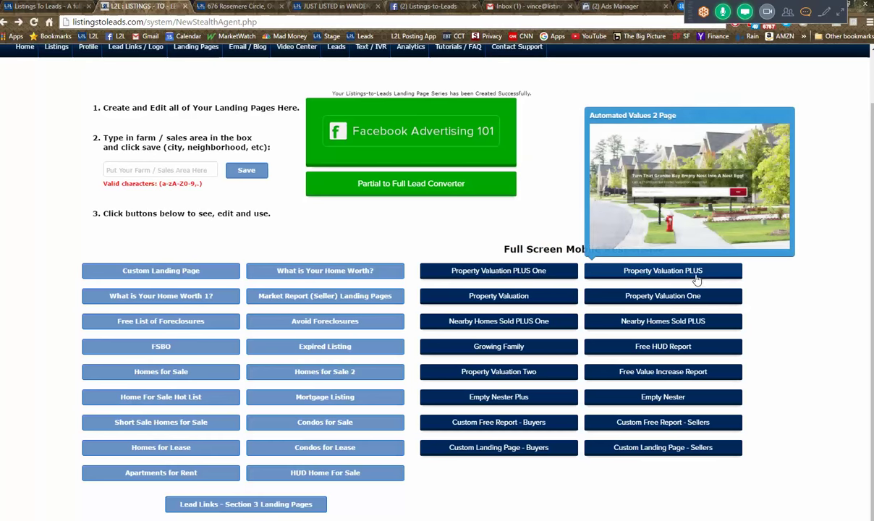
{"action": "mouse_move", "coordinate": [528, 350]}
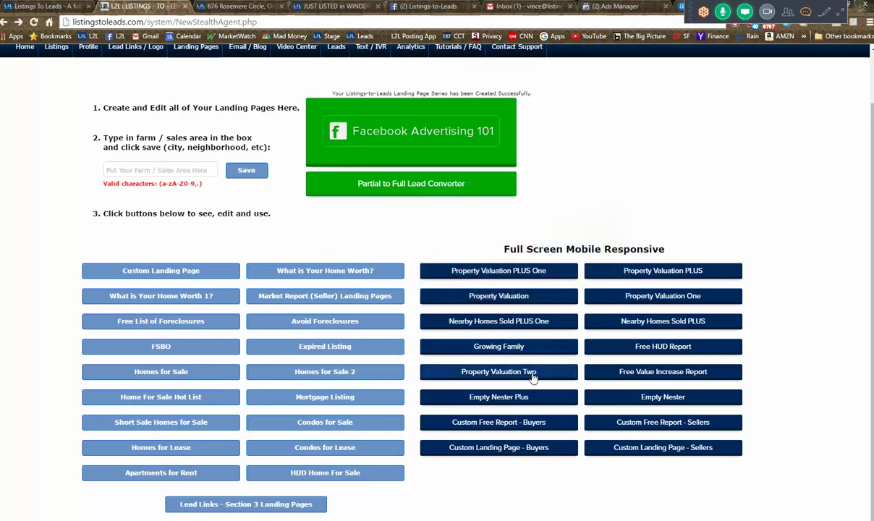
{"action": "mouse_move", "coordinate": [537, 399]}
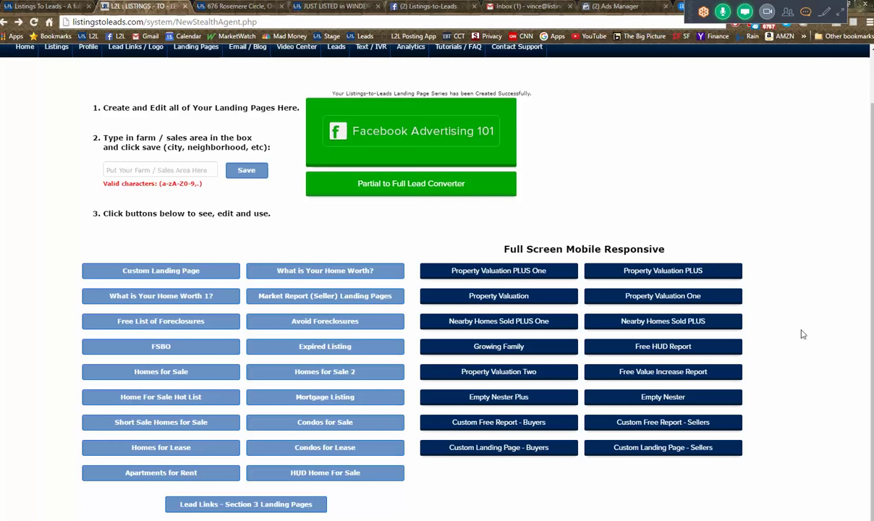
{"action": "left_click", "coordinate": [536, 296]}
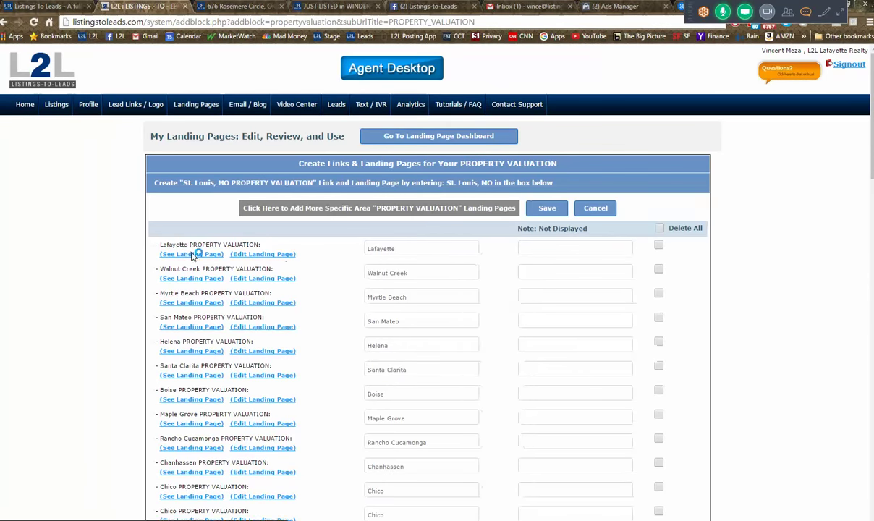
Step: View Lafayette's Two Page Version valuation landing page, then return to the landing page dashboard
{"action": "left_click", "coordinate": [194, 254]}
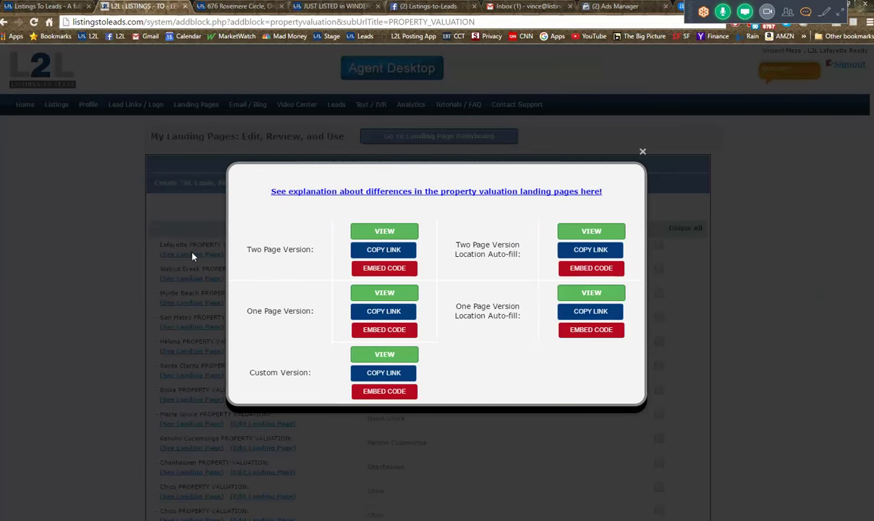
{"action": "left_click", "coordinate": [386, 233]}
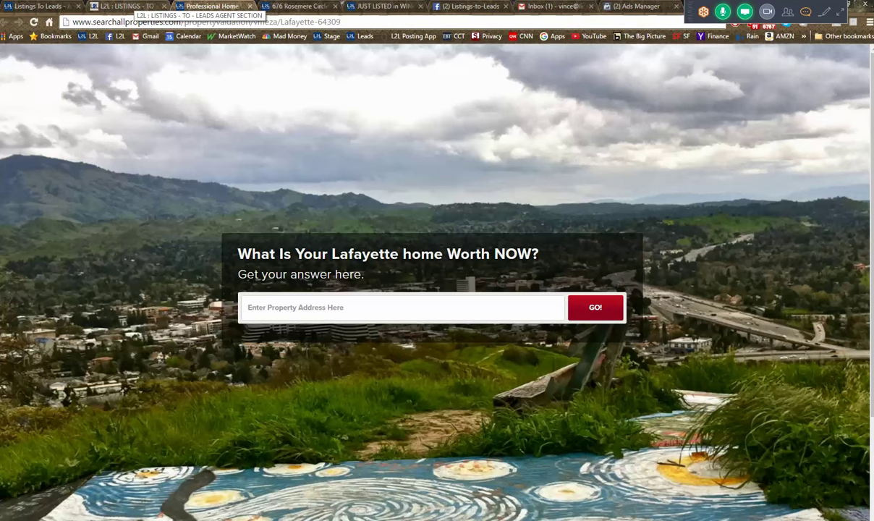
{"action": "left_click", "coordinate": [129, 7]}
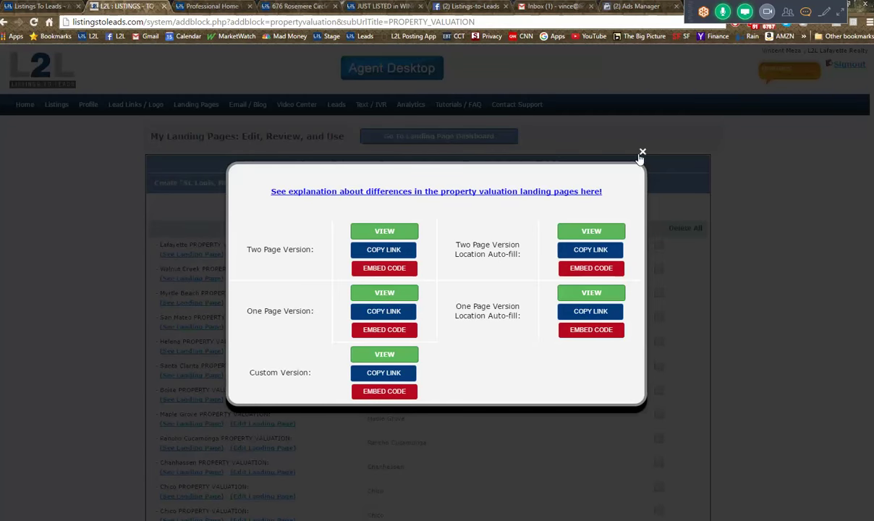
{"action": "left_click", "coordinate": [642, 155]}
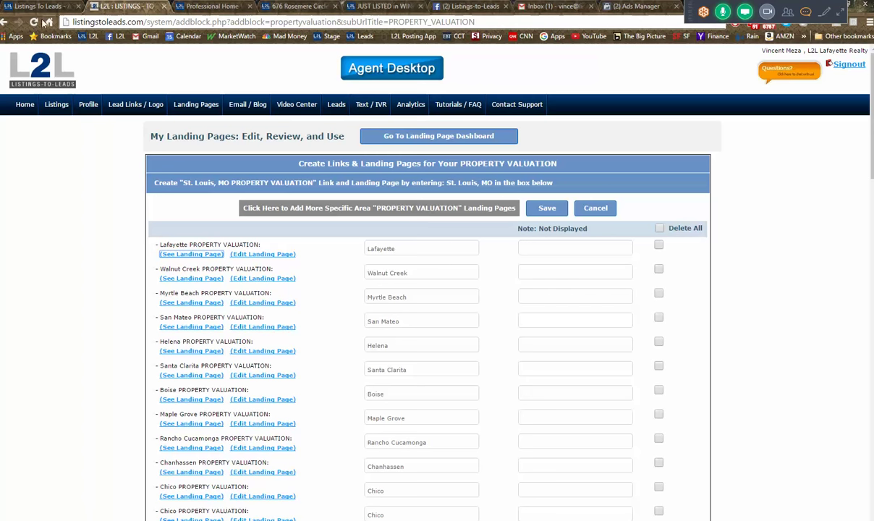
{"action": "left_click", "coordinate": [436, 139]}
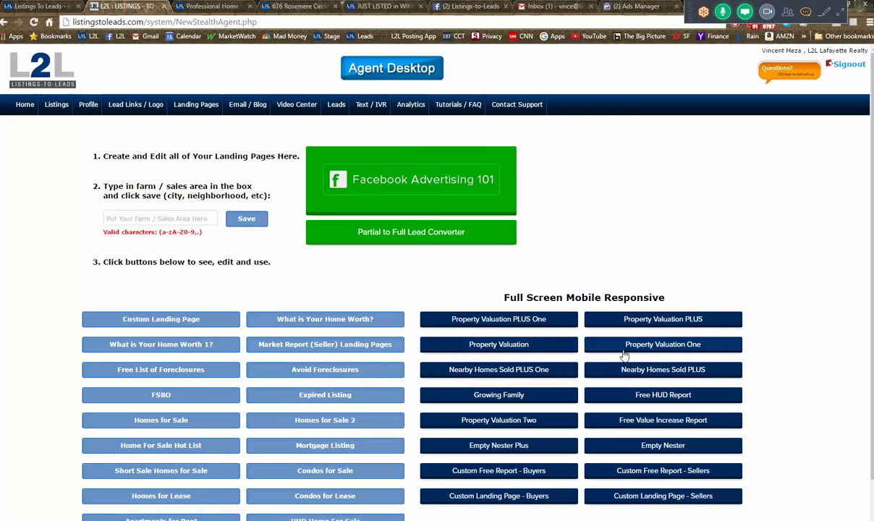
Step: Preview the Baltimore Property Valuation One landing page, then go back to the dashboard
{"action": "mouse_move", "coordinate": [675, 354]}
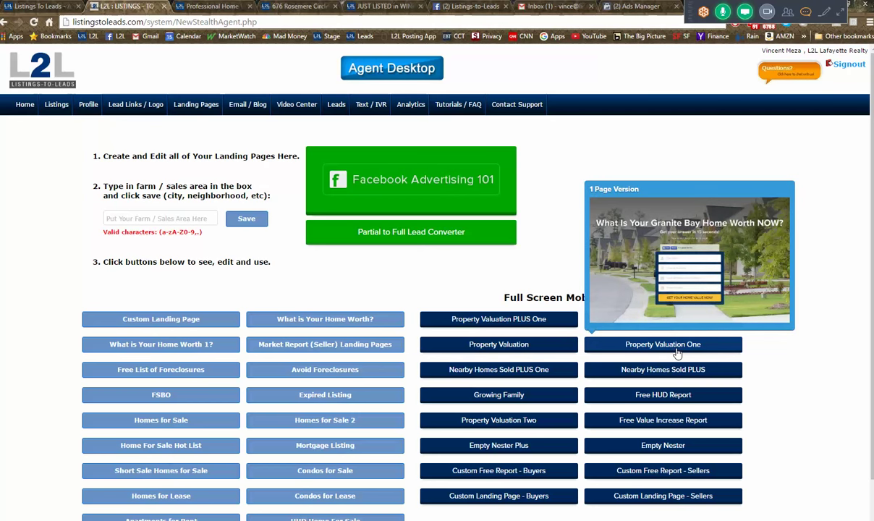
{"action": "left_click", "coordinate": [675, 348]}
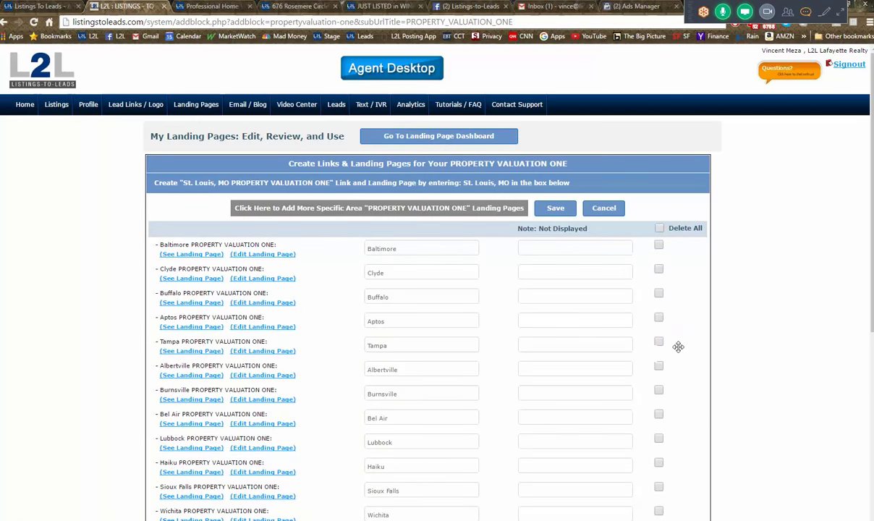
{"action": "left_click", "coordinate": [194, 254]}
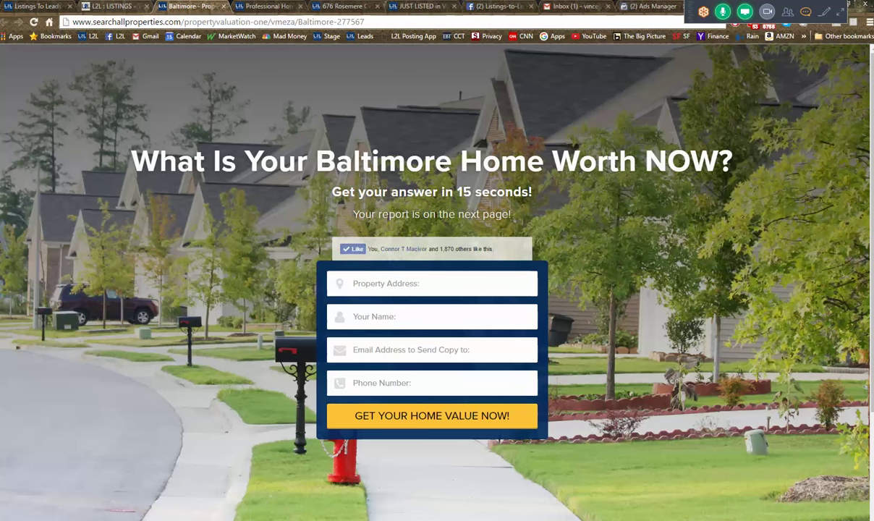
{"action": "left_click", "coordinate": [113, 6]}
{"action": "left_click", "coordinate": [435, 137]}
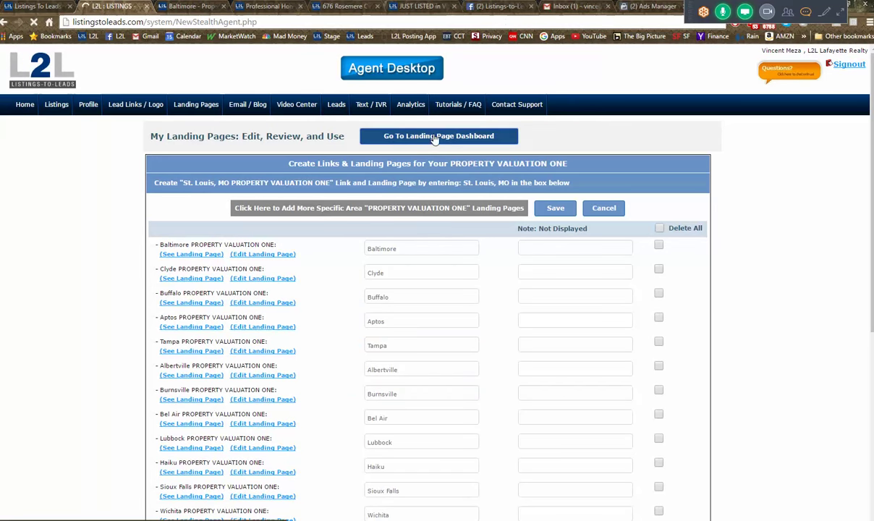
{"action": "mouse_move", "coordinate": [673, 327]}
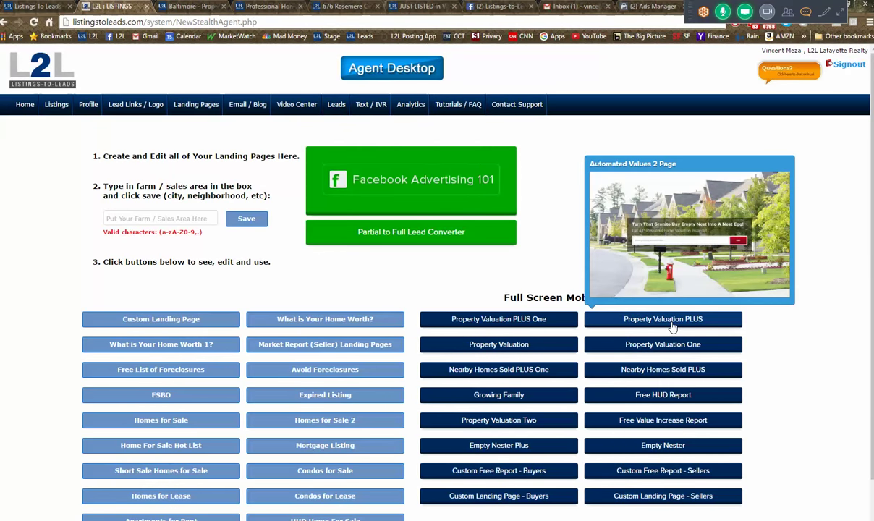
Step: Open Property Valuation PLUS, dismiss the Facebook notification, and preview Lafayette's landing page
{"action": "left_click", "coordinate": [673, 327]}
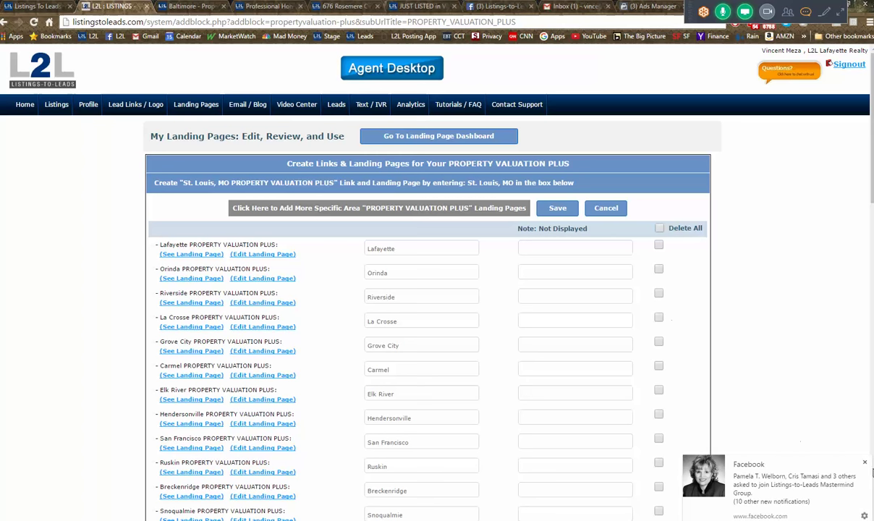
{"action": "left_click", "coordinate": [865, 463]}
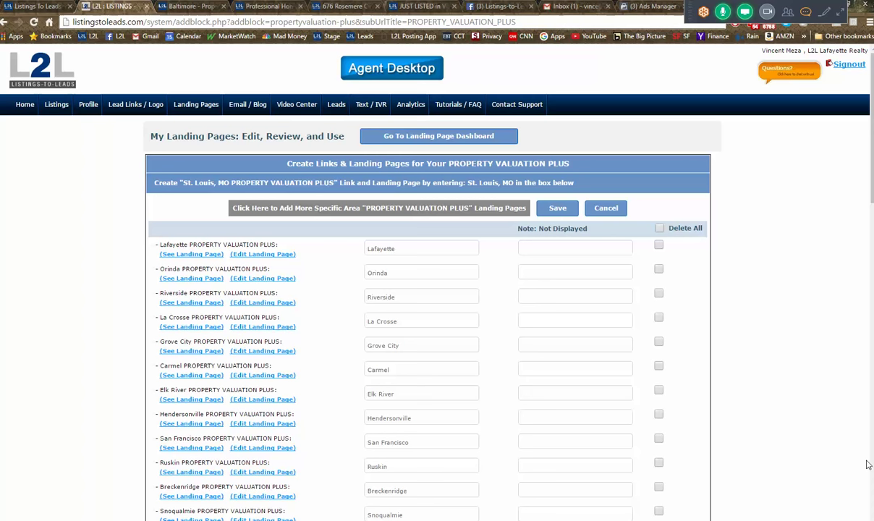
{"action": "left_click", "coordinate": [213, 256]}
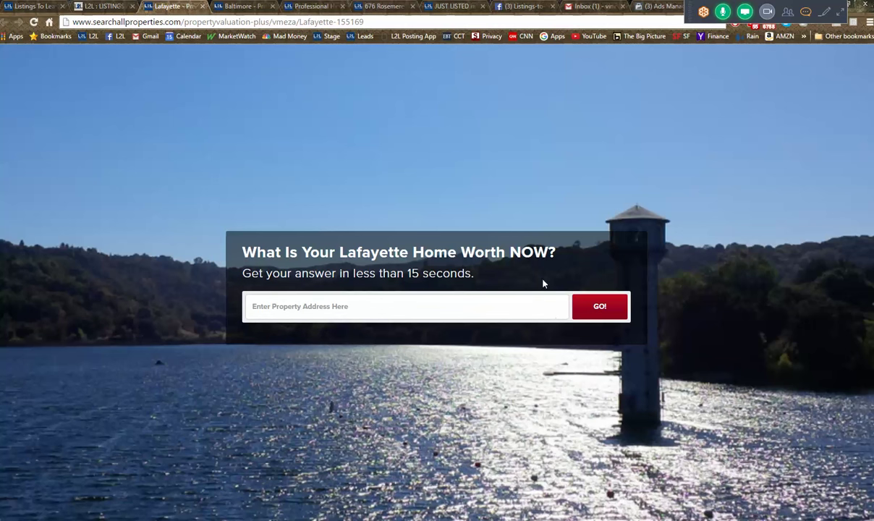
{"action": "left_click", "coordinate": [410, 20]}
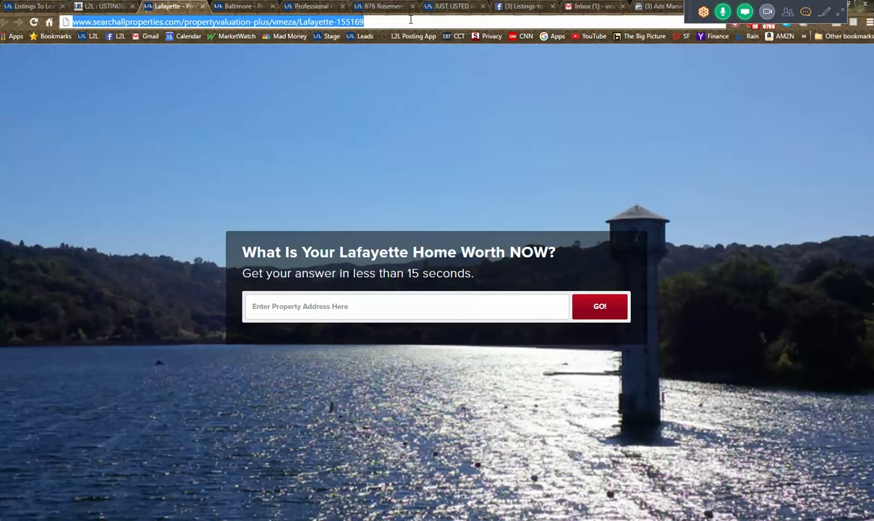
Step: Search Google Images for 'summit diner nj', enlarge a photo, then return to the Baltimore tab
{"action": "type", "text": "summ"}
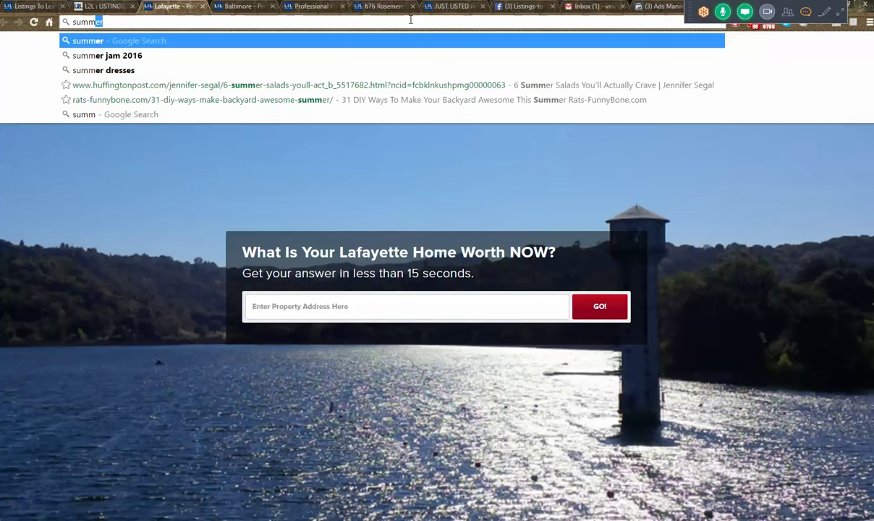
{"action": "type", "text": "it"}
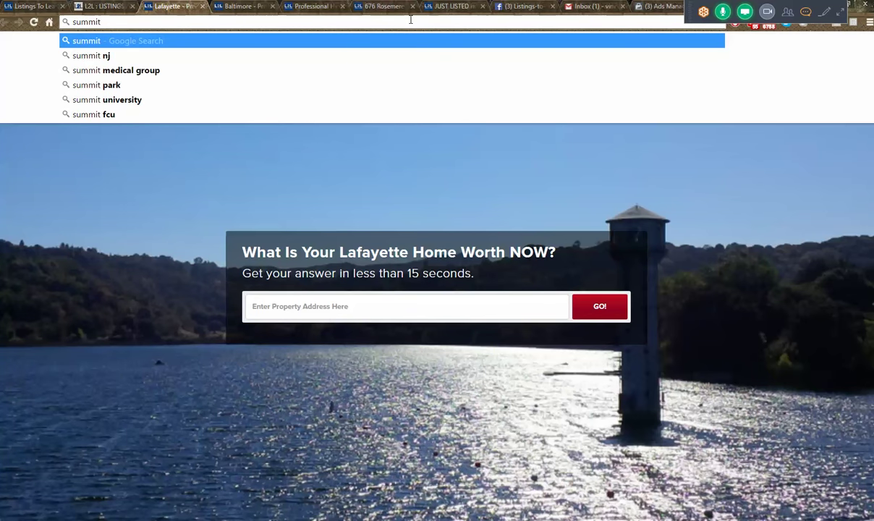
{"action": "type", "text": " din"}
{"action": "key", "text": "Down"}
{"action": "key", "text": "Down"}
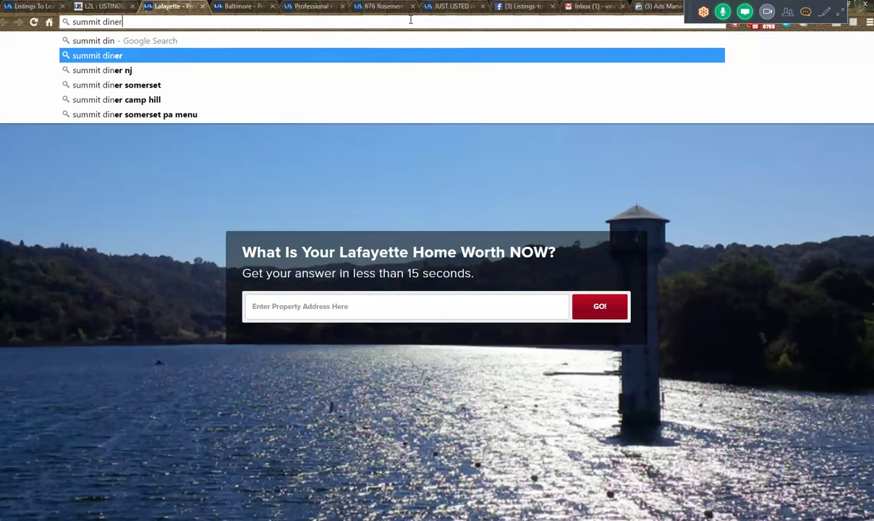
{"action": "key", "text": "Return"}
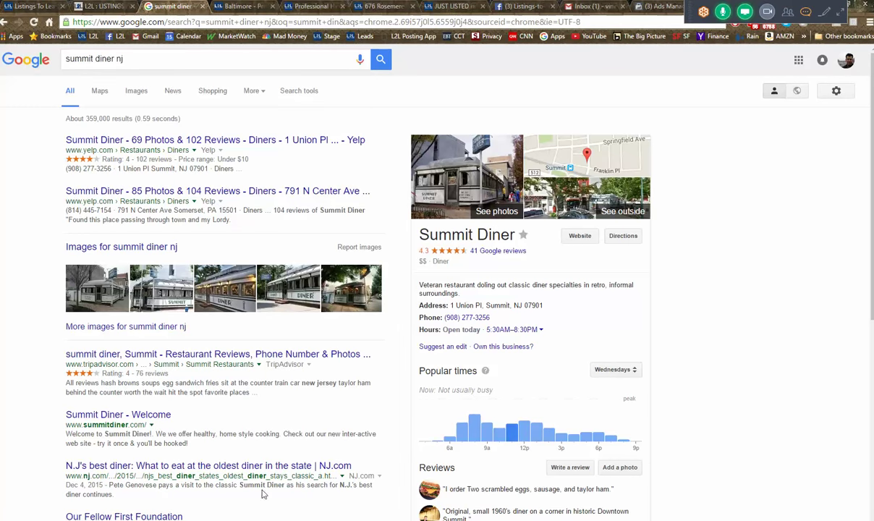
{"action": "left_click", "coordinate": [144, 98]}
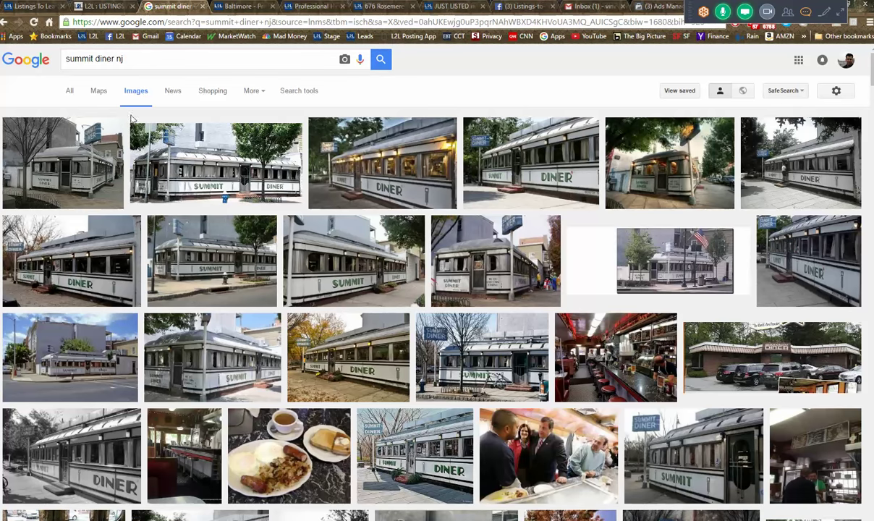
{"action": "left_click", "coordinate": [102, 247]}
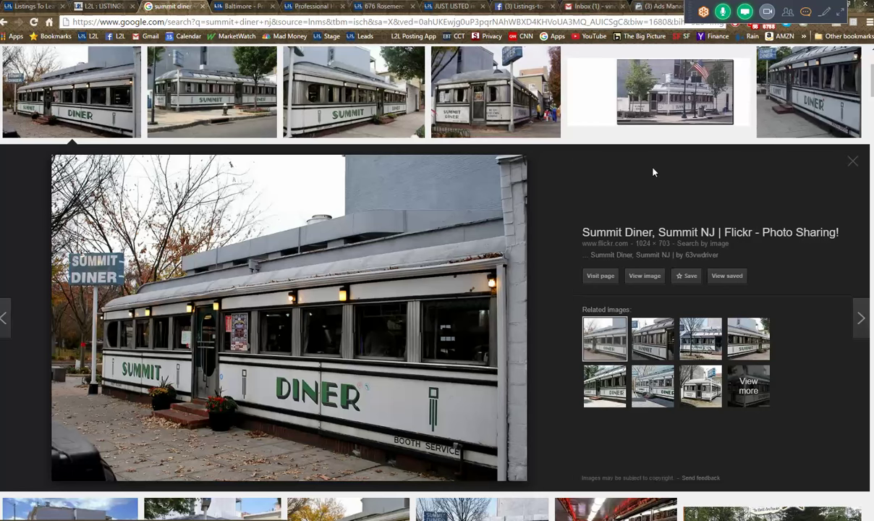
{"action": "left_click", "coordinate": [256, 6]}
Step: Search Google for 'bay hill windermere fl' and show the image results
{"action": "left_click", "coordinate": [275, 22]}
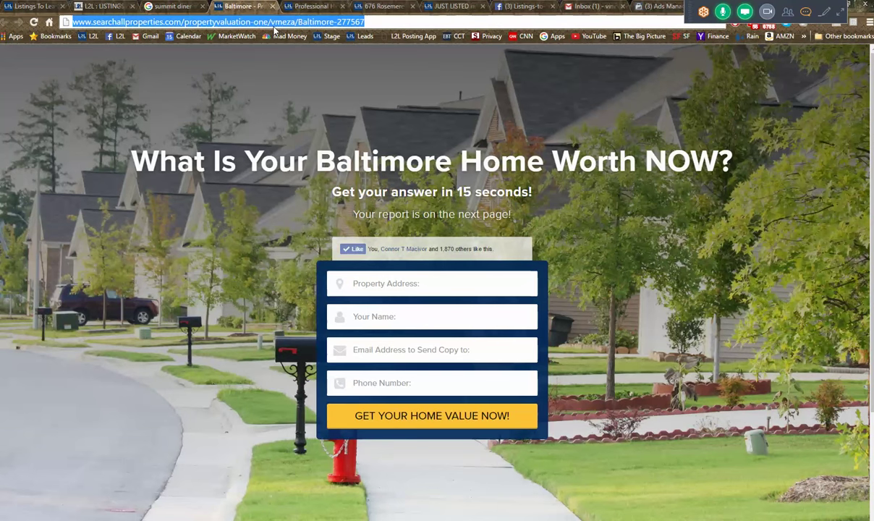
{"action": "type", "text": "bay"}
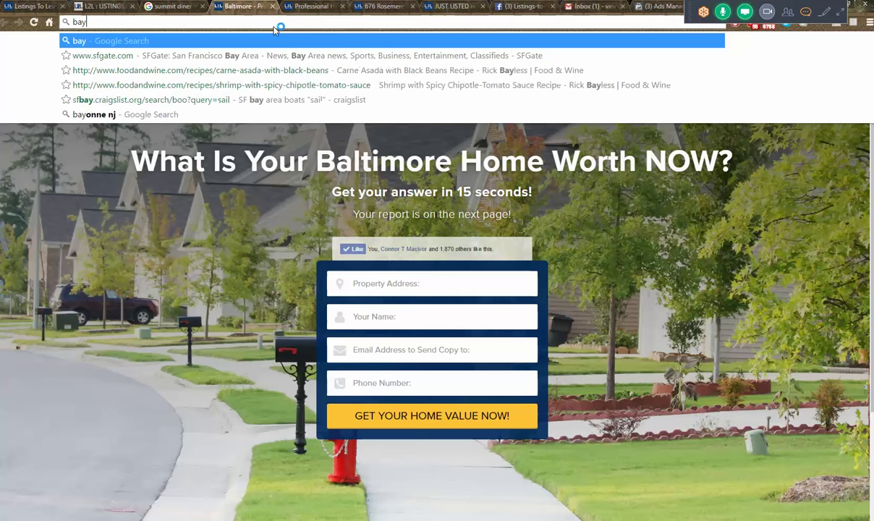
{"action": "type", "text": " hill "}
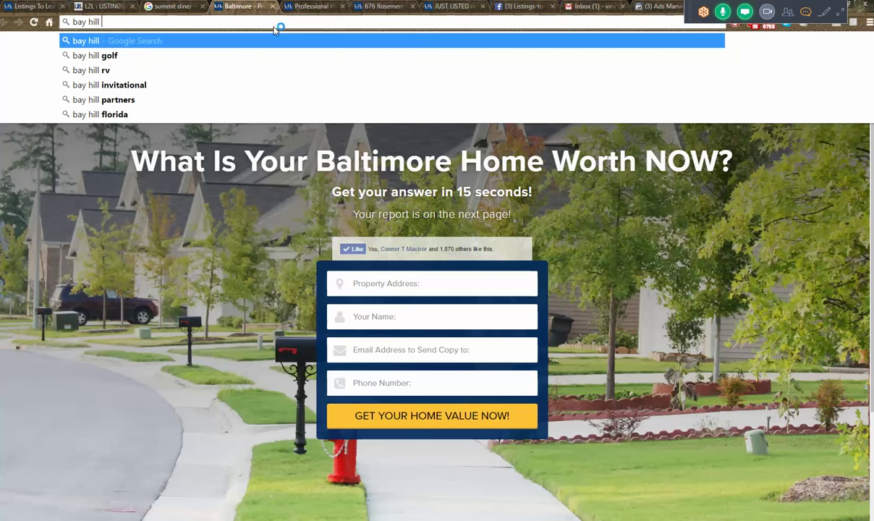
{"action": "type", "text": "wind"}
{"action": "key", "text": "Down"}
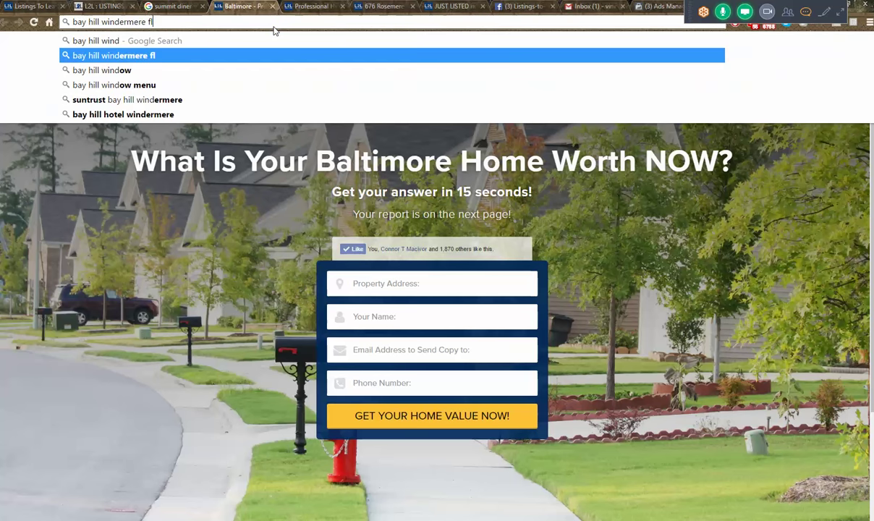
{"action": "key", "text": "Return"}
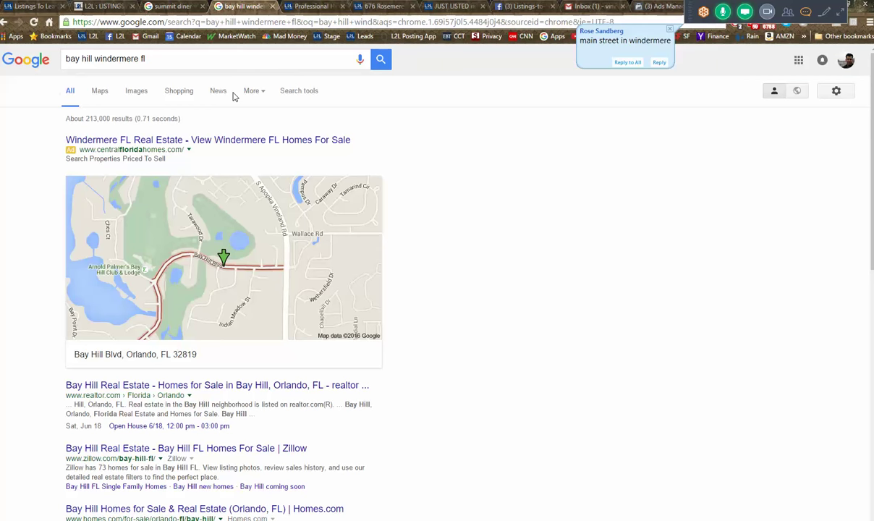
{"action": "left_click", "coordinate": [283, 62]}
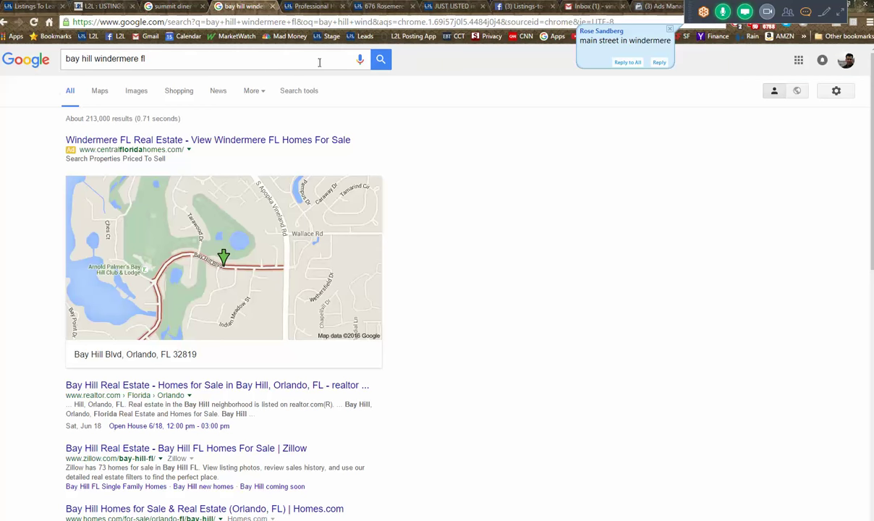
{"action": "key", "text": "Return"}
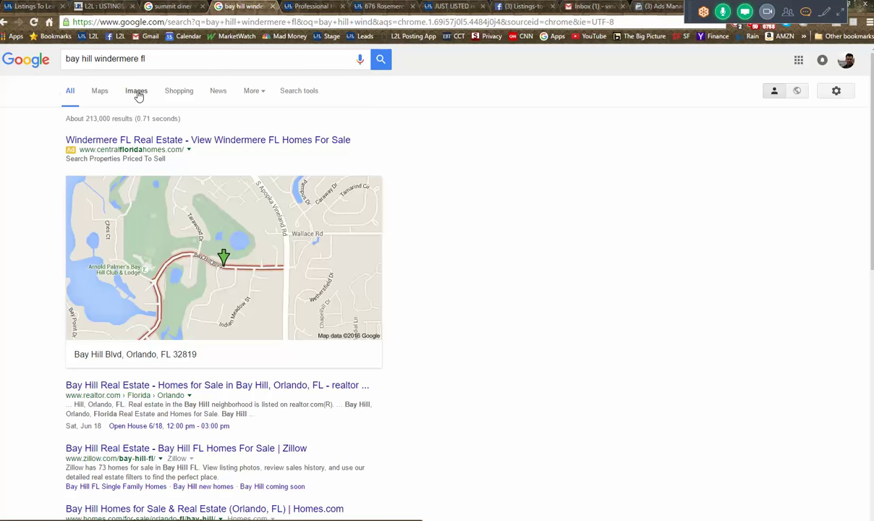
{"action": "left_click", "coordinate": [136, 96]}
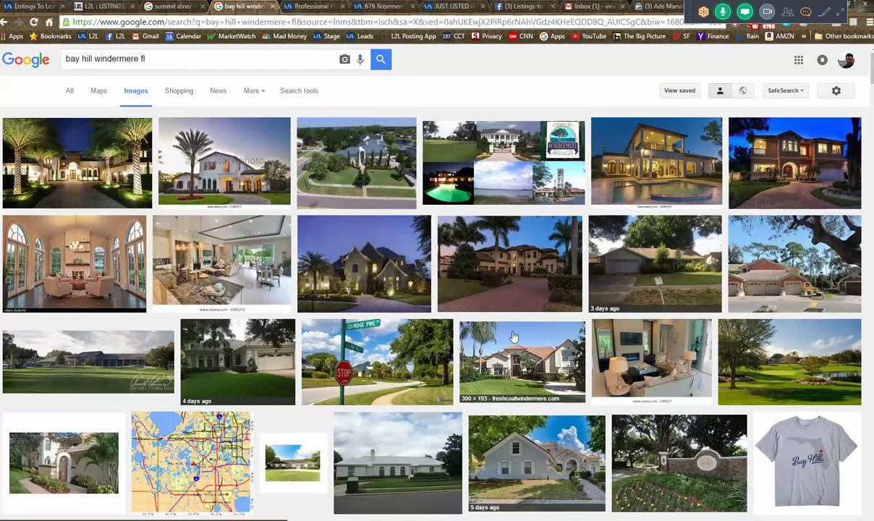
Step: Look over the Bay Hill images, then start replacing 'bay hill' in the query with 'main stree'
{"action": "scroll", "coordinate": [484, 402], "scroll_direction": "down", "scroll_amount": 2}
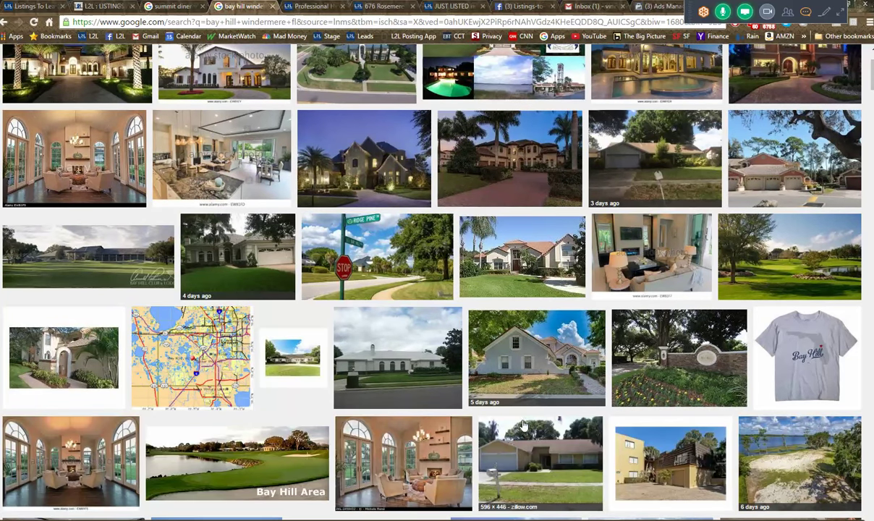
{"action": "scroll", "coordinate": [527, 420], "scroll_direction": "down", "scroll_amount": 2}
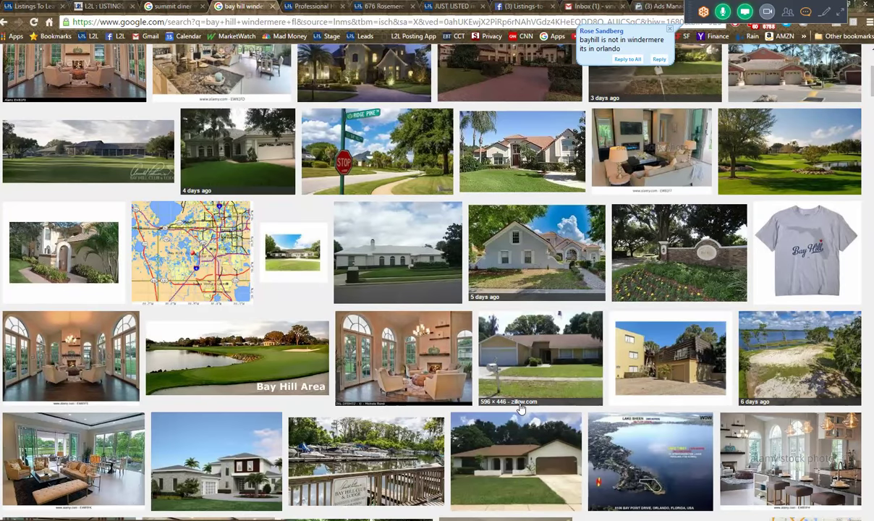
{"action": "scroll", "coordinate": [522, 413], "scroll_direction": "up", "scroll_amount": 3}
{"action": "scroll", "coordinate": [527, 412], "scroll_direction": "up", "scroll_amount": 1}
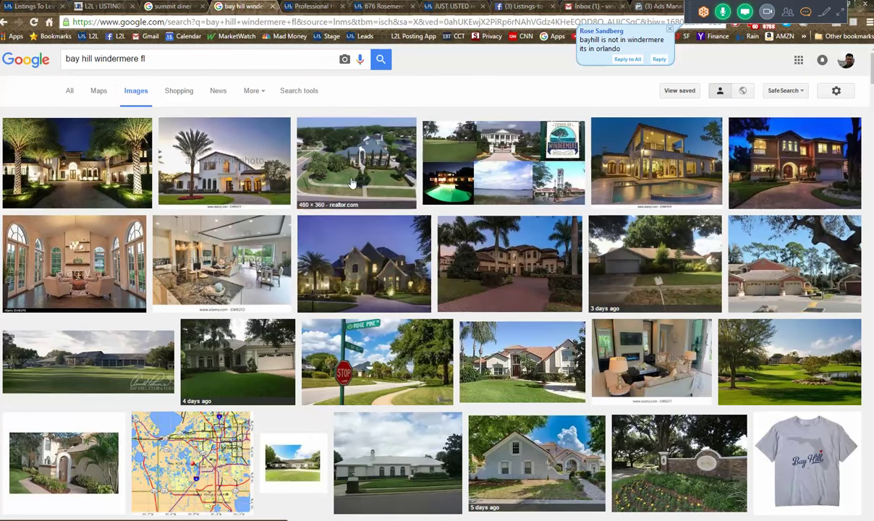
{"action": "left_click_drag", "start_coordinate": [92, 58], "coordinate": [37, 55]}
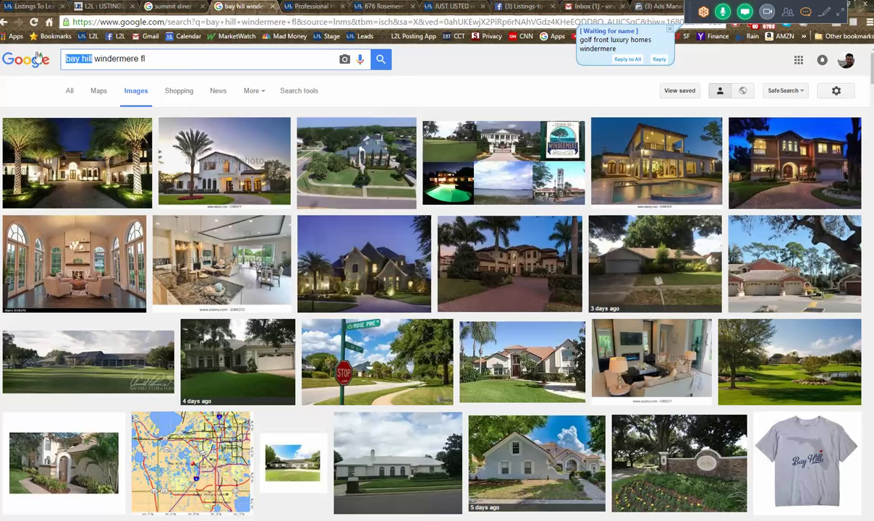
{"action": "type", "text": "main"}
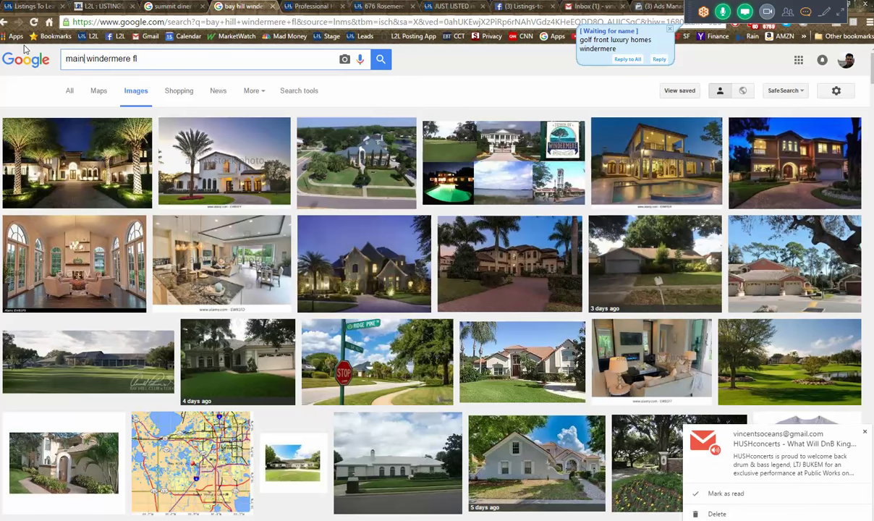
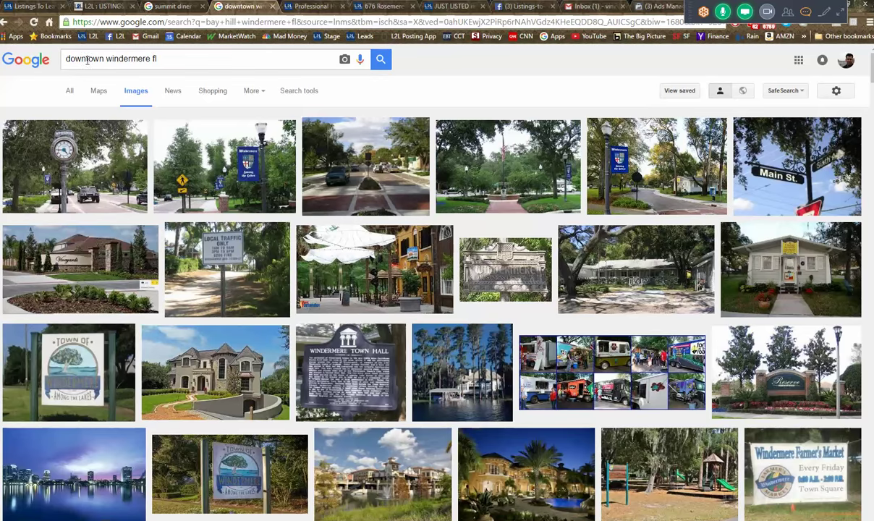
Step: Search Google Images for 'lake butler windermere florida'
{"action": "left_click_drag", "start_coordinate": [105, 59], "coordinate": [66, 58]}
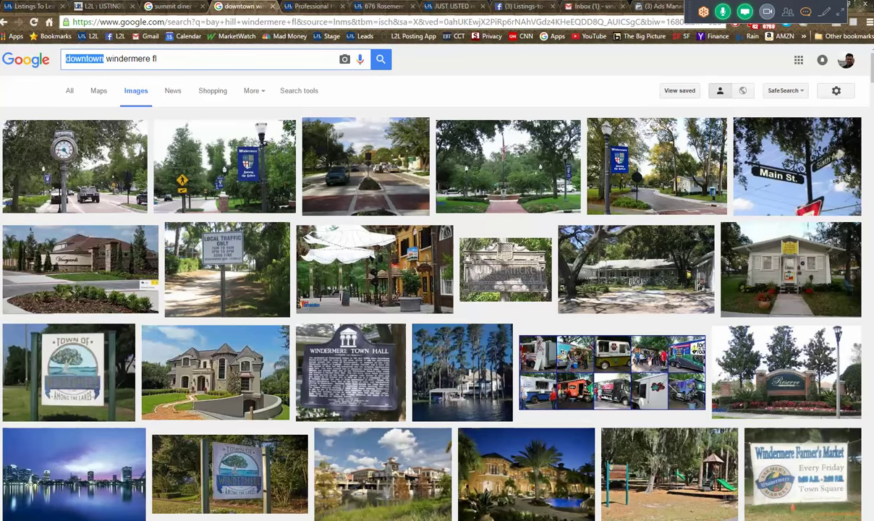
{"action": "type", "text": "lake bu"}
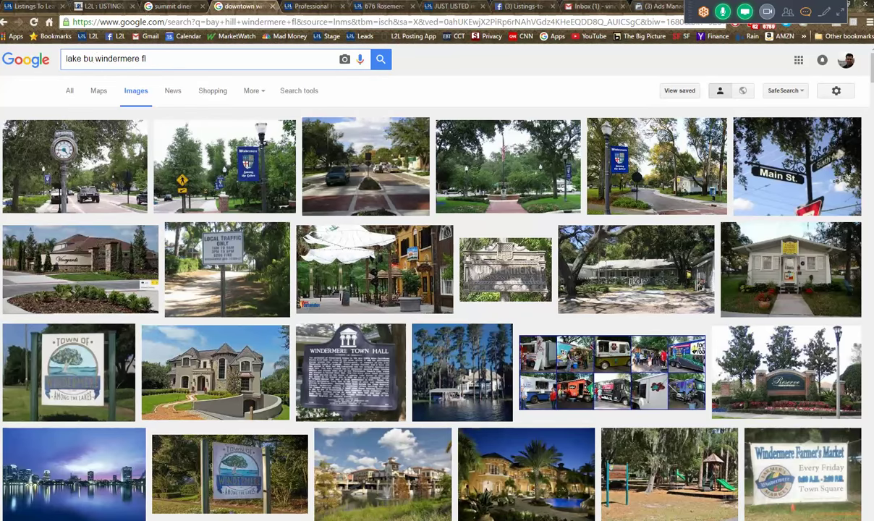
{"action": "type", "text": "tler"}
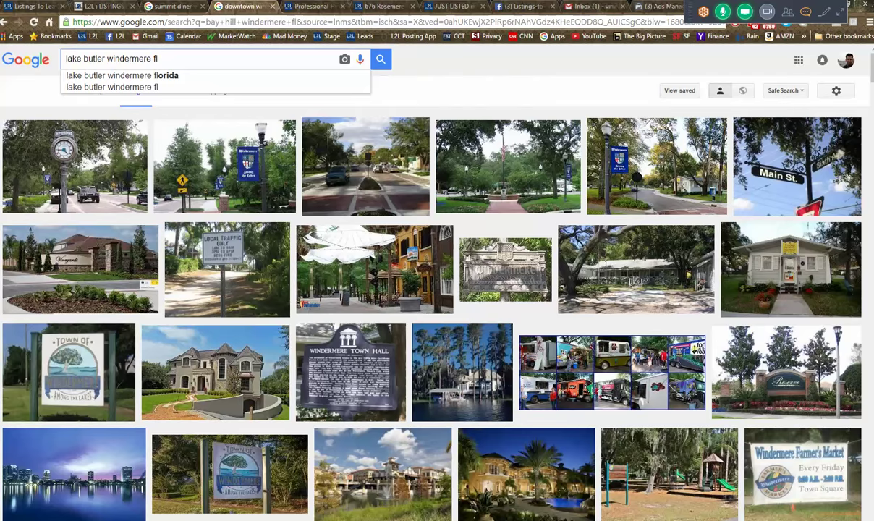
{"action": "key", "text": "Down"}
{"action": "key", "text": "Return"}
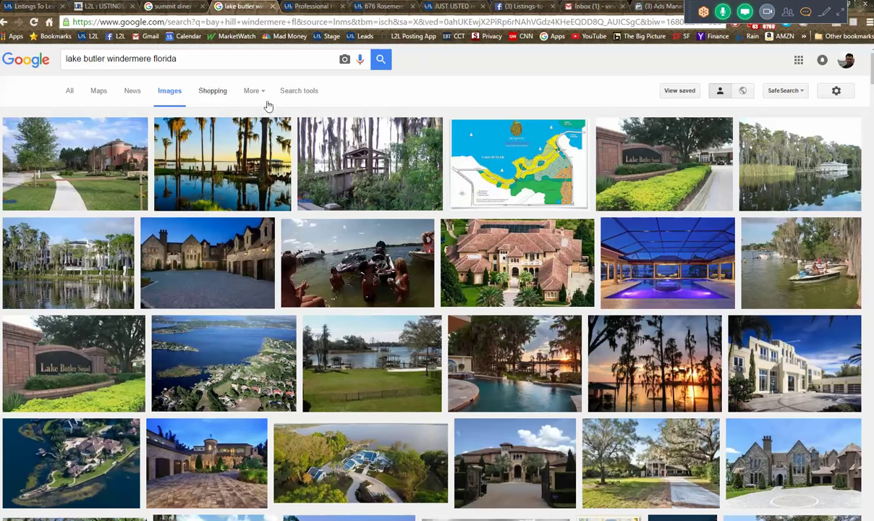
Step: Filter results to larger than 4 MP and labeled for reuse, then preview the sunset MetroWest photo
{"action": "left_click", "coordinate": [307, 96]}
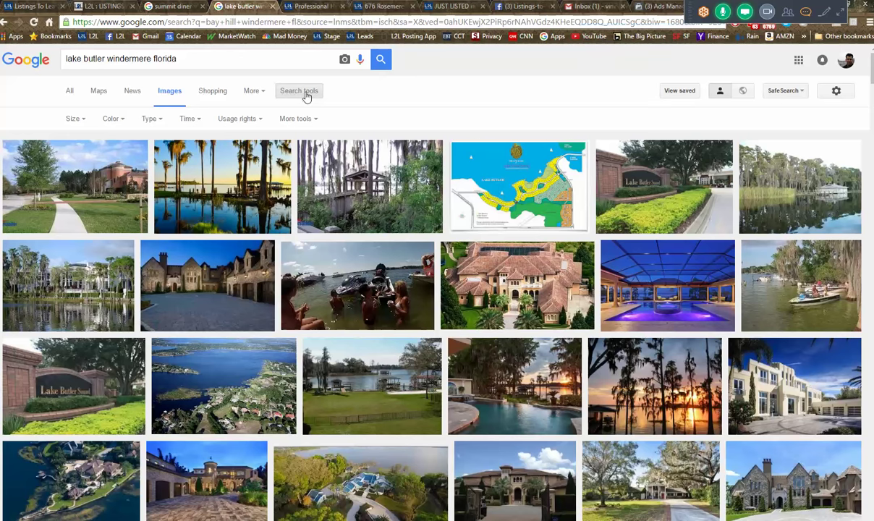
{"action": "left_click", "coordinate": [81, 120]}
{"action": "mouse_move", "coordinate": [84, 199]}
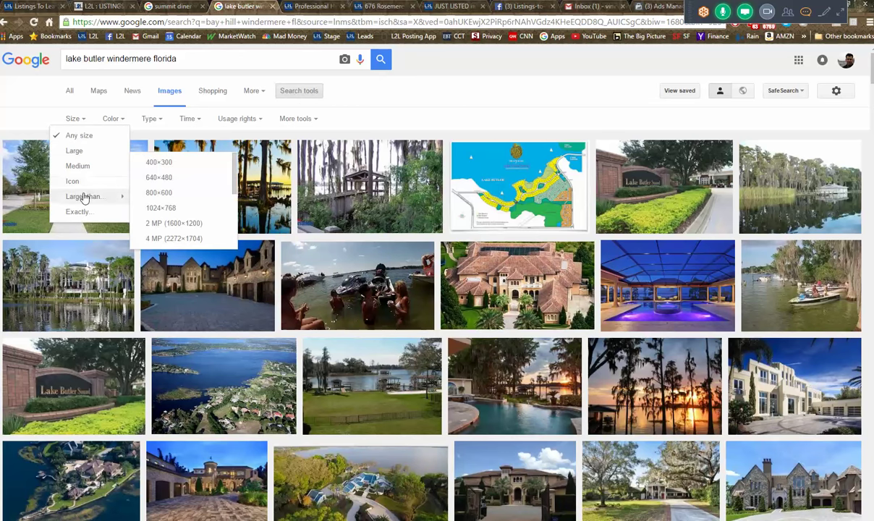
{"action": "left_click", "coordinate": [187, 241]}
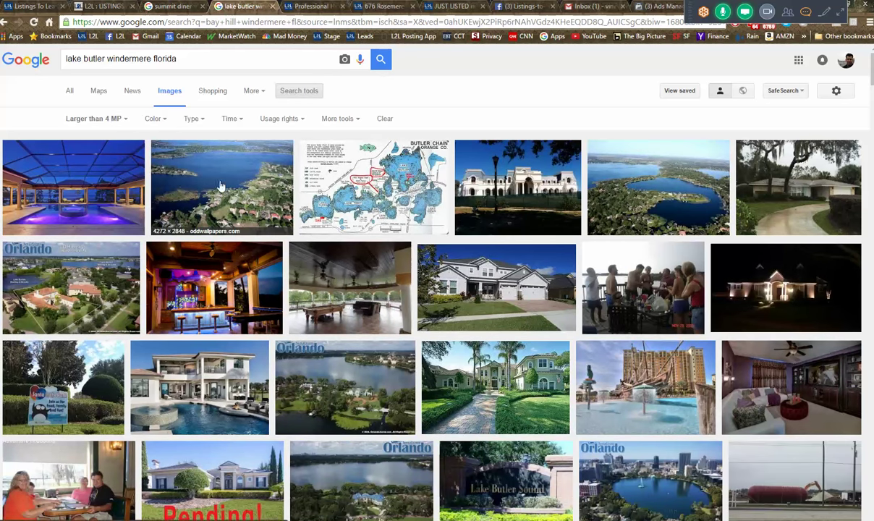
{"action": "left_click", "coordinate": [300, 124]}
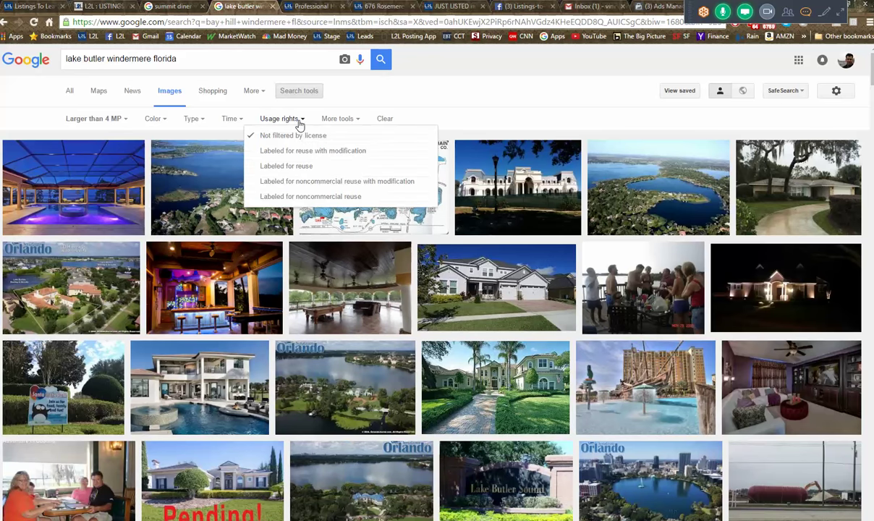
{"action": "left_click", "coordinate": [289, 169]}
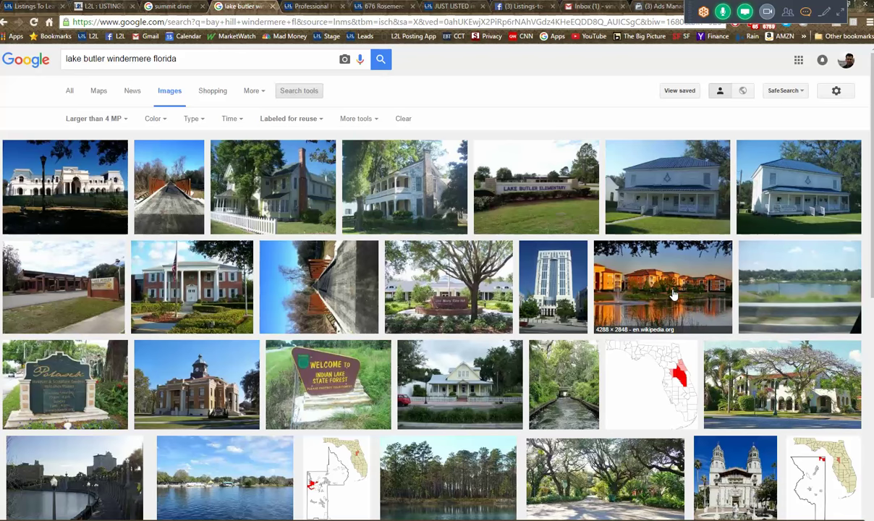
{"action": "left_click", "coordinate": [673, 295]}
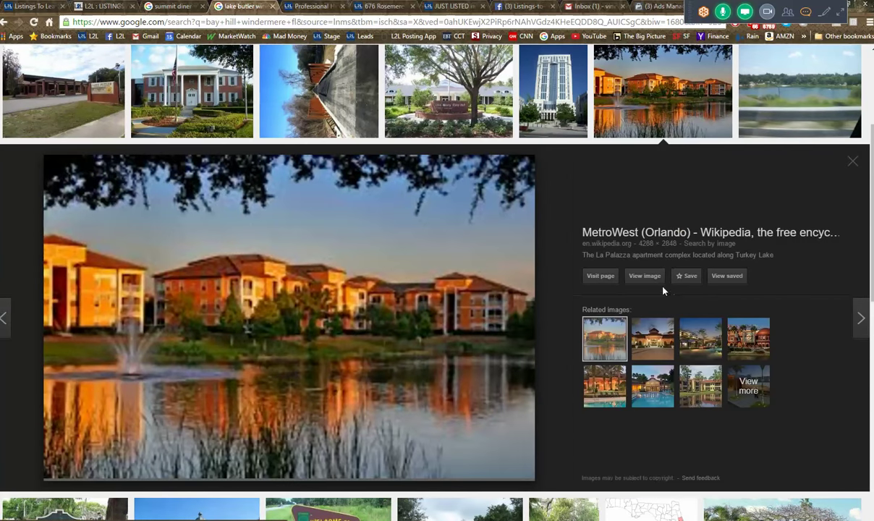
Step: Save the full-size La_Palazza_MetroWest_Orlando.jpg photo as '1 windermere.jpg'
{"action": "left_click", "coordinate": [644, 280]}
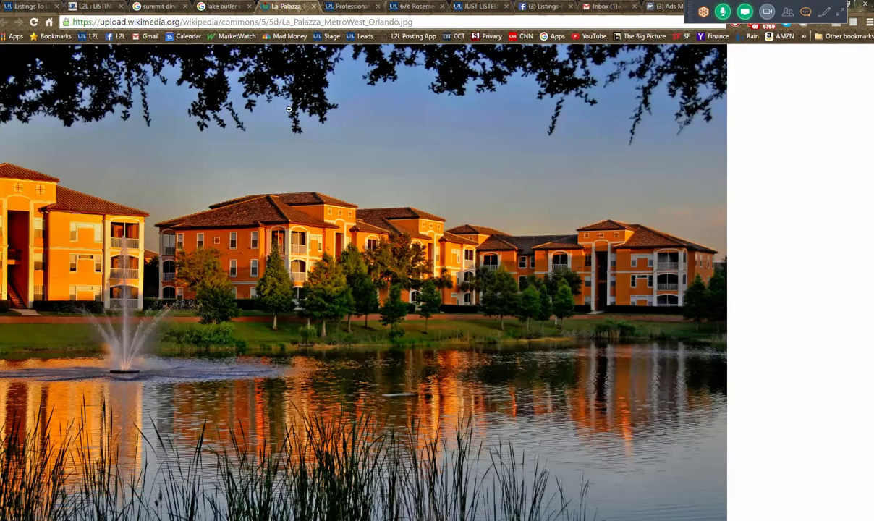
{"action": "right_click", "coordinate": [289, 109]}
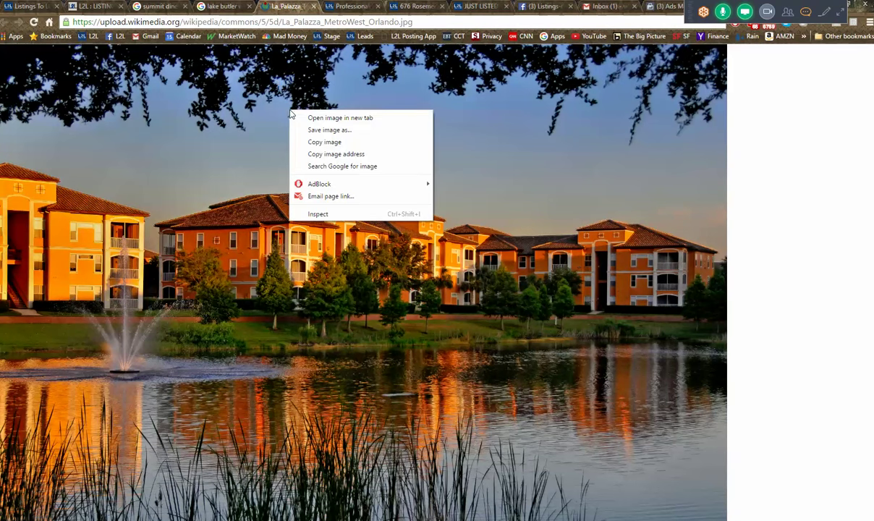
{"action": "left_click", "coordinate": [319, 138]}
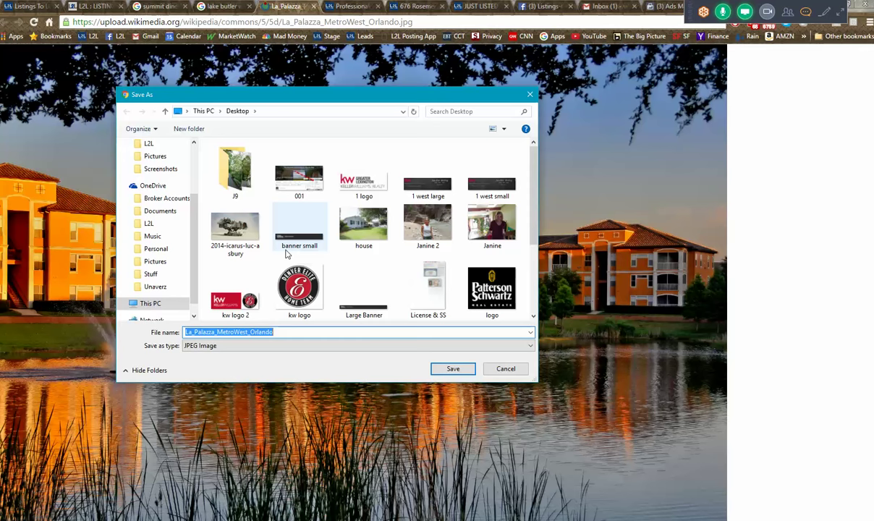
{"action": "type", "text": "1"}
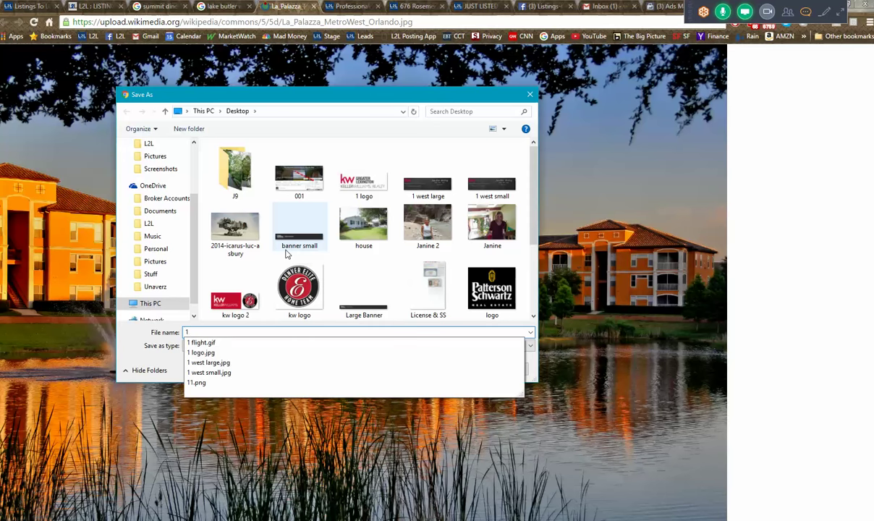
{"action": "type", "text": " windermere"}
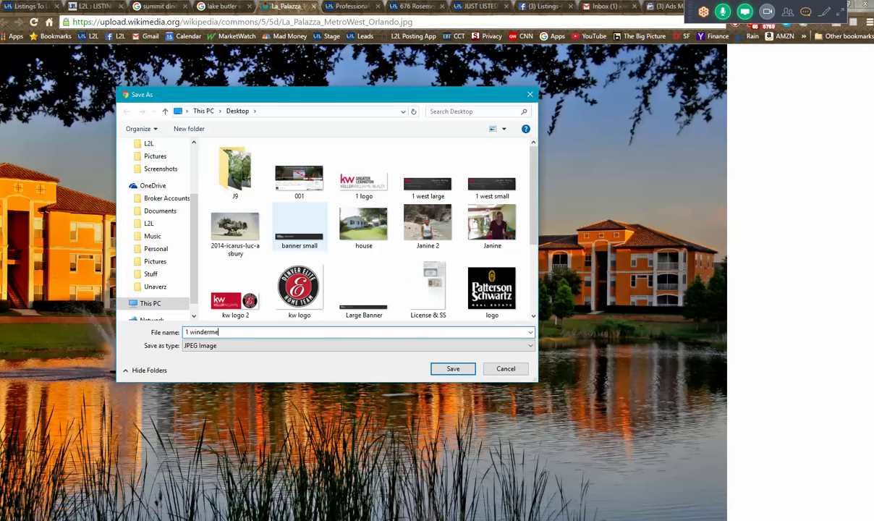
{"action": "left_click", "coordinate": [447, 371]}
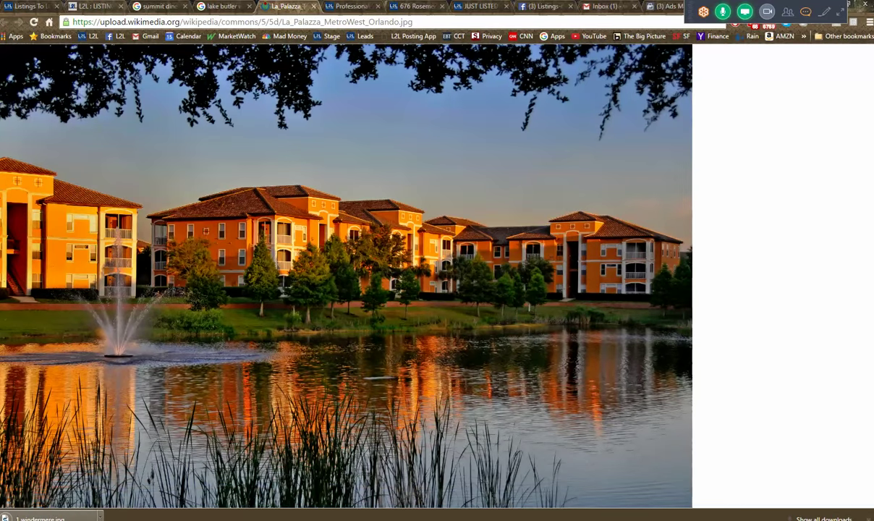
{"action": "left_click", "coordinate": [106, 8]}
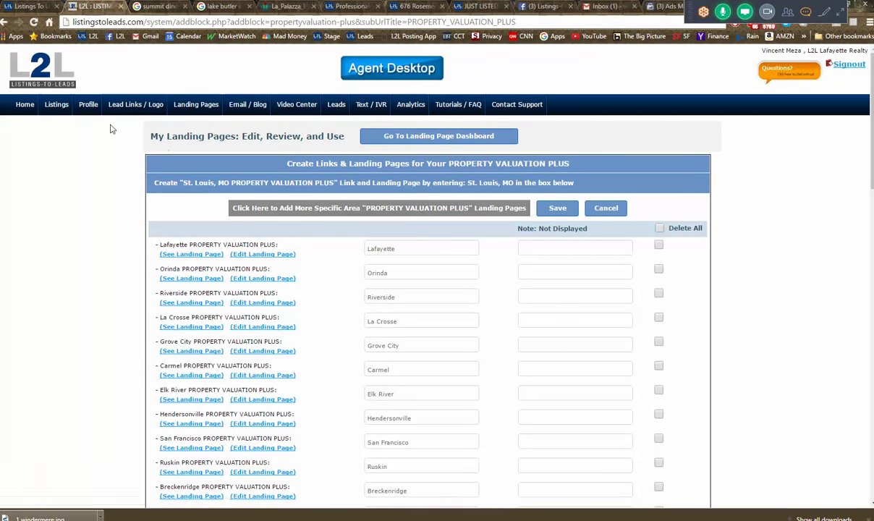
Step: Set '1 windermere' as the Property Valuation PLUS landing page image, save it, and close the image tabs
{"action": "left_click", "coordinate": [196, 110]}
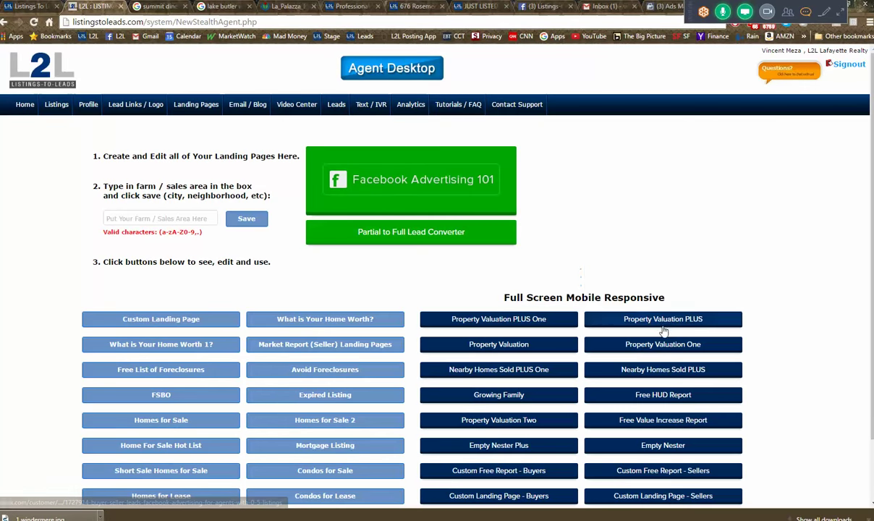
{"action": "left_click", "coordinate": [664, 319]}
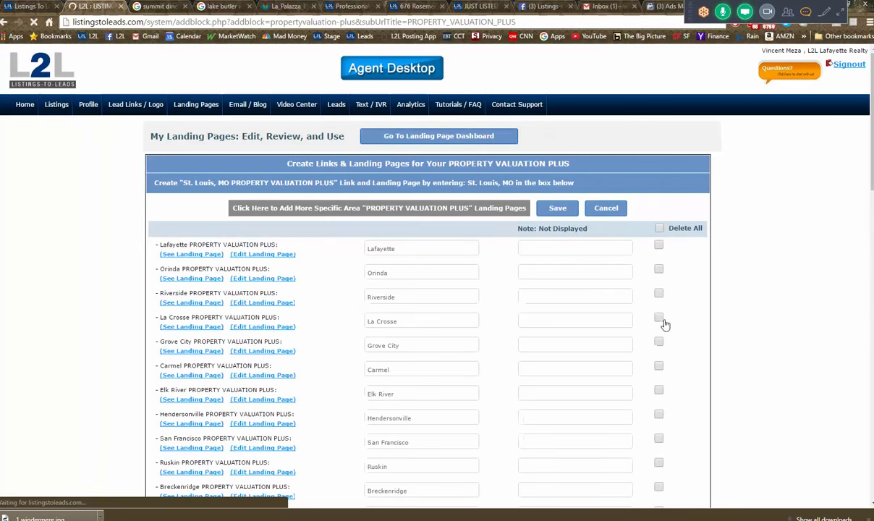
{"action": "scroll", "coordinate": [462, 290], "scroll_direction": "down", "scroll_amount": 15}
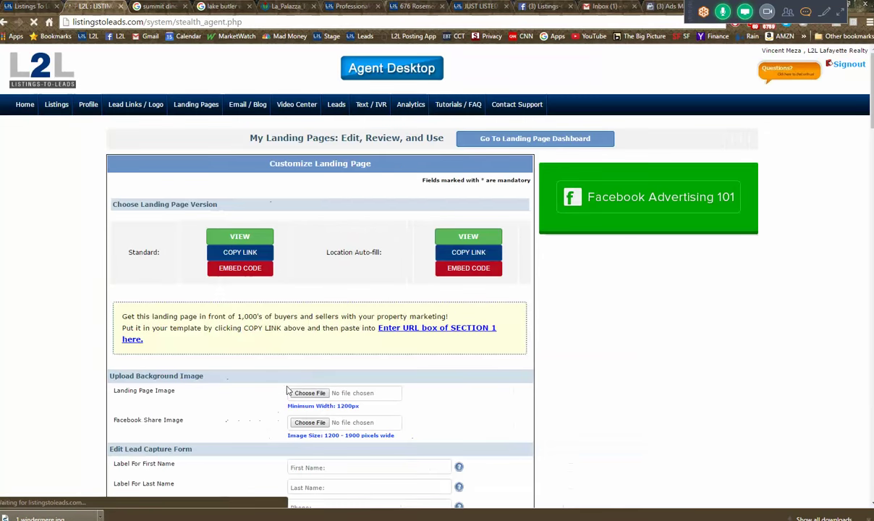
{"action": "scroll", "coordinate": [252, 284], "scroll_direction": "down", "scroll_amount": 2}
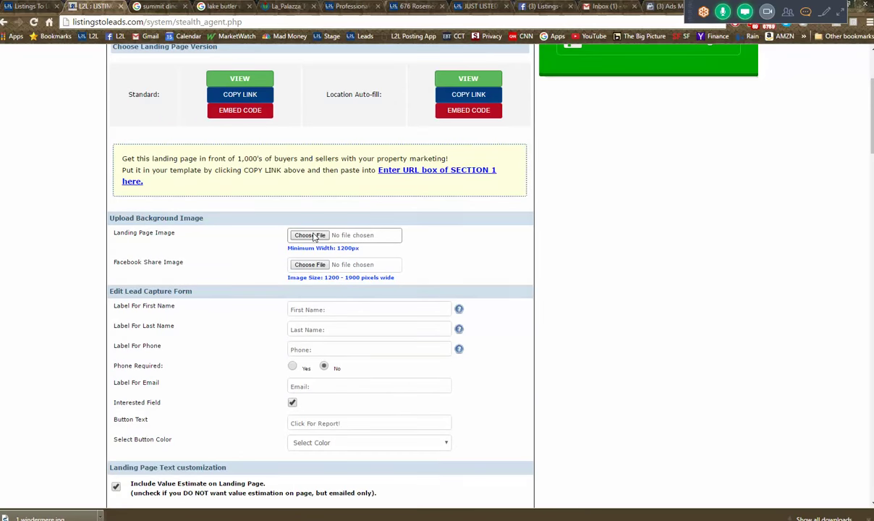
{"action": "left_click", "coordinate": [315, 236]}
{"action": "left_click", "coordinate": [307, 248]}
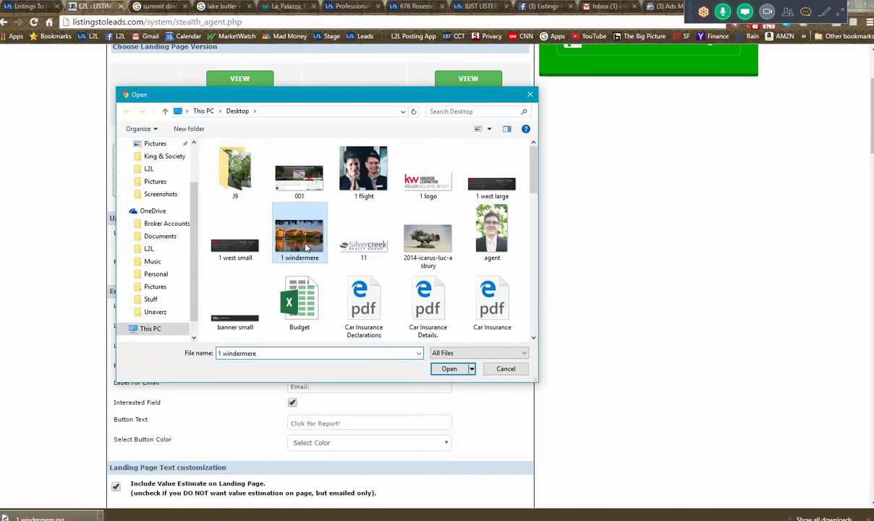
{"action": "left_click", "coordinate": [443, 368]}
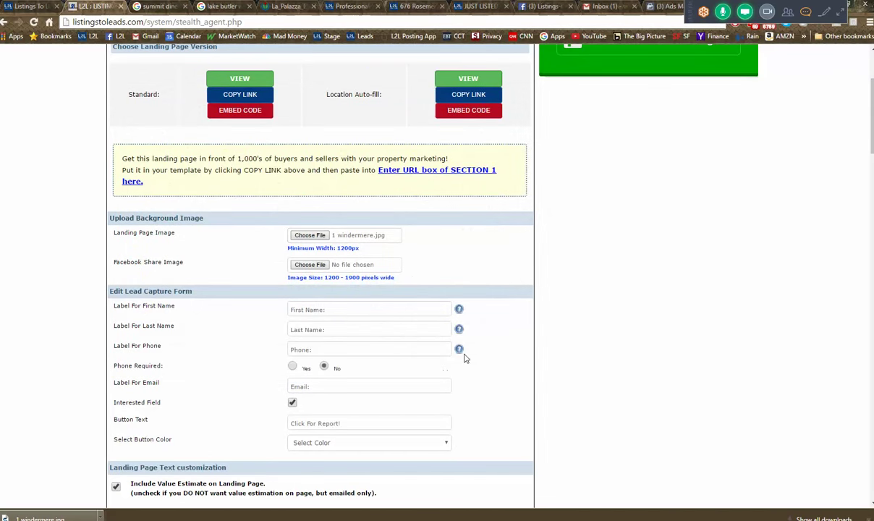
{"action": "scroll", "coordinate": [475, 358], "scroll_direction": "down", "scroll_amount": 20}
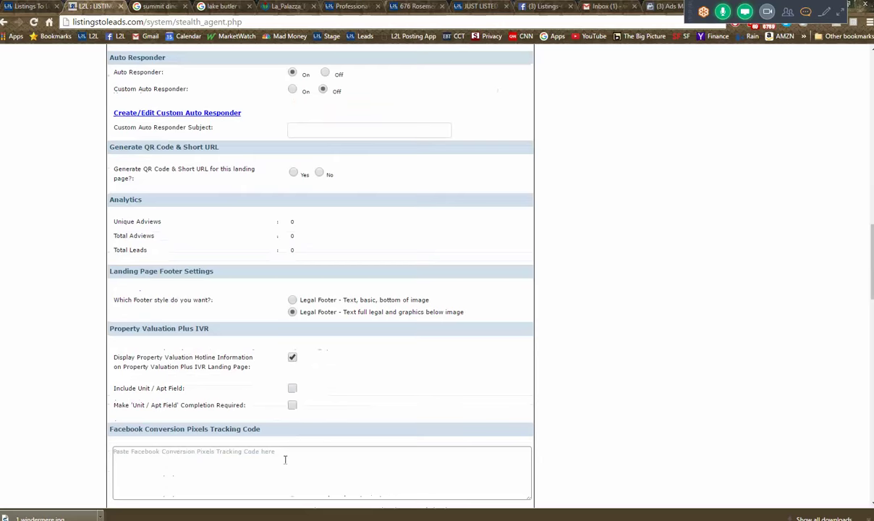
{"action": "left_click", "coordinate": [319, 436]}
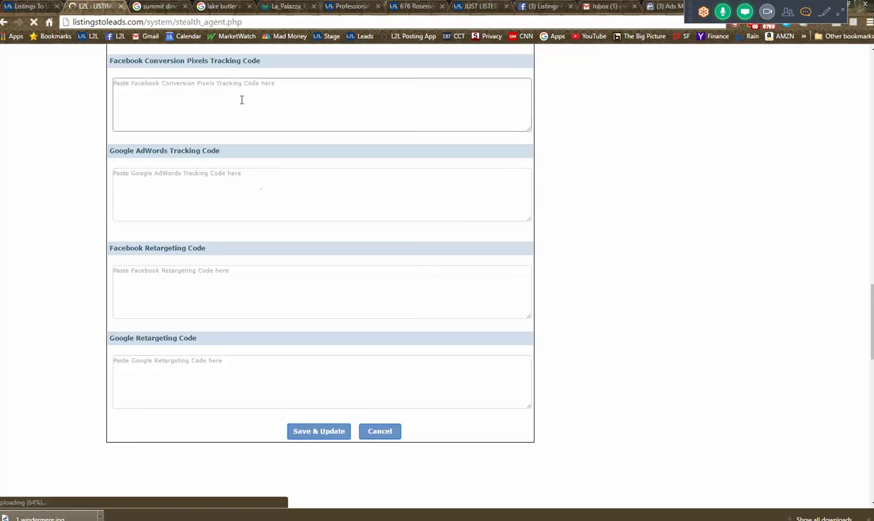
{"action": "left_click", "coordinate": [249, 6]}
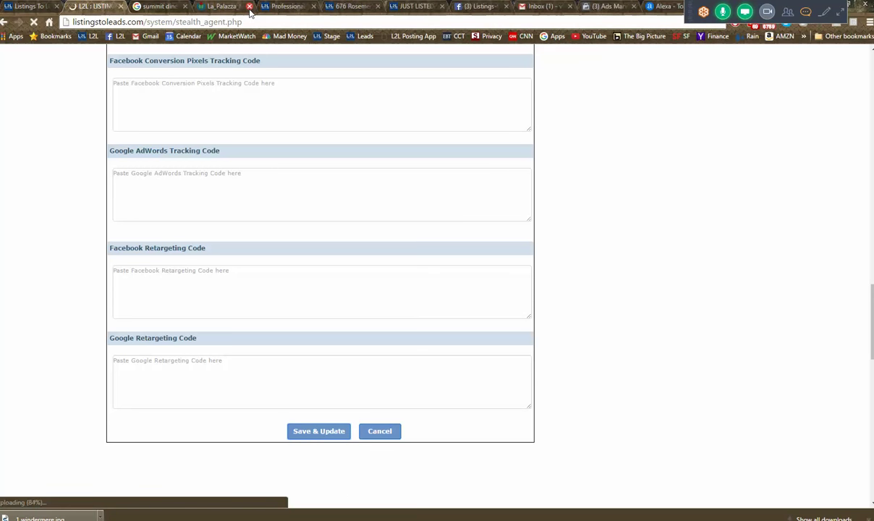
{"action": "left_click", "coordinate": [249, 6]}
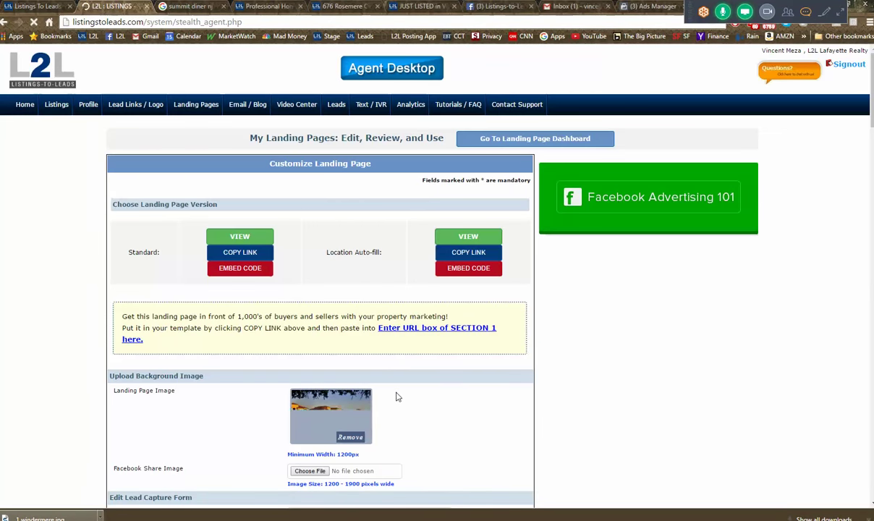
Step: Change the landing page's second line to 'Get your answer in less than 15 seconds.'
{"action": "scroll", "coordinate": [396, 395], "scroll_direction": "down", "scroll_amount": 5}
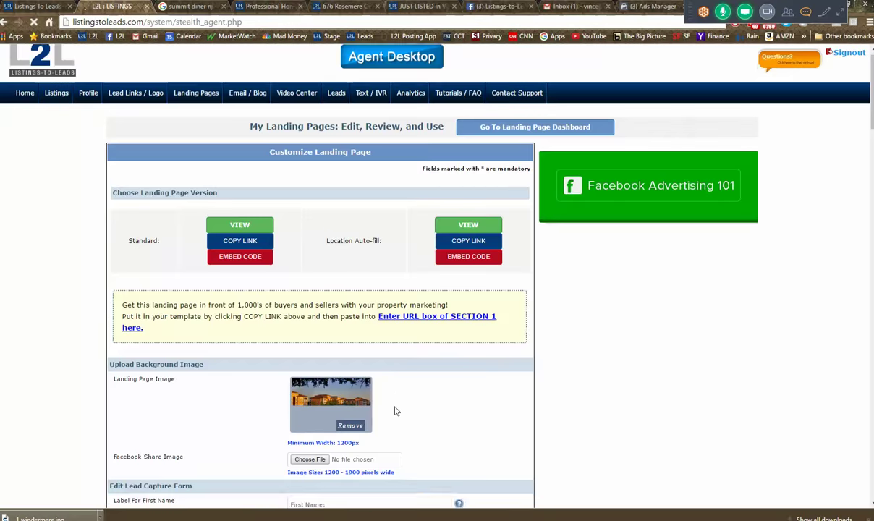
{"action": "scroll", "coordinate": [404, 402], "scroll_direction": "down", "scroll_amount": 1}
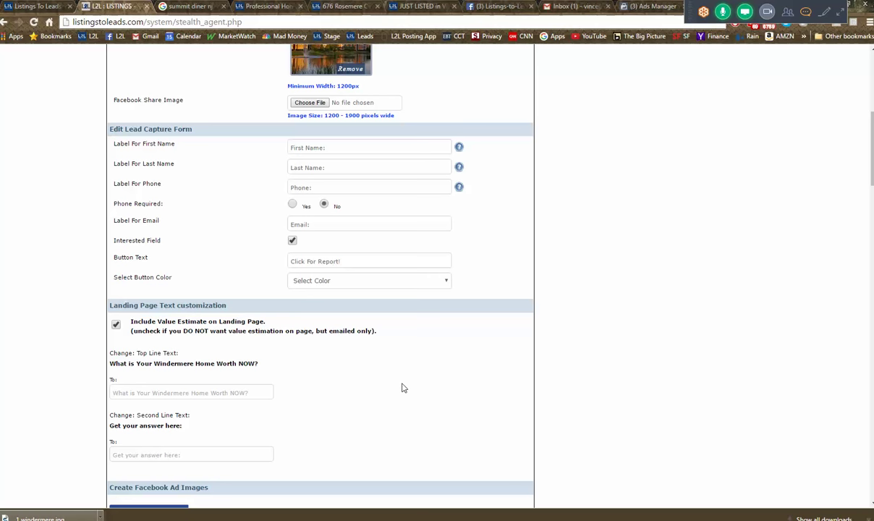
{"action": "scroll", "coordinate": [404, 387], "scroll_direction": "up", "scroll_amount": 5}
{"action": "scroll", "coordinate": [492, 363], "scroll_direction": "down", "scroll_amount": 3}
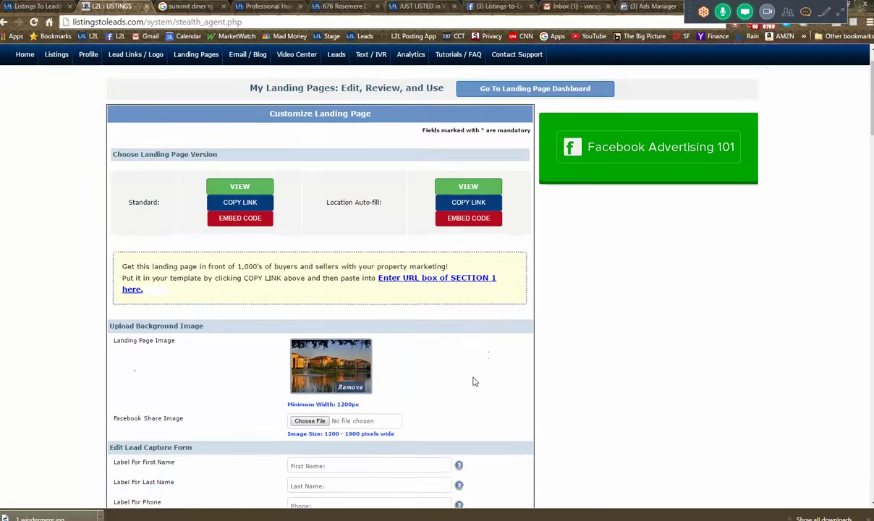
{"action": "scroll", "coordinate": [473, 376], "scroll_direction": "down", "scroll_amount": 5}
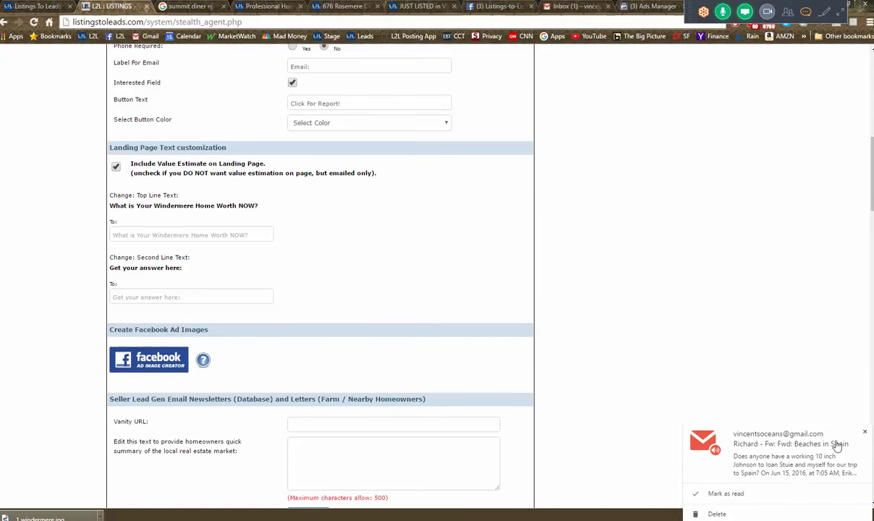
{"action": "left_click", "coordinate": [866, 432]}
{"action": "scroll", "coordinate": [504, 357], "scroll_direction": "down", "scroll_amount": 7}
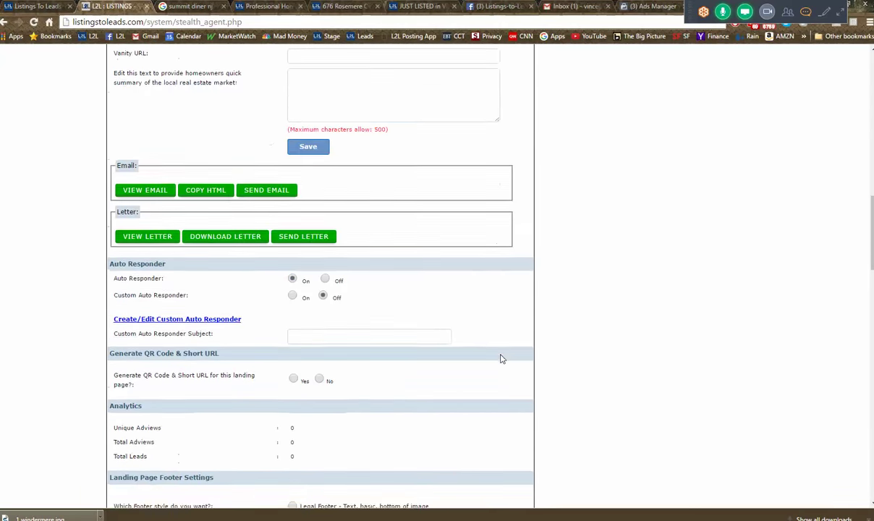
{"action": "scroll", "coordinate": [502, 359], "scroll_direction": "down", "scroll_amount": 4}
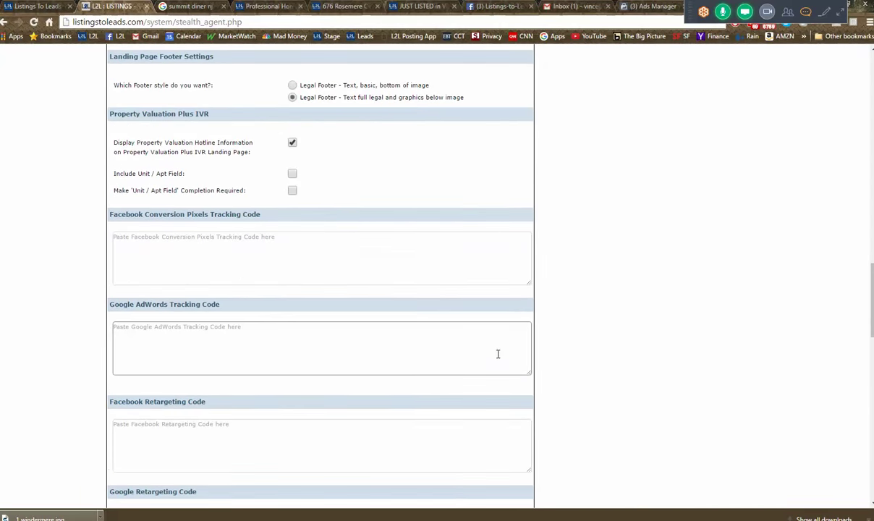
{"action": "scroll", "coordinate": [566, 283], "scroll_direction": "up", "scroll_amount": 10}
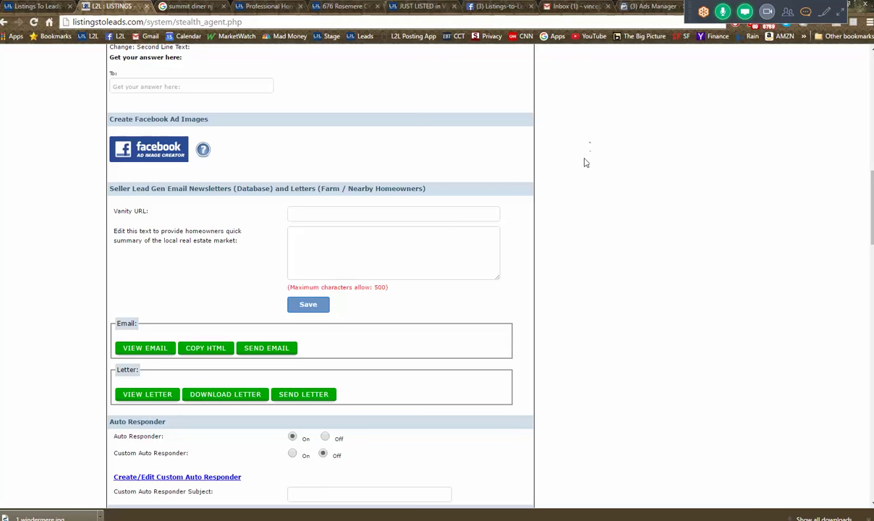
{"action": "scroll", "coordinate": [586, 202], "scroll_direction": "up", "scroll_amount": 3}
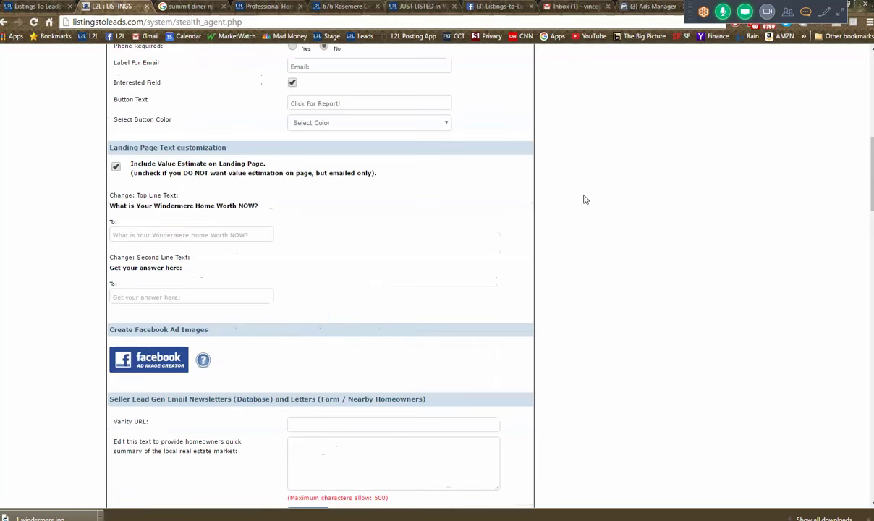
{"action": "scroll", "coordinate": [585, 199], "scroll_direction": "up", "scroll_amount": 5}
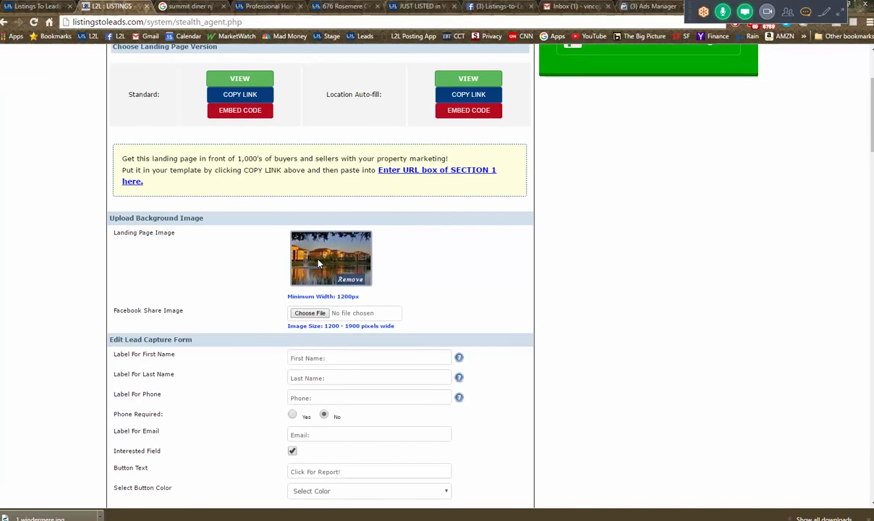
{"action": "scroll", "coordinate": [324, 273], "scroll_direction": "down", "scroll_amount": 4}
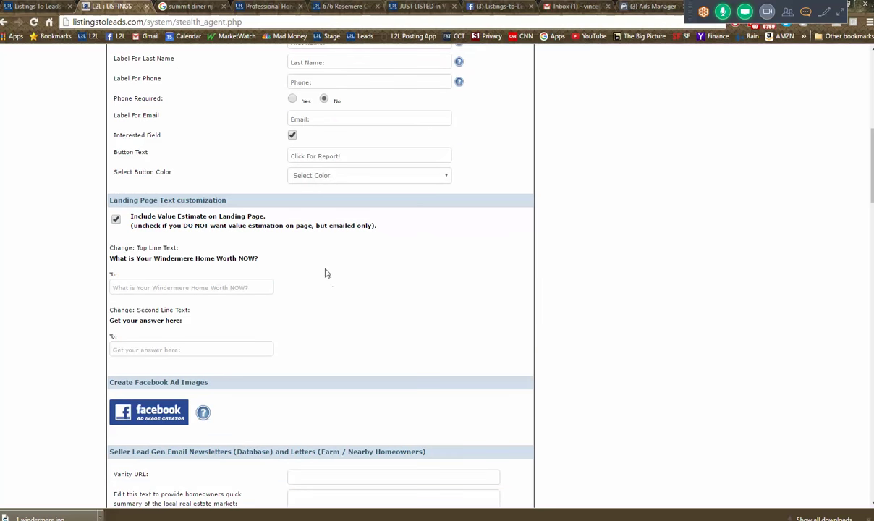
{"action": "left_click", "coordinate": [157, 287]}
{"action": "left_click", "coordinate": [208, 351]}
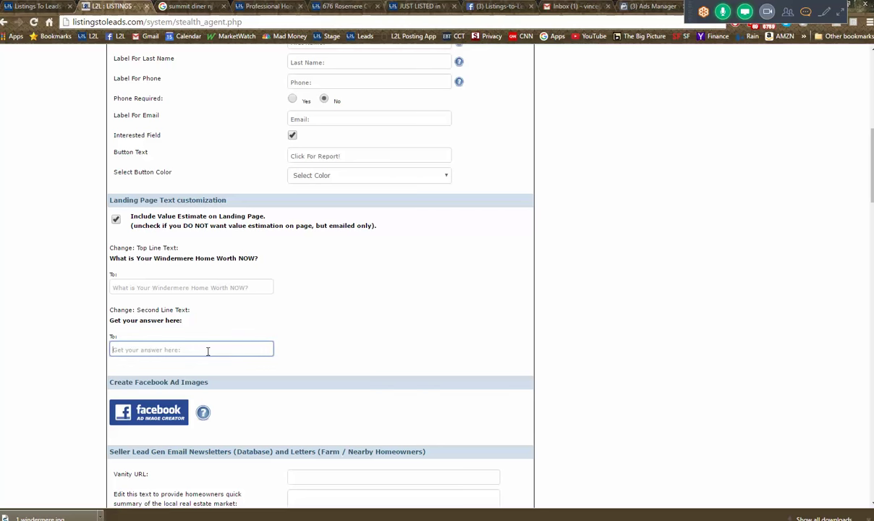
{"action": "type", "text": "Ge"}
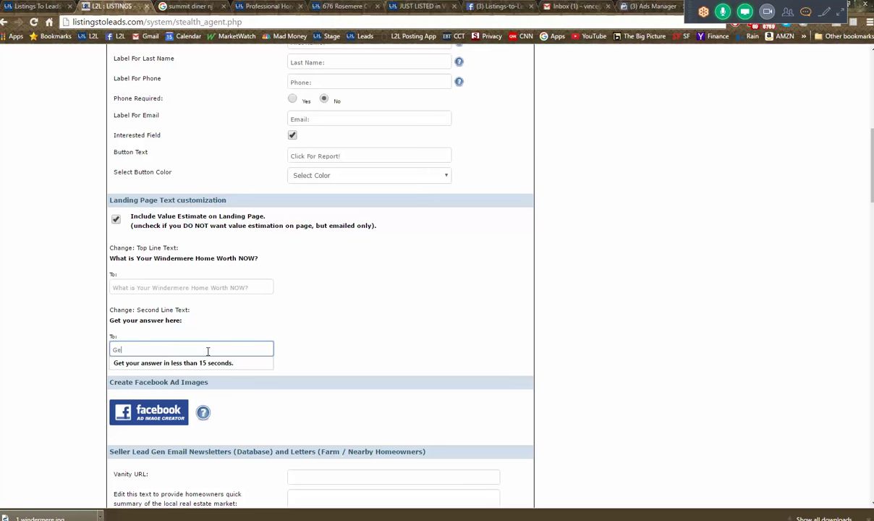
{"action": "key", "text": "Down"}
{"action": "key", "text": "Return"}
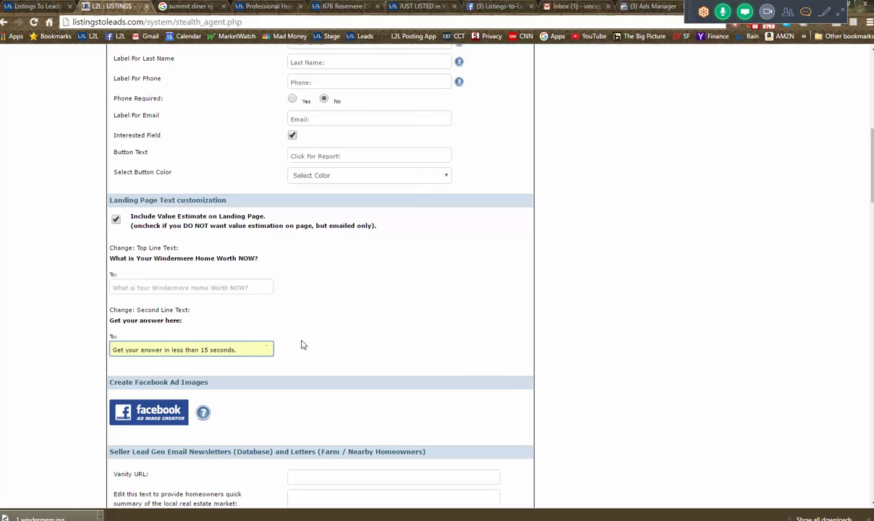
{"action": "left_click", "coordinate": [328, 344]}
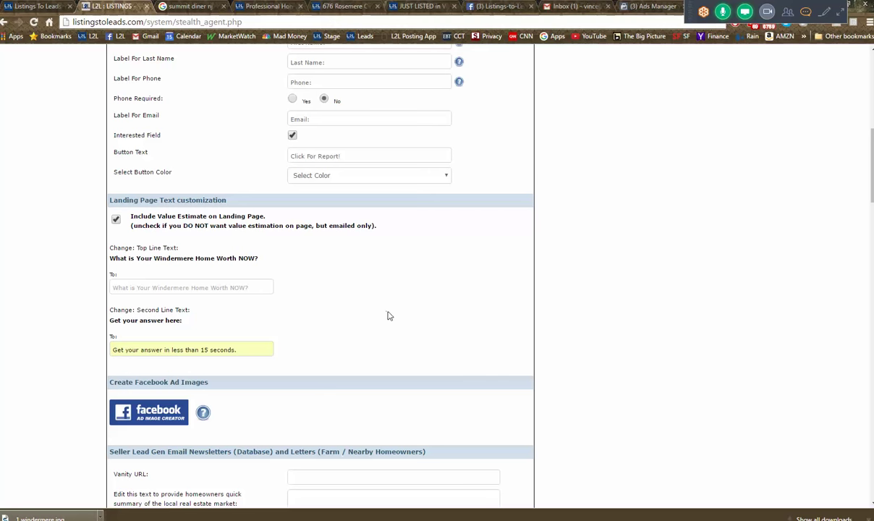
Step: Save the landing page settings with Save & Update
{"action": "scroll", "coordinate": [384, 314], "scroll_direction": "down", "scroll_amount": 5}
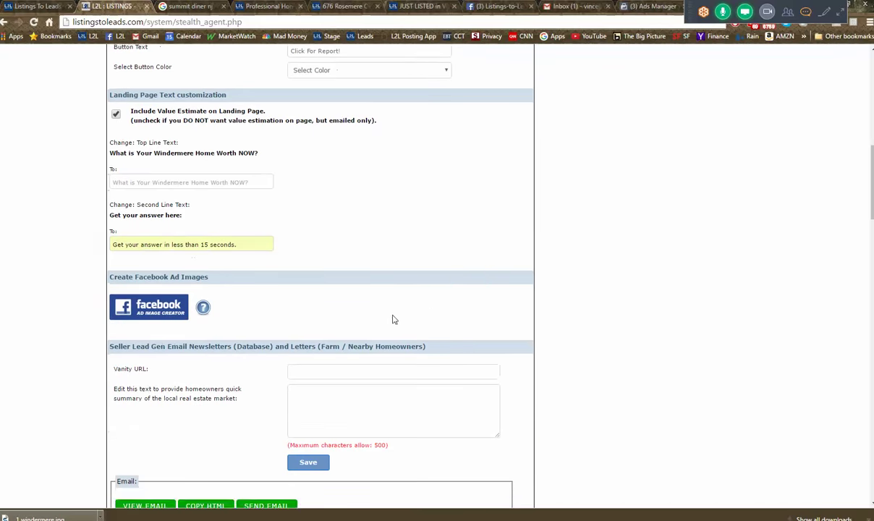
{"action": "scroll", "coordinate": [406, 330], "scroll_direction": "down", "scroll_amount": 15}
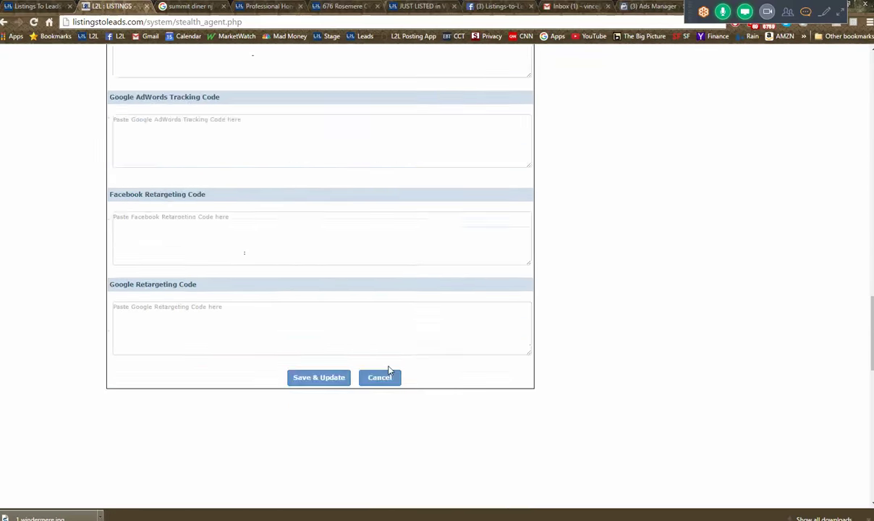
{"action": "scroll", "coordinate": [348, 240], "scroll_direction": "up", "scroll_amount": 3}
{"action": "left_click", "coordinate": [316, 270]}
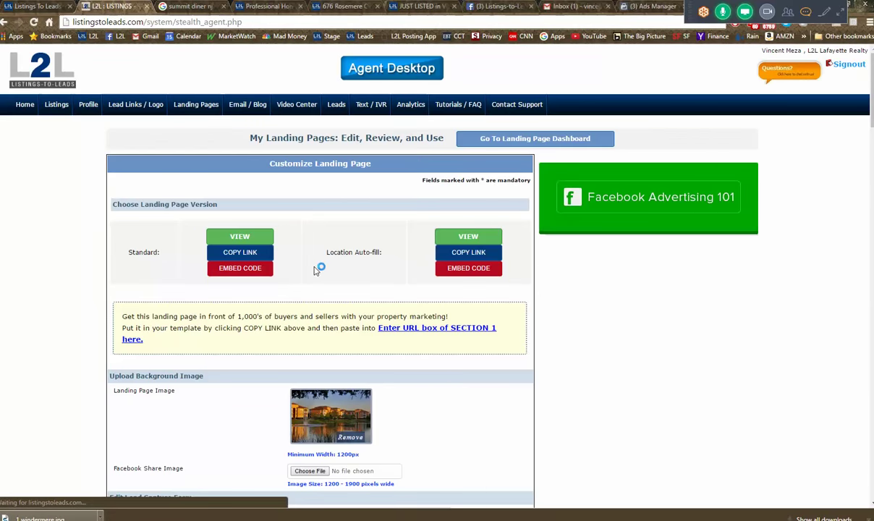
Step: Open the live Standard Windermere landing page in a new tab to check the new second line
{"action": "left_click", "coordinate": [254, 238]}
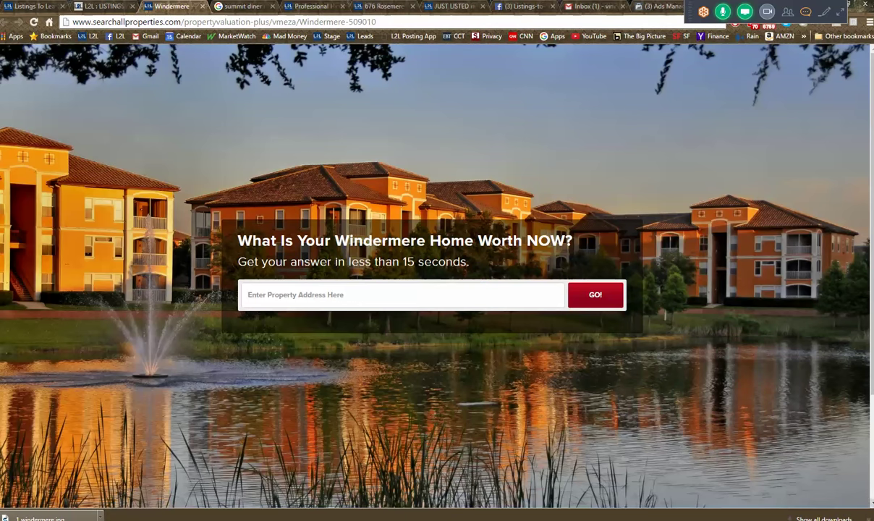
{"action": "left_click", "coordinate": [862, 516]}
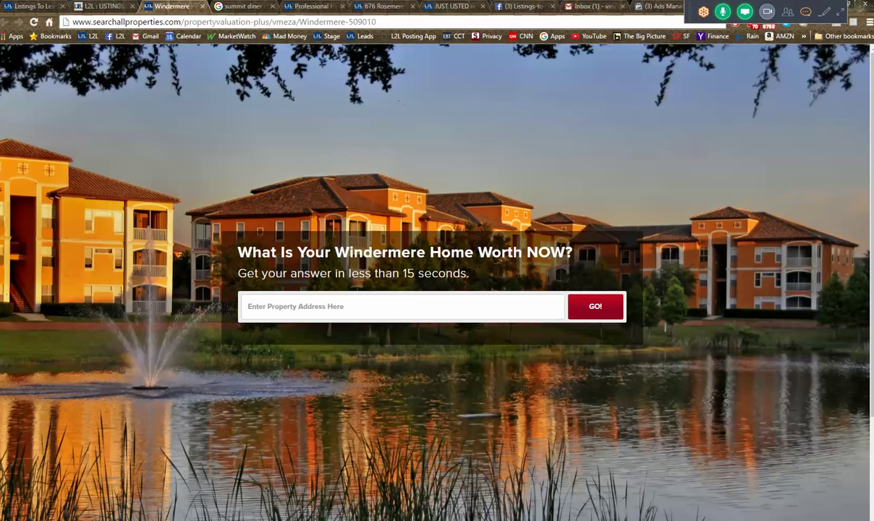
{"action": "left_click", "coordinate": [241, 10]}
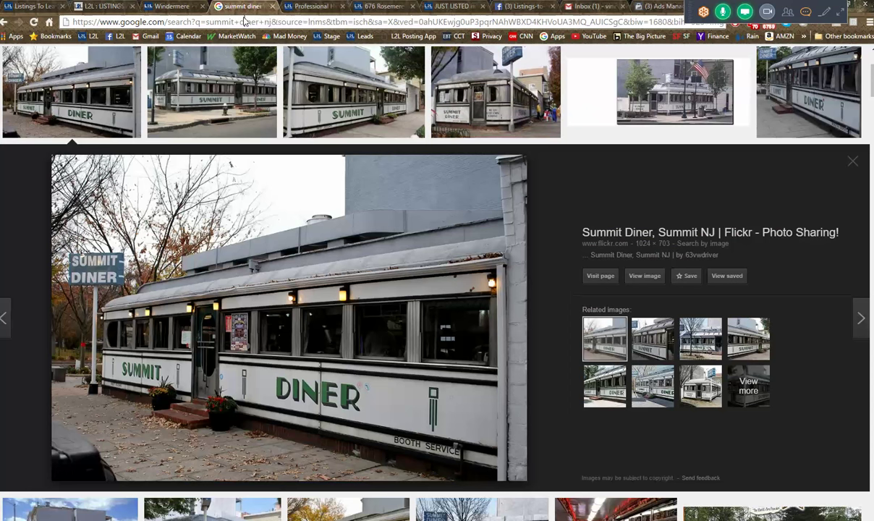
Step: Search Google Images for 'downtown windermere fl'
{"action": "left_click", "coordinate": [244, 21]}
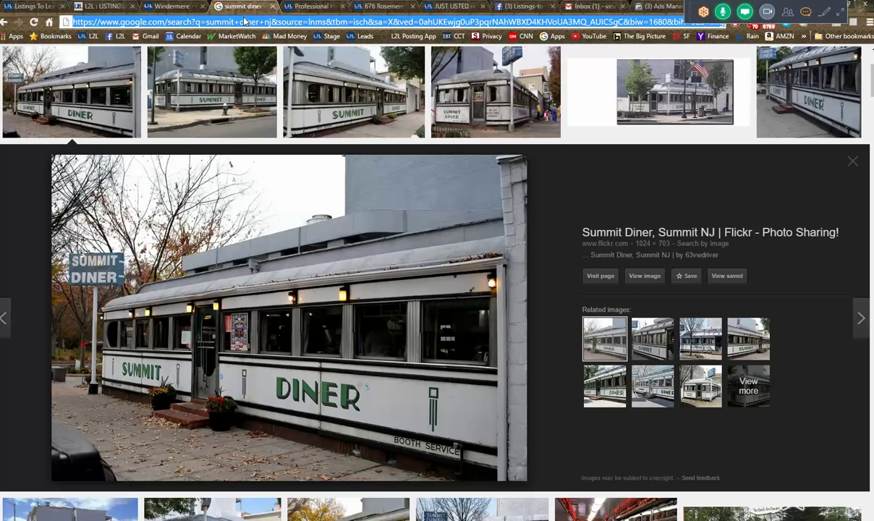
{"action": "type", "text": "down"}
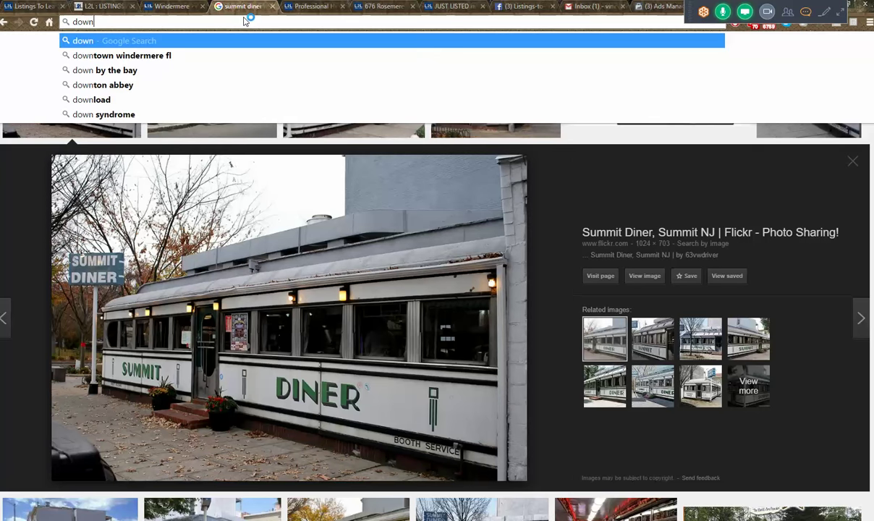
{"action": "key", "text": "Down"}
{"action": "key", "text": "Return"}
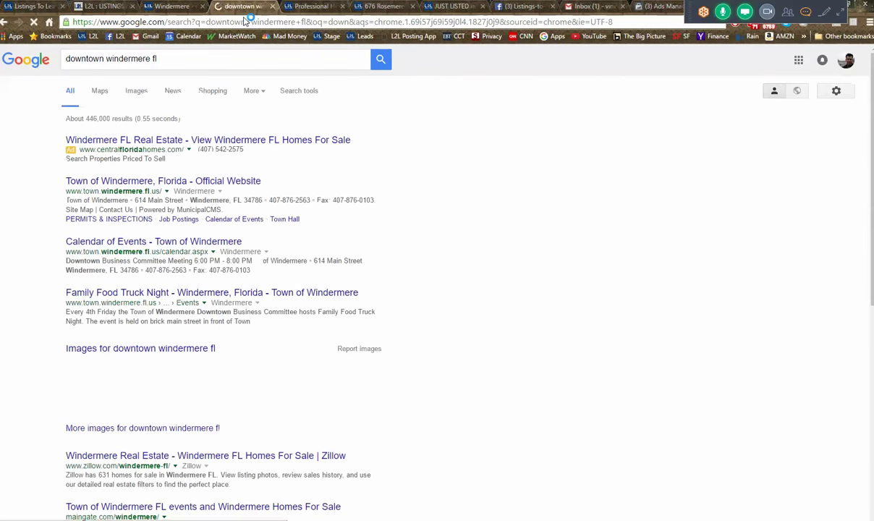
{"action": "left_click", "coordinate": [139, 96]}
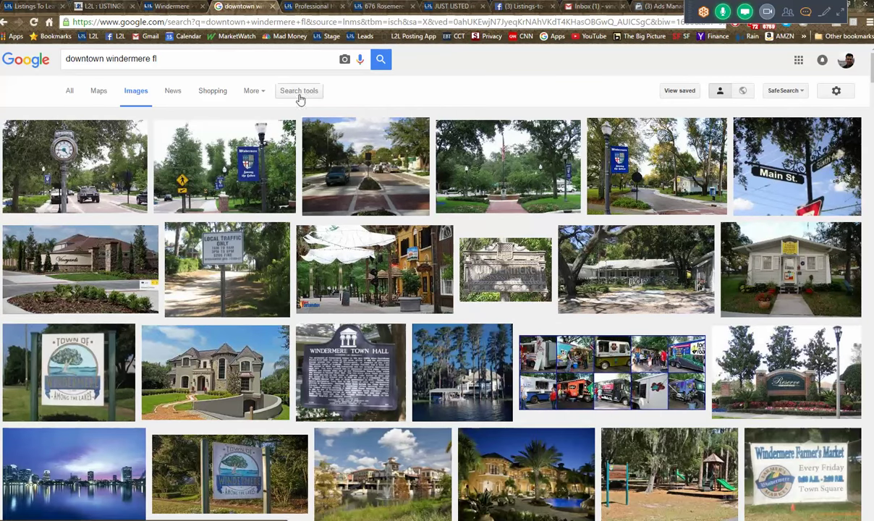
Step: Filter the image results to larger than 4 MP and labeled for reuse
{"action": "left_click", "coordinate": [302, 95]}
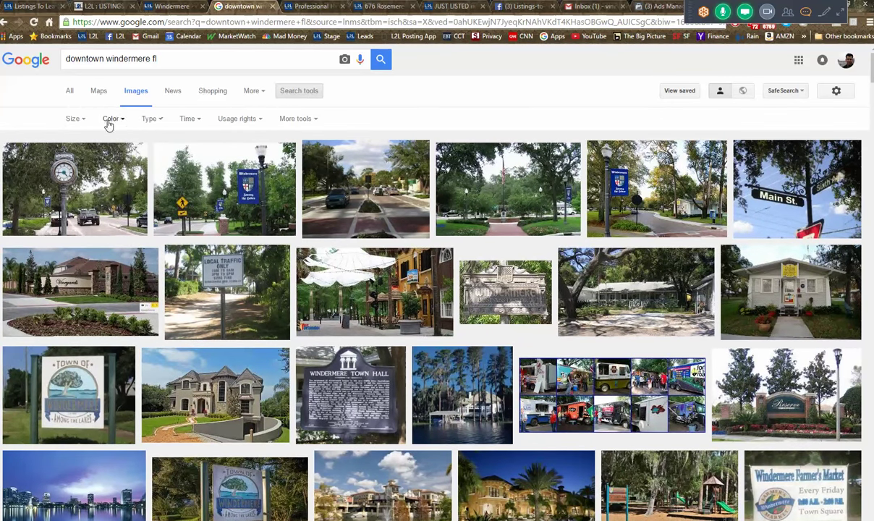
{"action": "left_click", "coordinate": [74, 120]}
{"action": "mouse_move", "coordinate": [93, 196]}
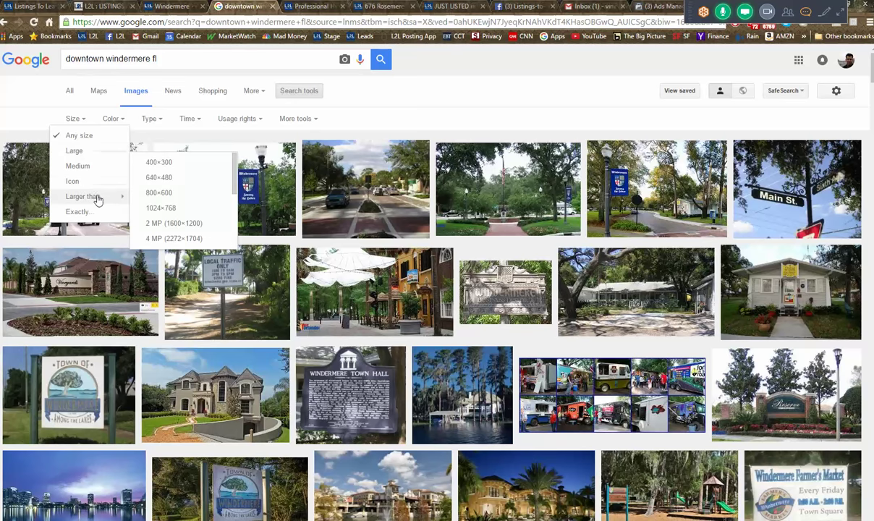
{"action": "left_click", "coordinate": [167, 241]}
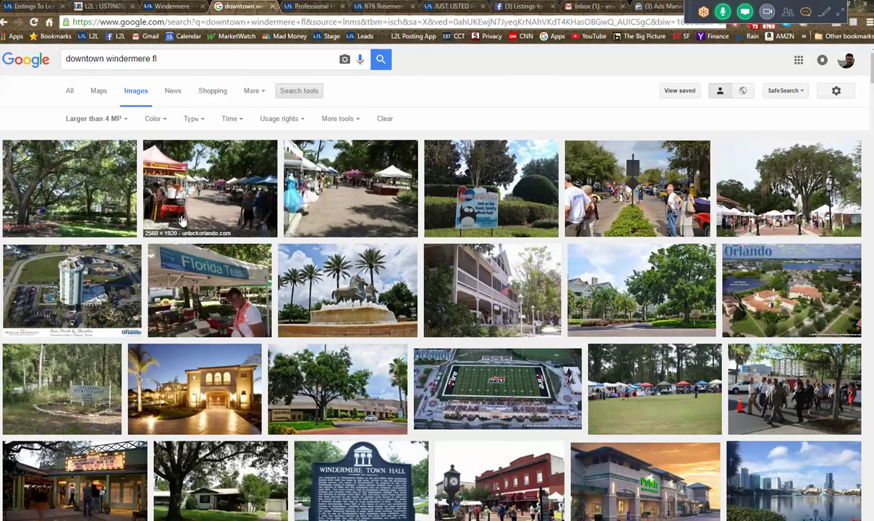
{"action": "left_click", "coordinate": [284, 120]}
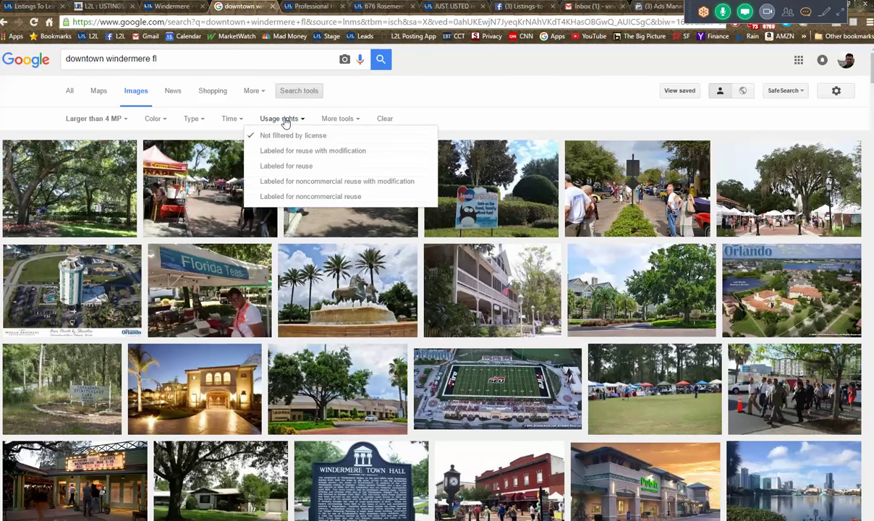
{"action": "left_click", "coordinate": [300, 168]}
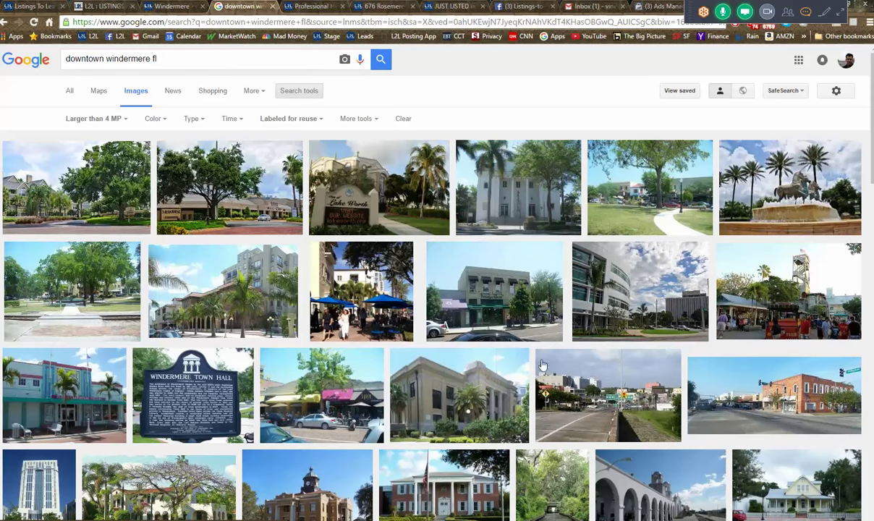
Step: Open the full-size MetroWest_Village_fountain.jpg in its own tab for saving
{"action": "left_click", "coordinate": [811, 199]}
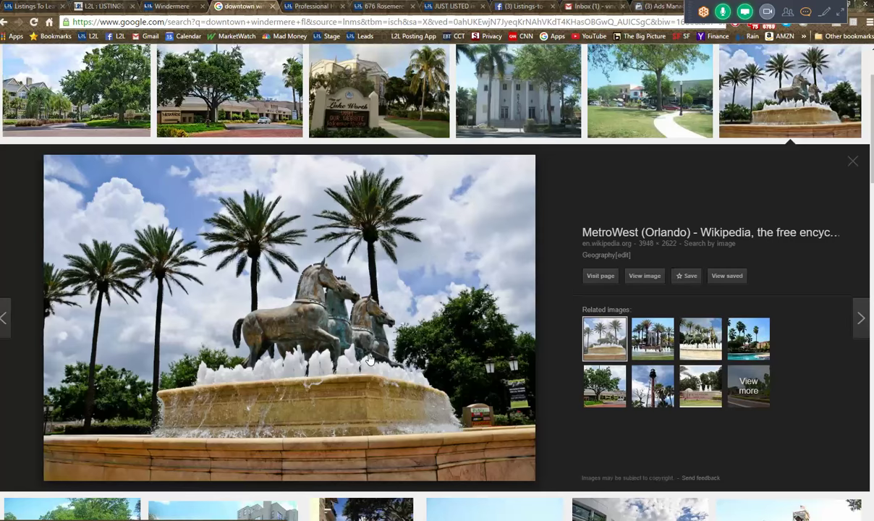
{"action": "left_click", "coordinate": [645, 278]}
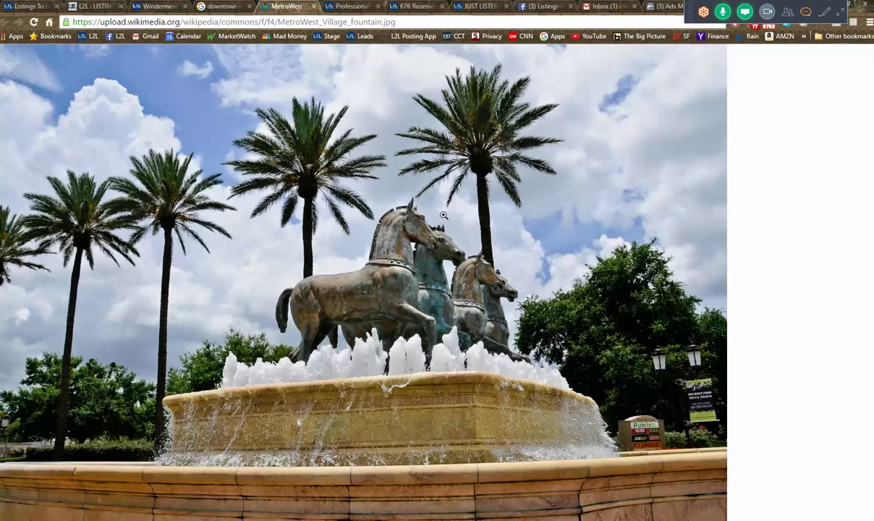
{"action": "right_click", "coordinate": [444, 215]}
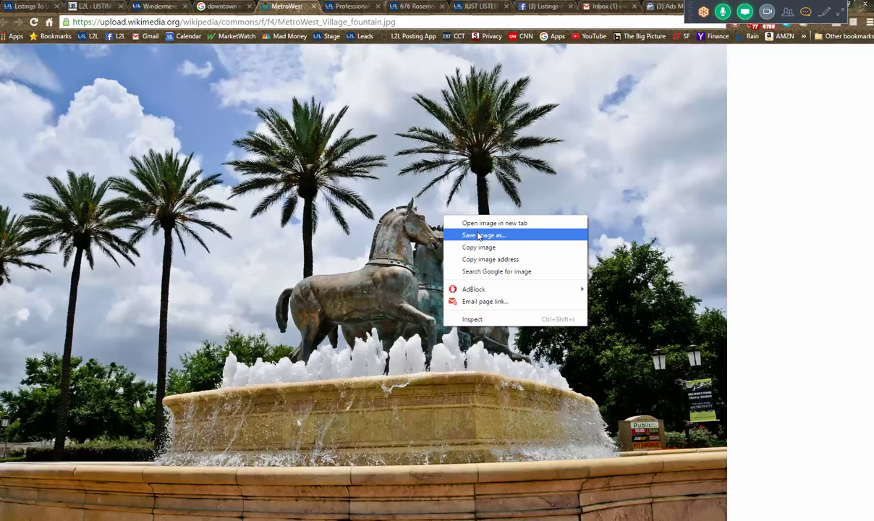
{"action": "left_click", "coordinate": [132, 8]}
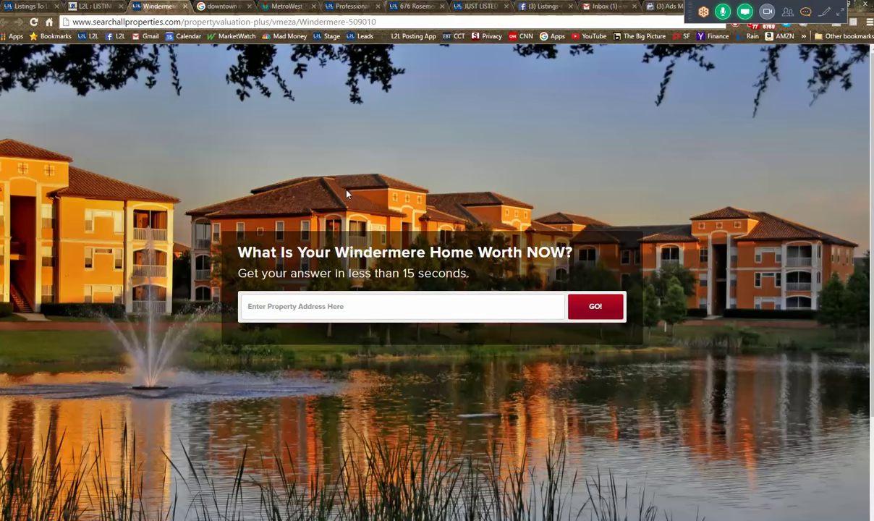
{"action": "left_click", "coordinate": [105, 8]}
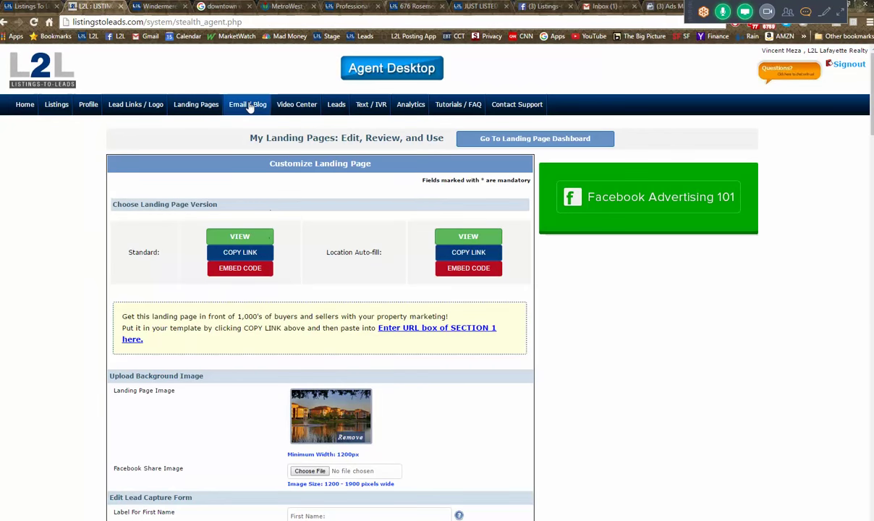
{"action": "left_click", "coordinate": [196, 107]}
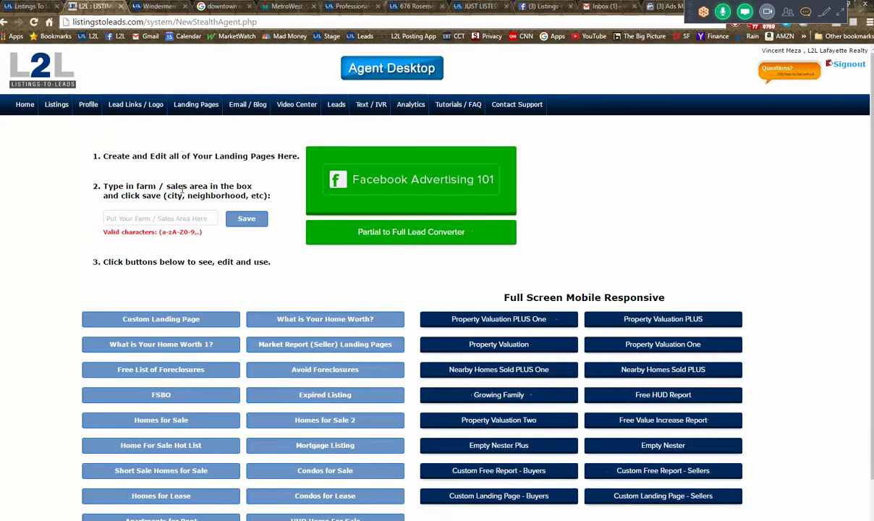
{"action": "left_click", "coordinate": [172, 219]}
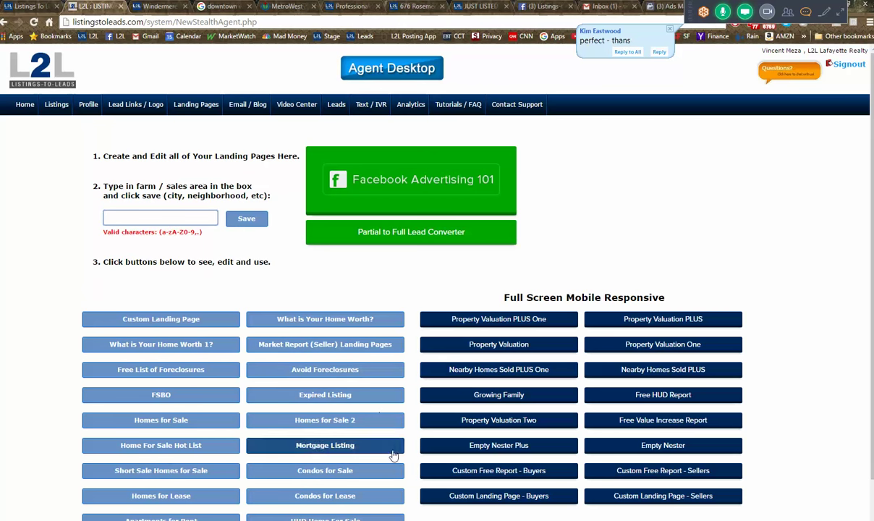
{"action": "mouse_move", "coordinate": [655, 324]}
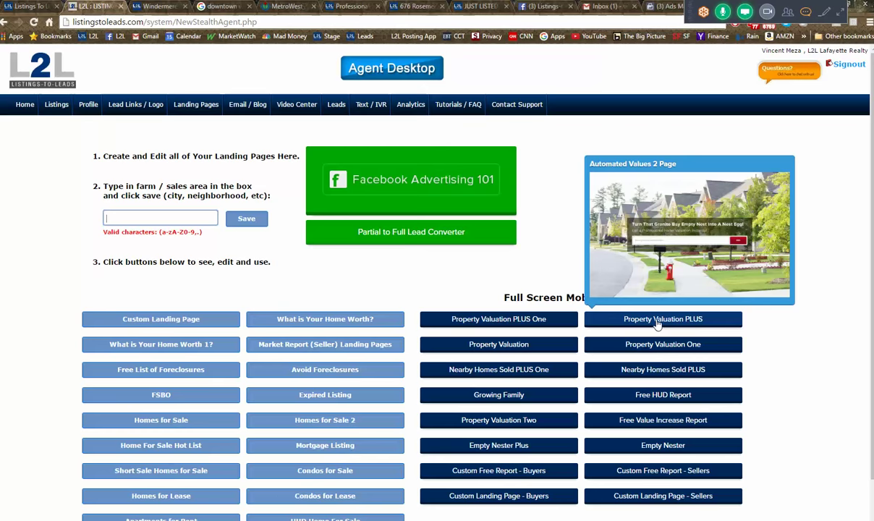
{"action": "left_click", "coordinate": [156, 6]}
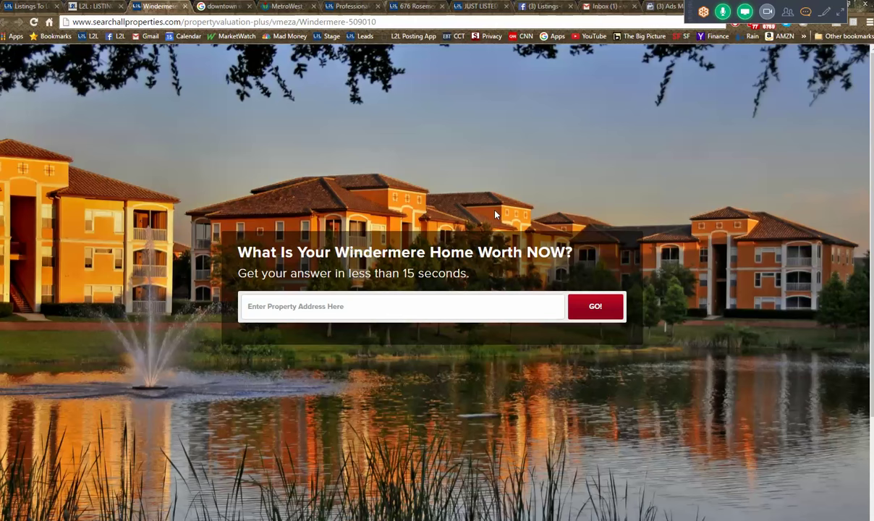
Step: Enter a Lafayette, CA test property address and submit it for valuation
{"action": "left_click", "coordinate": [457, 309]}
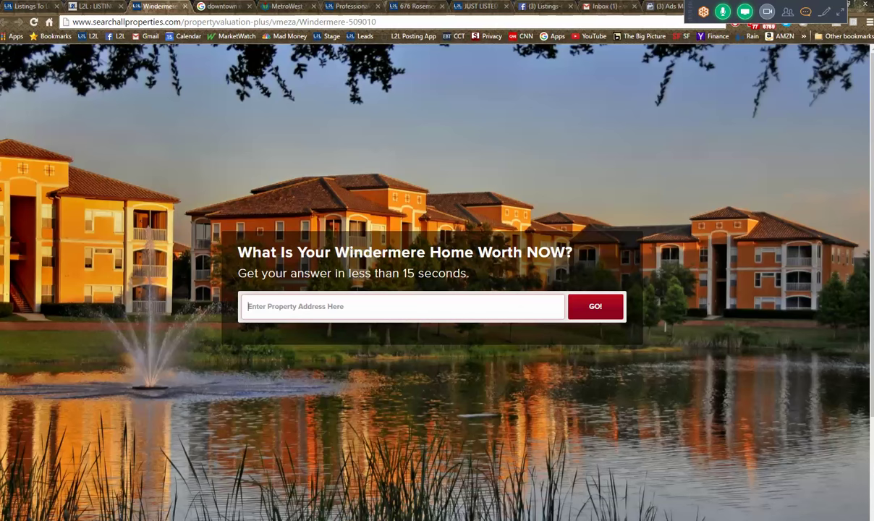
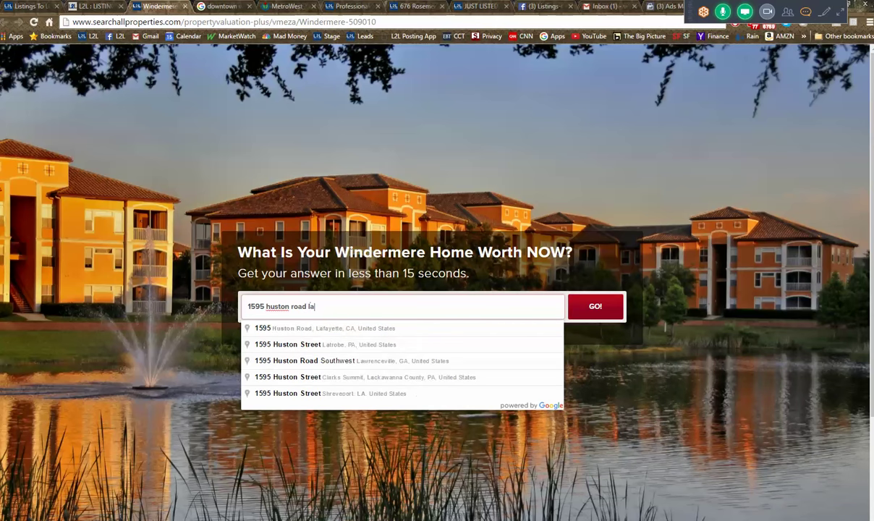
{"action": "key", "text": "Down"}
{"action": "key", "text": "Return"}
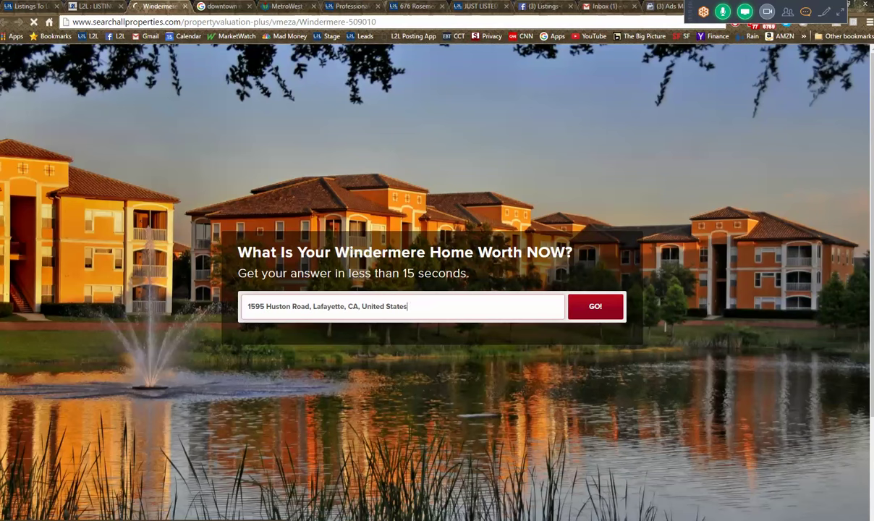
{"action": "left_click", "coordinate": [616, 311]}
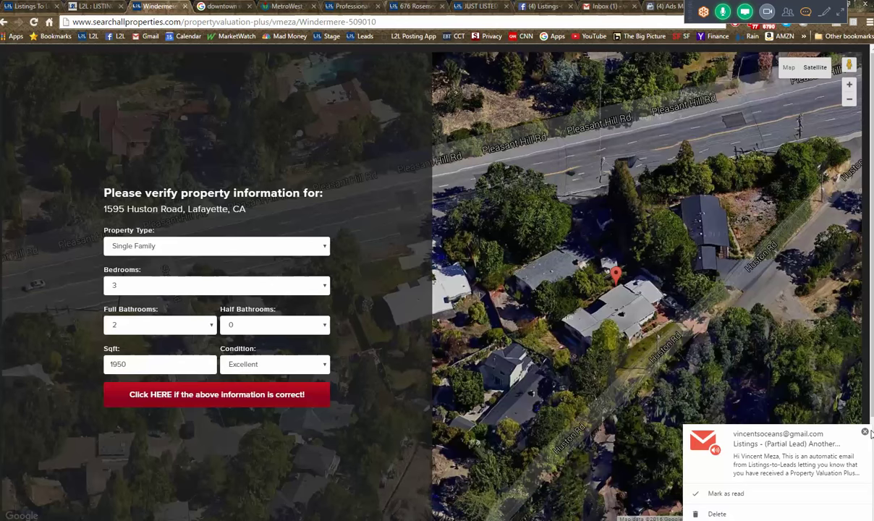
Step: Confirm the single-family, 3-bed, 2-bath, 1950 sqft property details are correct
{"action": "left_click", "coordinate": [865, 433]}
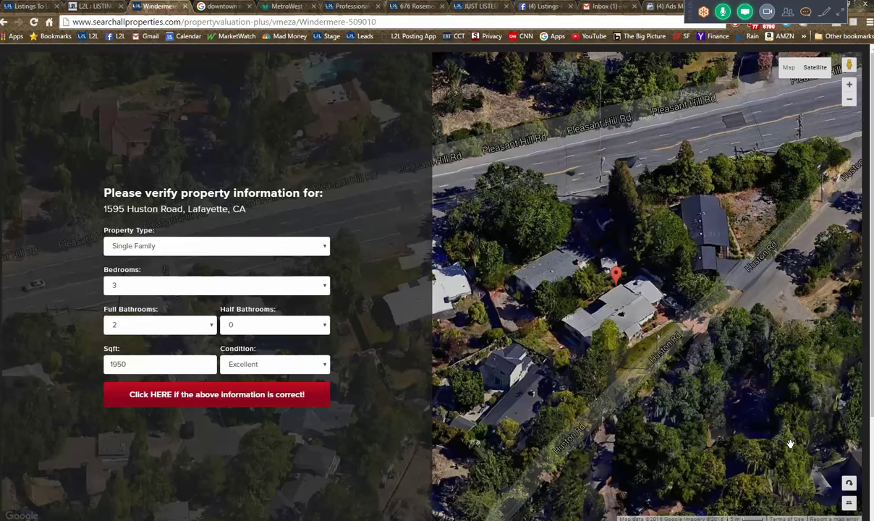
{"action": "left_click", "coordinate": [257, 401]}
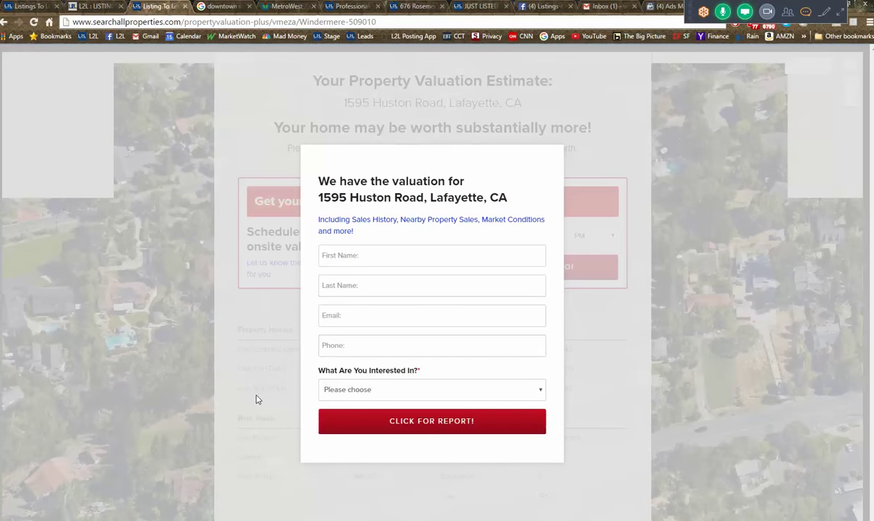
Step: Autofill the contact details, choose 'I am thinking about selling', and submit for the report
{"action": "left_click", "coordinate": [422, 264]}
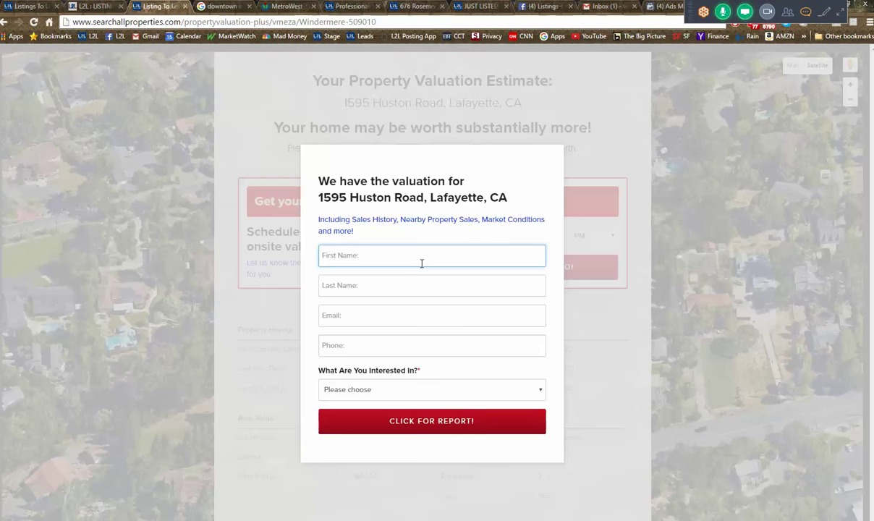
{"action": "type", "text": "V"}
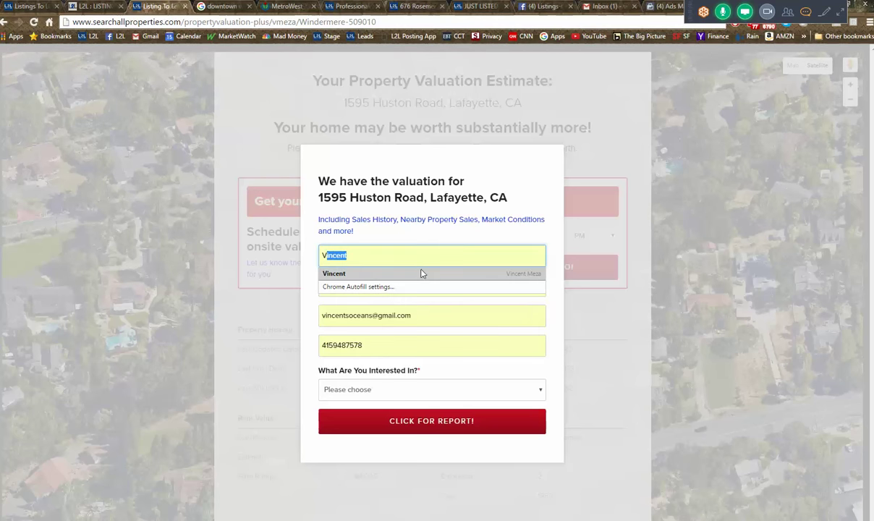
{"action": "left_click", "coordinate": [422, 274]}
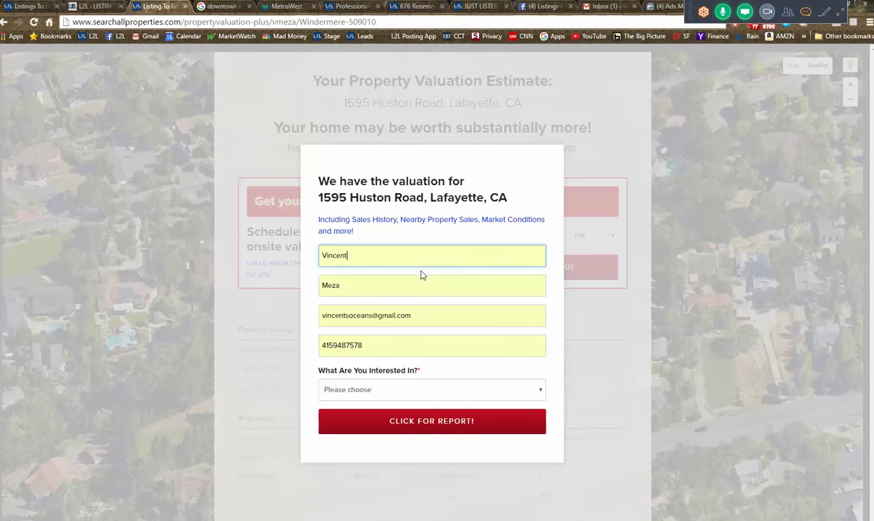
{"action": "left_click", "coordinate": [438, 390]}
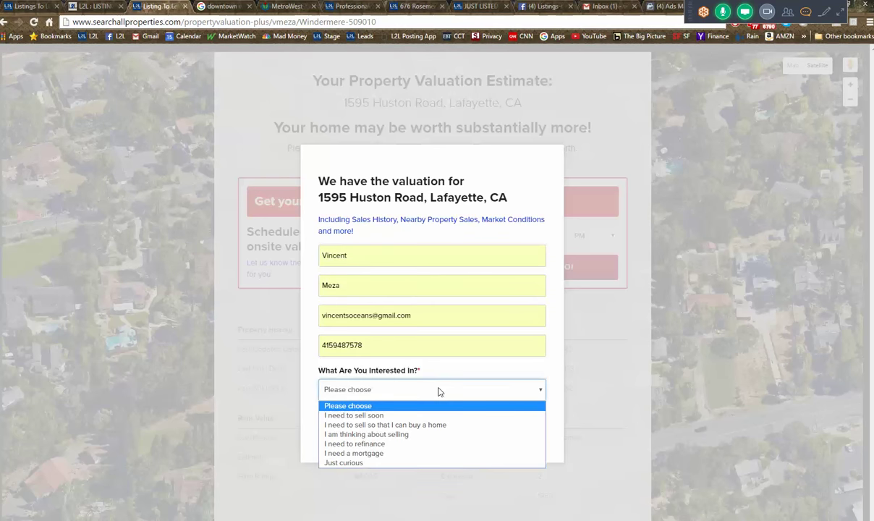
{"action": "left_click", "coordinate": [414, 434]}
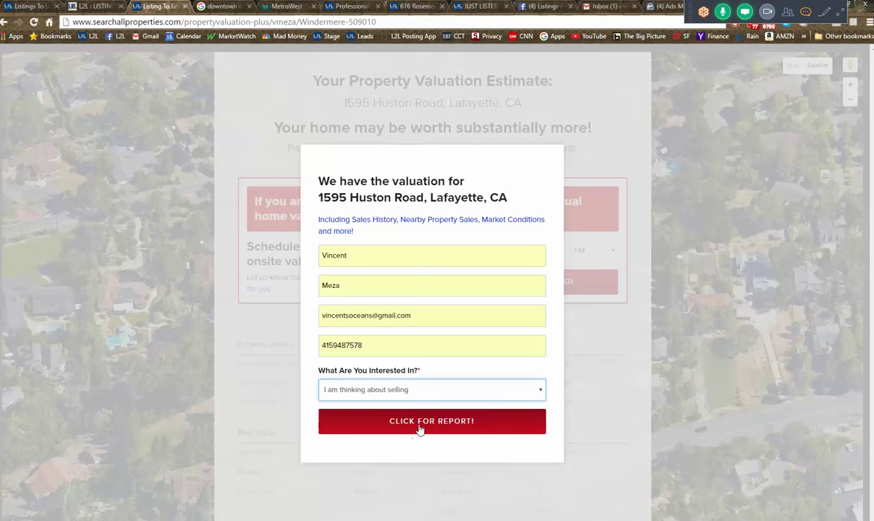
{"action": "left_click", "coordinate": [423, 428]}
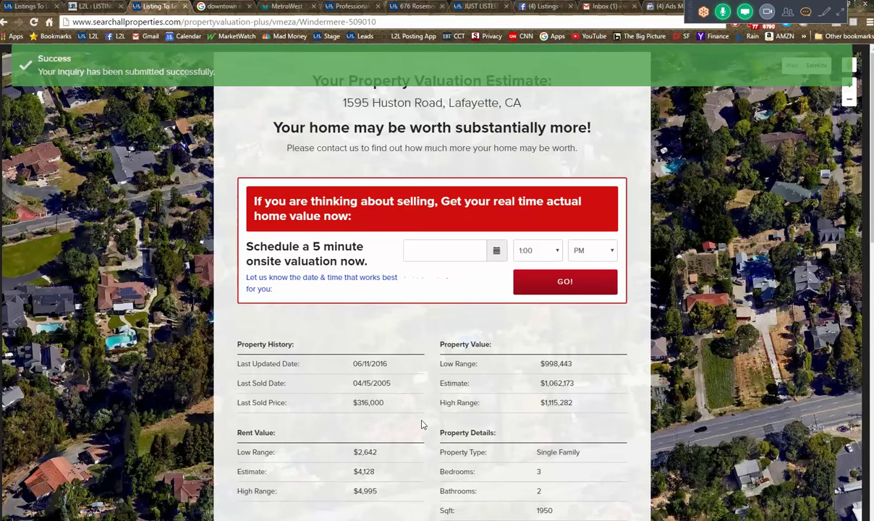
Step: Scroll through the valuation report to the nearby sales, then go back to the L2L landing-page list
{"action": "scroll", "coordinate": [441, 421], "scroll_direction": "down", "scroll_amount": 1}
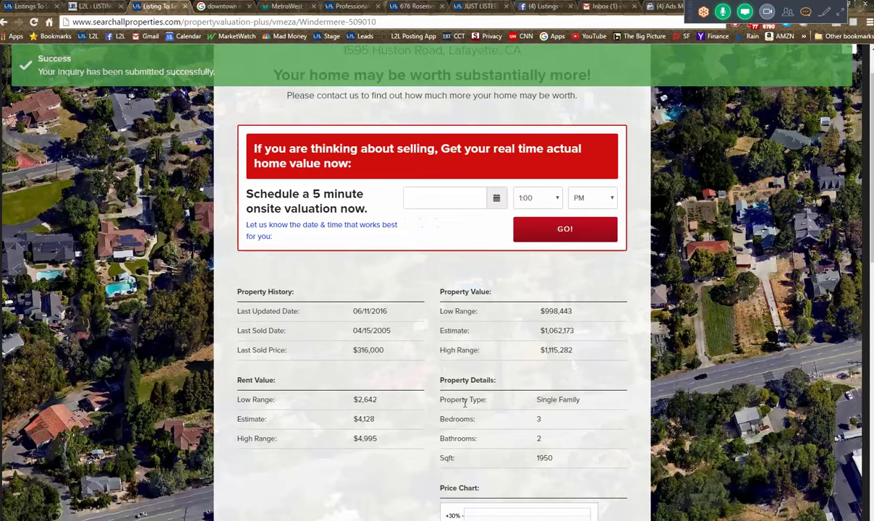
{"action": "scroll", "coordinate": [521, 378], "scroll_direction": "down", "scroll_amount": 2}
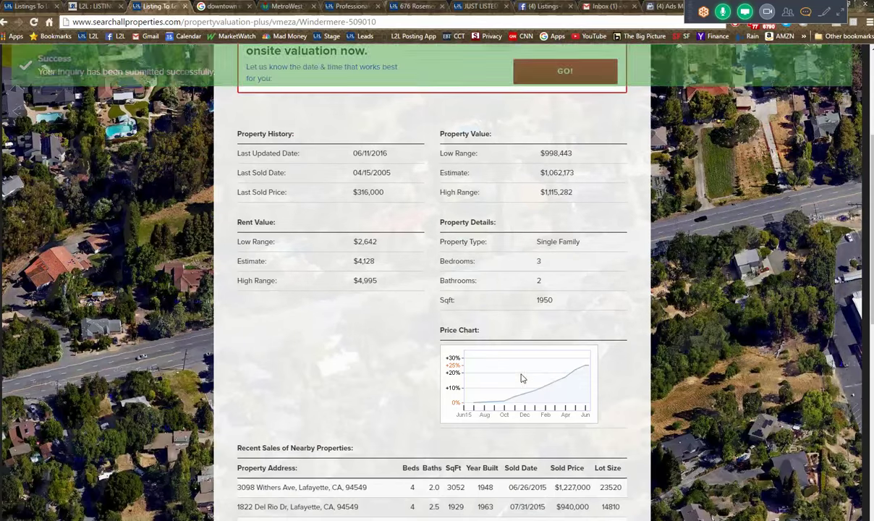
{"action": "scroll", "coordinate": [396, 400], "scroll_direction": "down", "scroll_amount": 2}
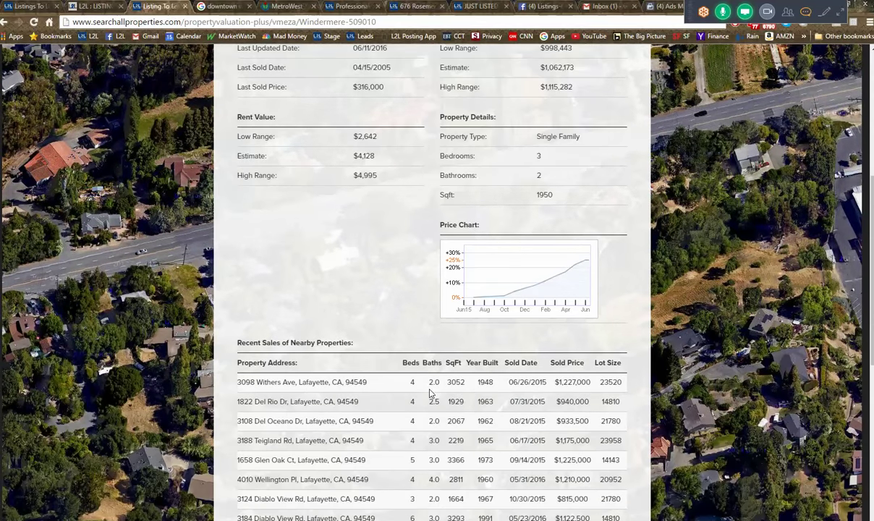
{"action": "scroll", "coordinate": [430, 394], "scroll_direction": "down", "scroll_amount": 3}
{"action": "scroll", "coordinate": [474, 416], "scroll_direction": "down", "scroll_amount": 3}
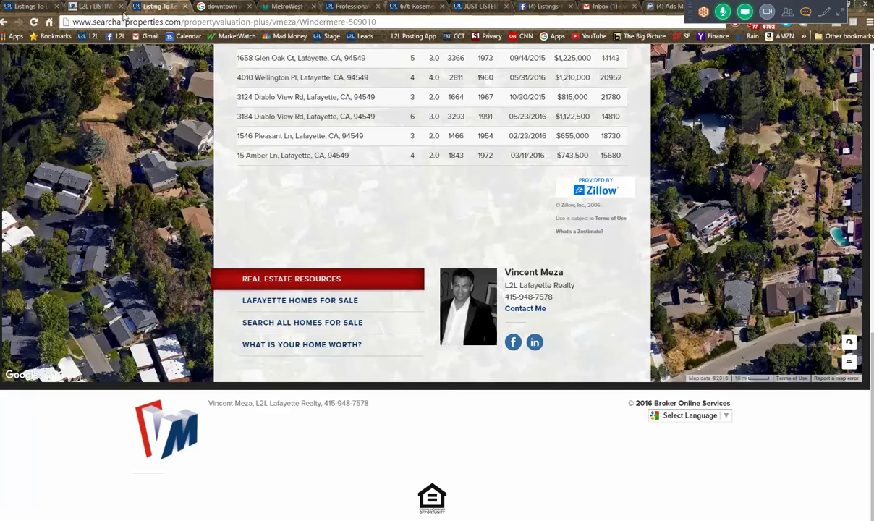
{"action": "left_click", "coordinate": [129, 8]}
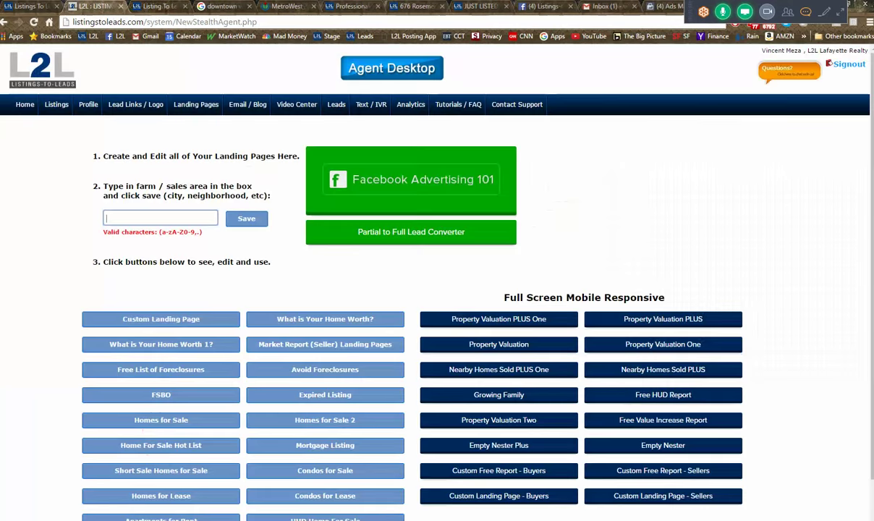
Step: Open the last Windermere landing page's editor and preview its location auto-fill version in a new tab
{"action": "left_click", "coordinate": [618, 324]}
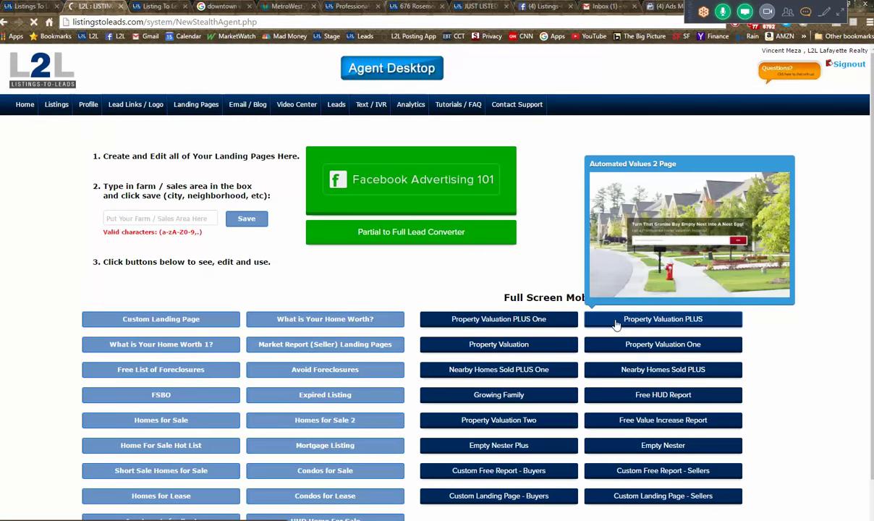
{"action": "scroll", "coordinate": [478, 390], "scroll_direction": "down", "scroll_amount": 12}
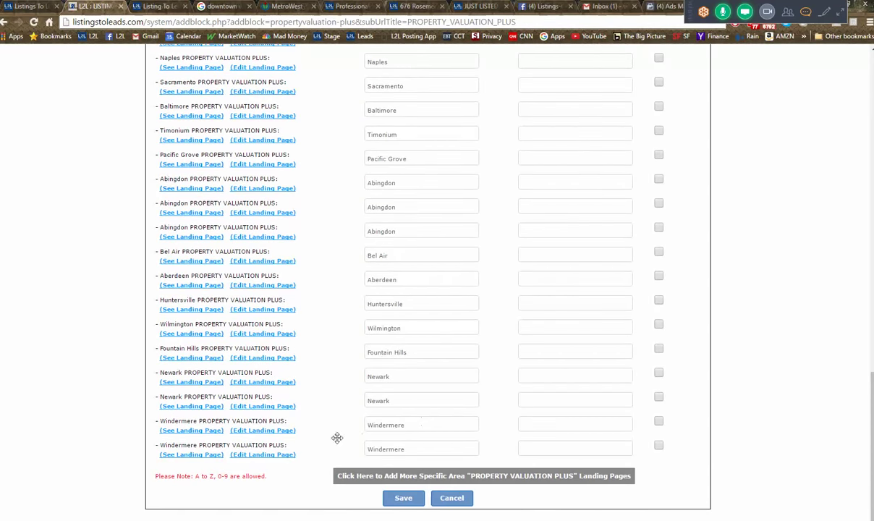
{"action": "left_click", "coordinate": [259, 431]}
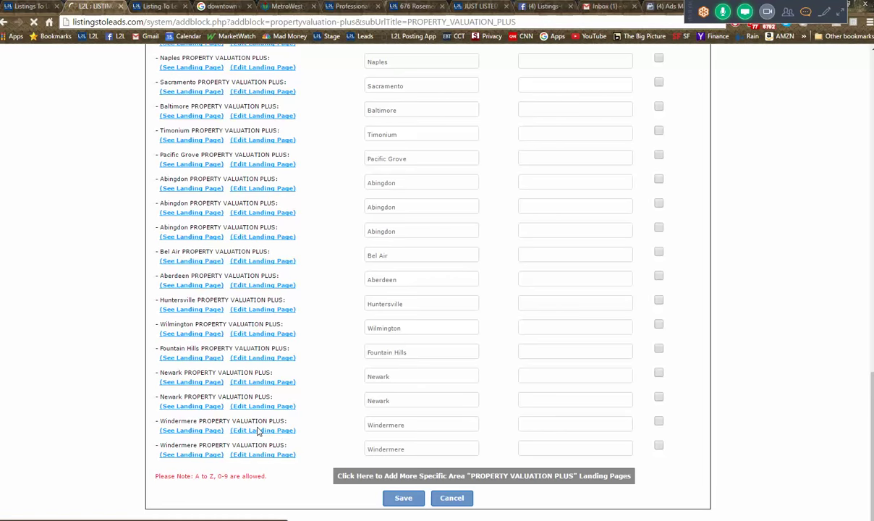
{"action": "scroll", "coordinate": [385, 407], "scroll_direction": "down", "scroll_amount": 7}
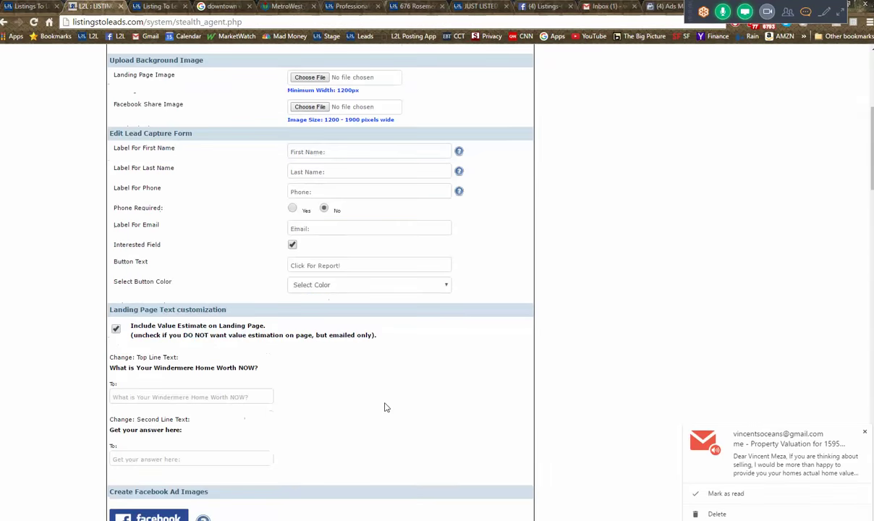
{"action": "scroll", "coordinate": [385, 408], "scroll_direction": "up", "scroll_amount": 4}
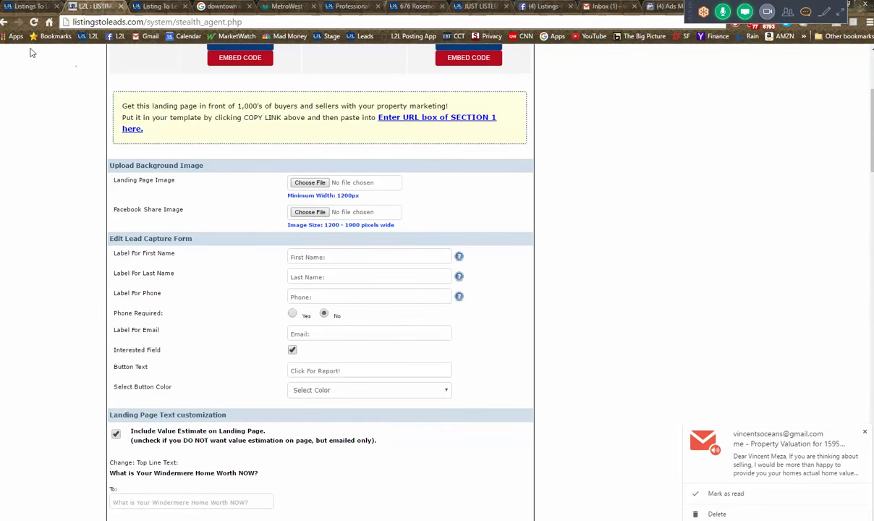
{"action": "left_click", "coordinate": [5, 22]}
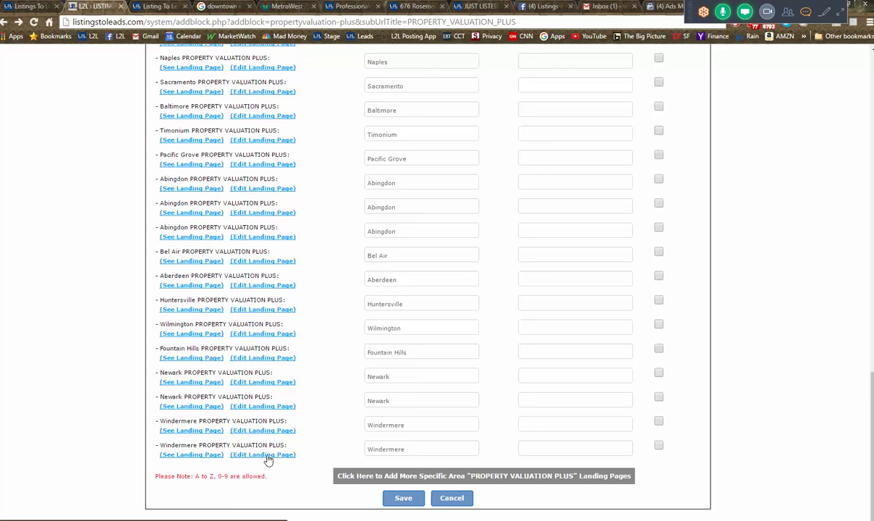
{"action": "left_click", "coordinate": [266, 457]}
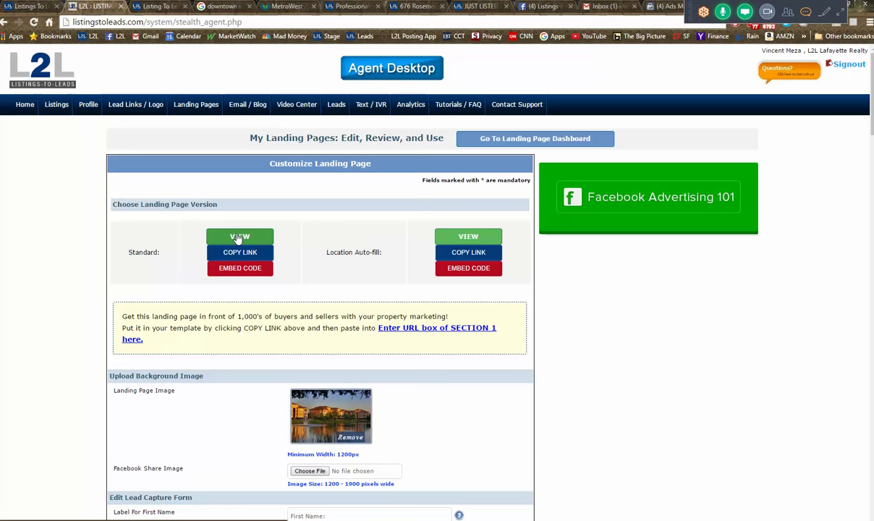
{"action": "left_click", "coordinate": [469, 236]}
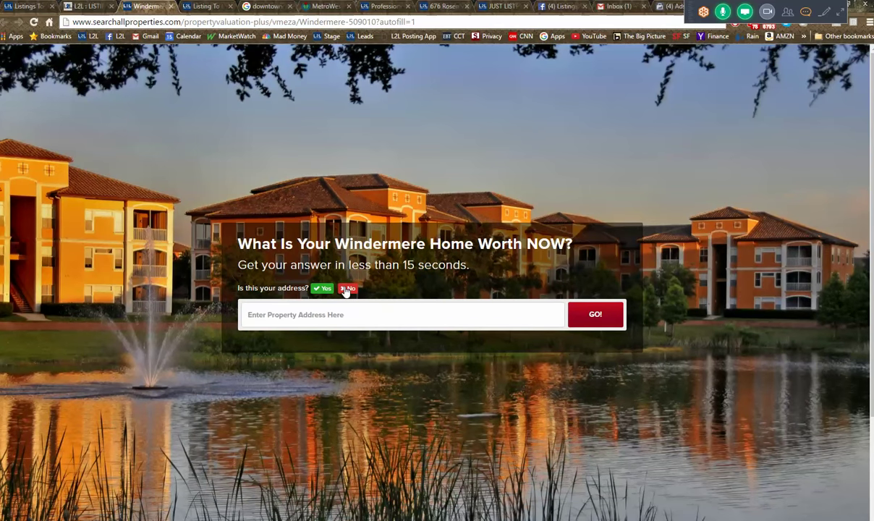
Step: Decline the address prompt, close the Lafayette and auto-fill Windermere tabs, then preview the standard page
{"action": "left_click", "coordinate": [347, 290]}
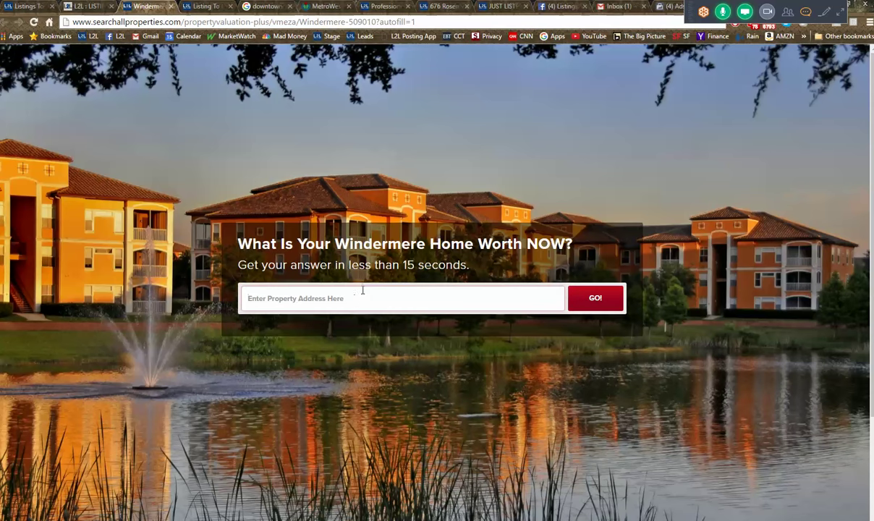
{"action": "left_click", "coordinate": [366, 296]}
{"action": "left_click", "coordinate": [223, 8]}
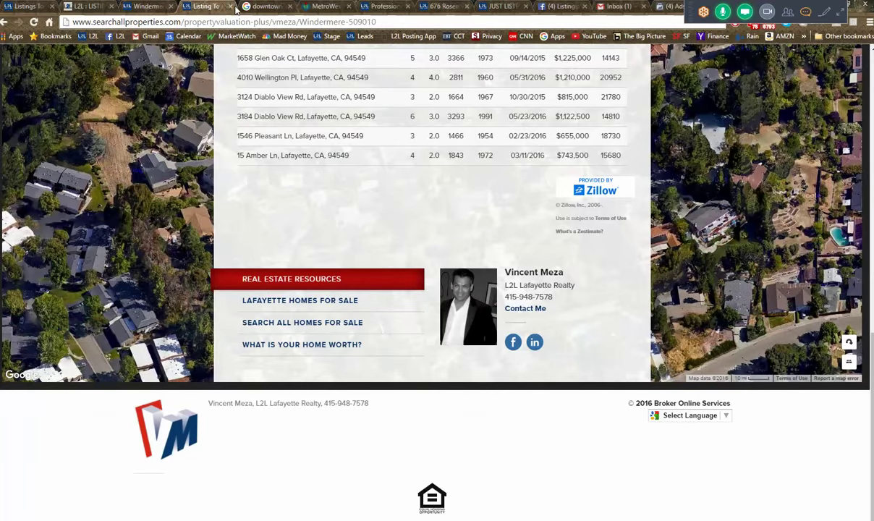
{"action": "left_click", "coordinate": [230, 6]}
{"action": "left_click", "coordinate": [147, 6]}
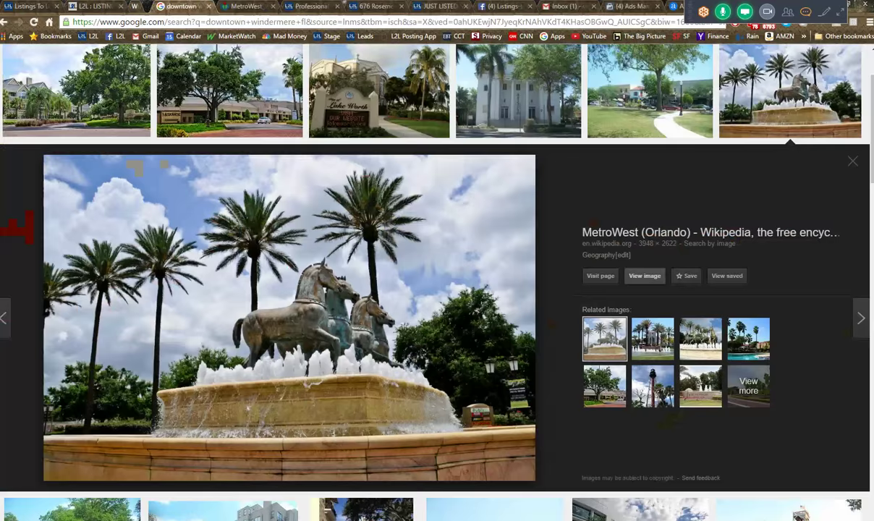
{"action": "left_click", "coordinate": [184, 7]}
{"action": "left_click", "coordinate": [102, 6]}
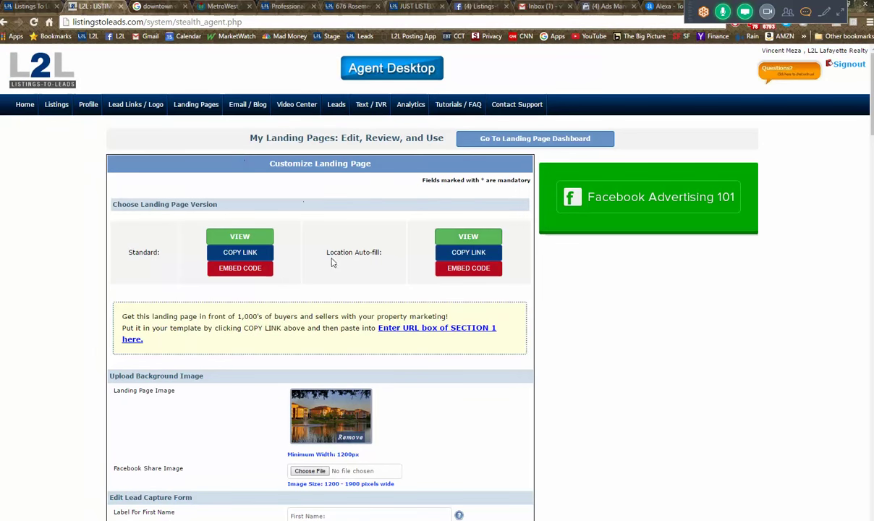
{"action": "left_click", "coordinate": [242, 239]}
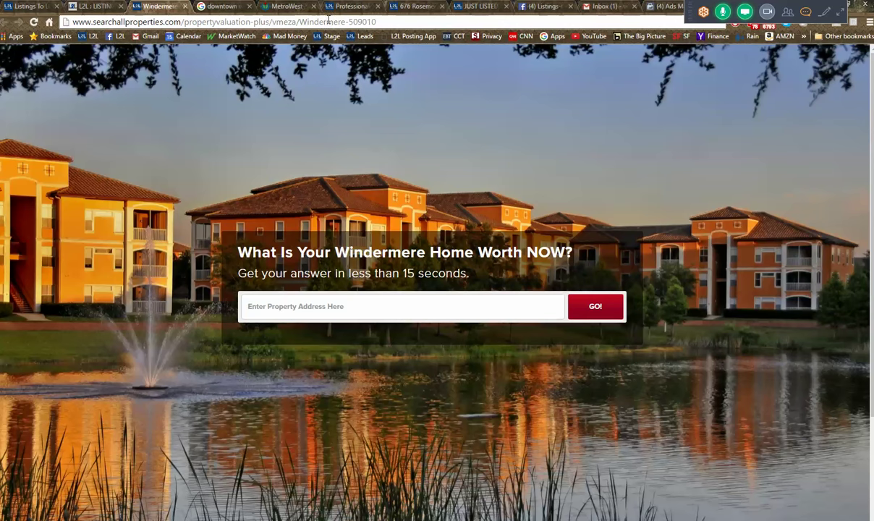
Step: Copy the Windermere landing page's web address from the address bar
{"action": "left_click", "coordinate": [355, 22]}
{"action": "right_click", "coordinate": [351, 22]}
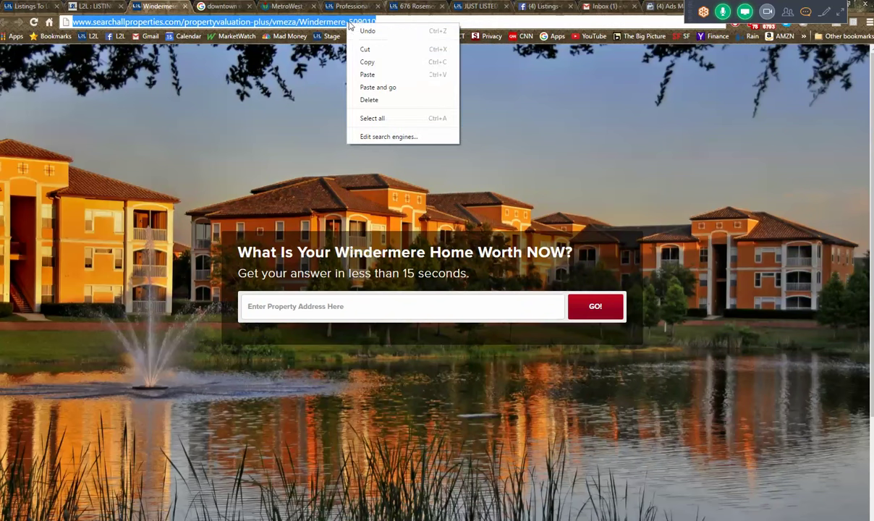
{"action": "left_click", "coordinate": [362, 64]}
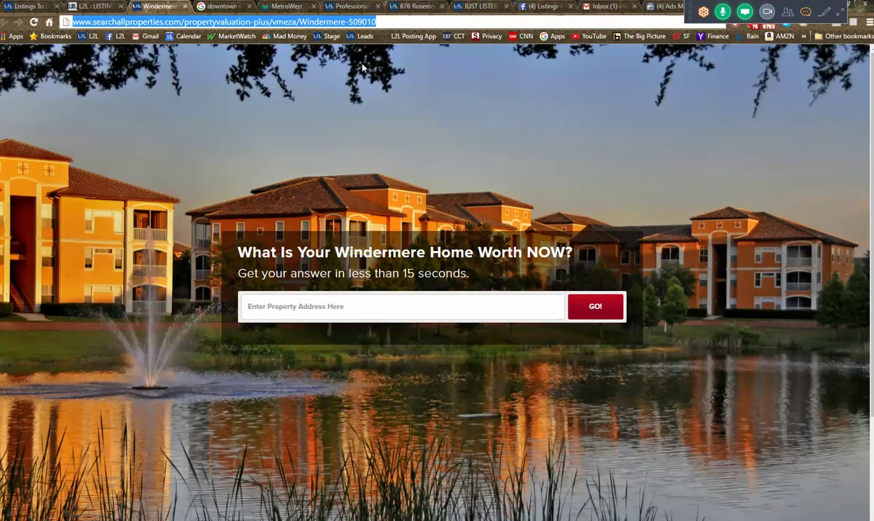
Step: Start creating a new ad from the Listings-to-Leads Facebook page's account menu
{"action": "left_click", "coordinate": [548, 7]}
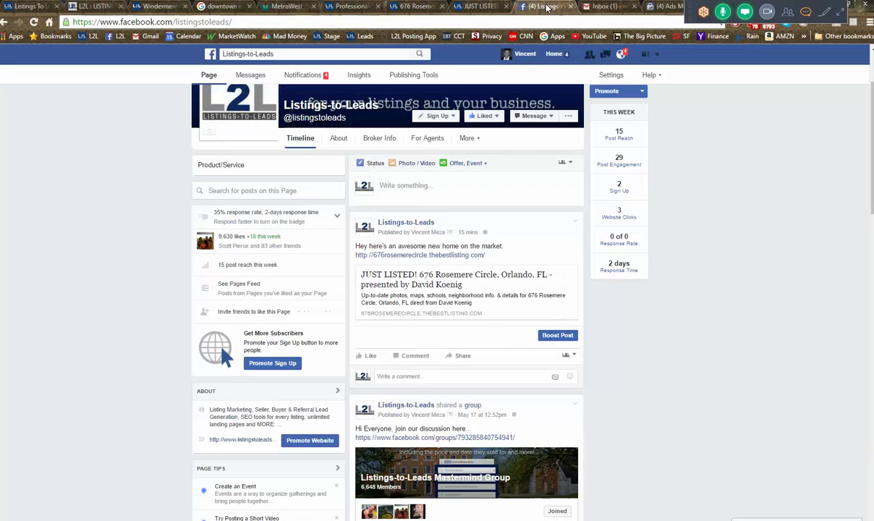
{"action": "left_click", "coordinate": [657, 55]}
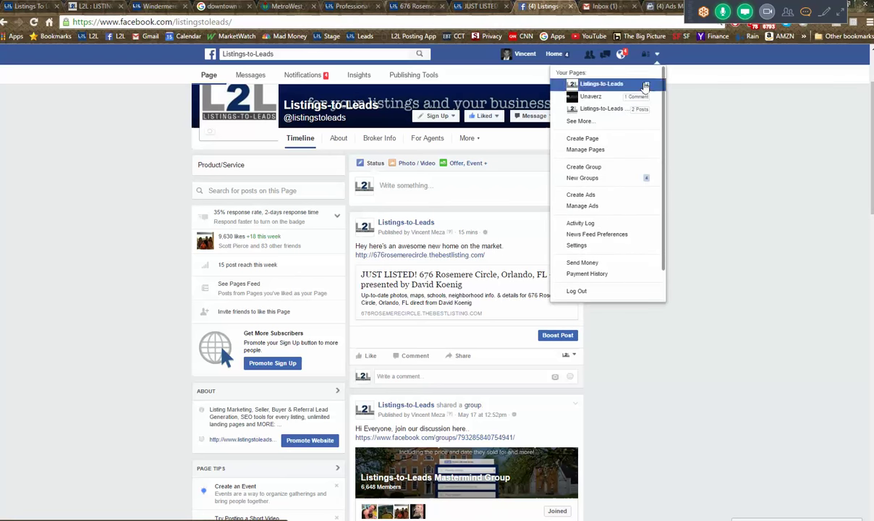
{"action": "left_click", "coordinate": [598, 197]}
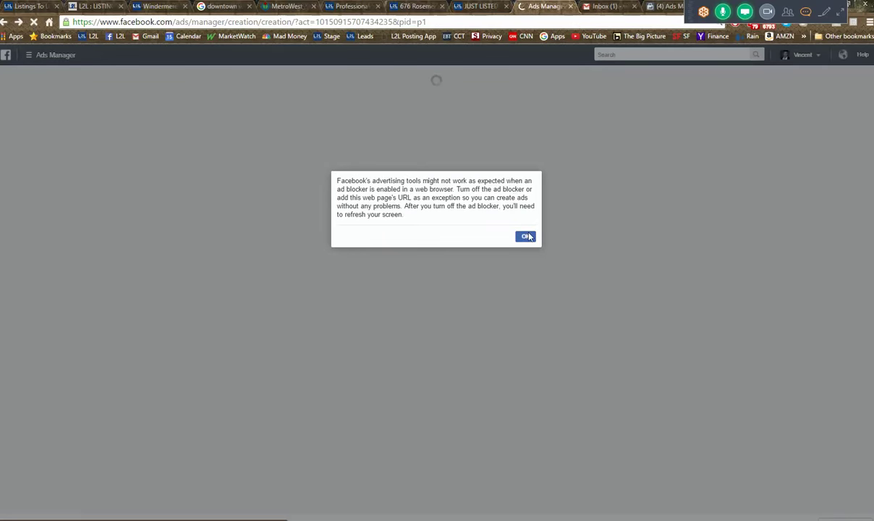
Step: Dismiss the ad-blocker warning and email notification, and choose the Send people to your website objective
{"action": "left_click", "coordinate": [526, 237]}
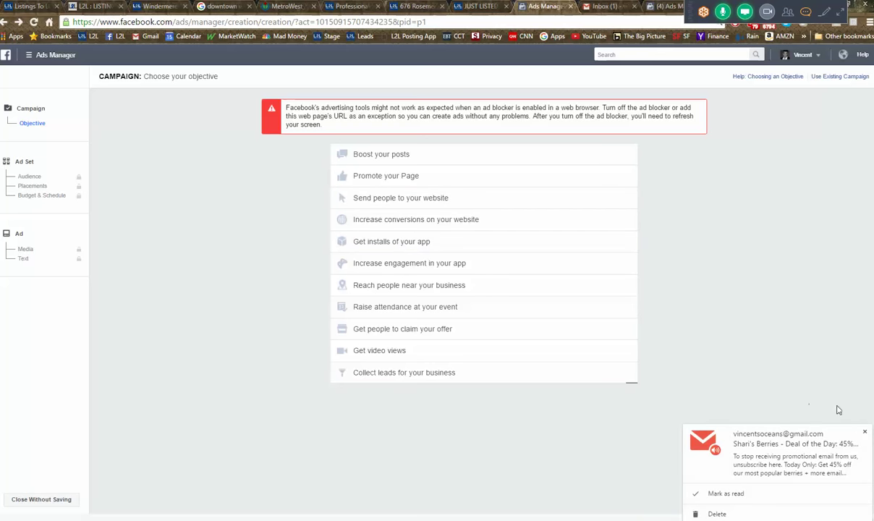
{"action": "left_click", "coordinate": [864, 432]}
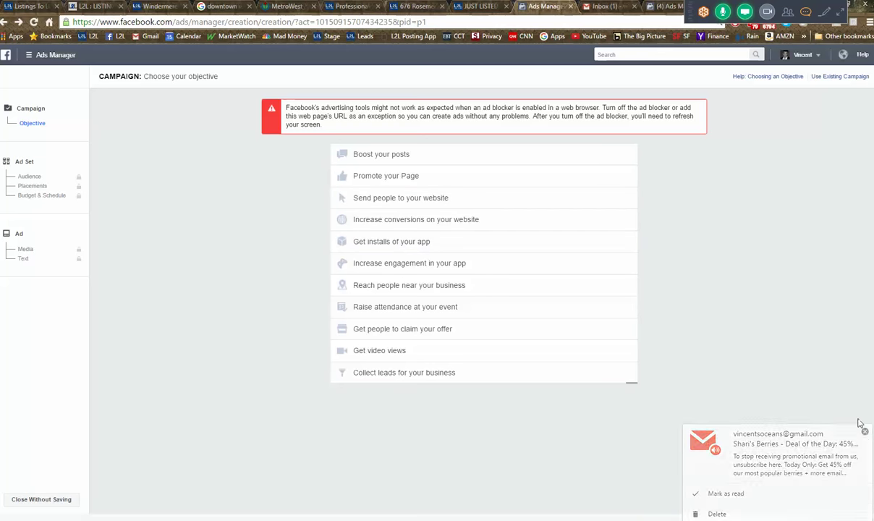
{"action": "left_click", "coordinate": [403, 205]}
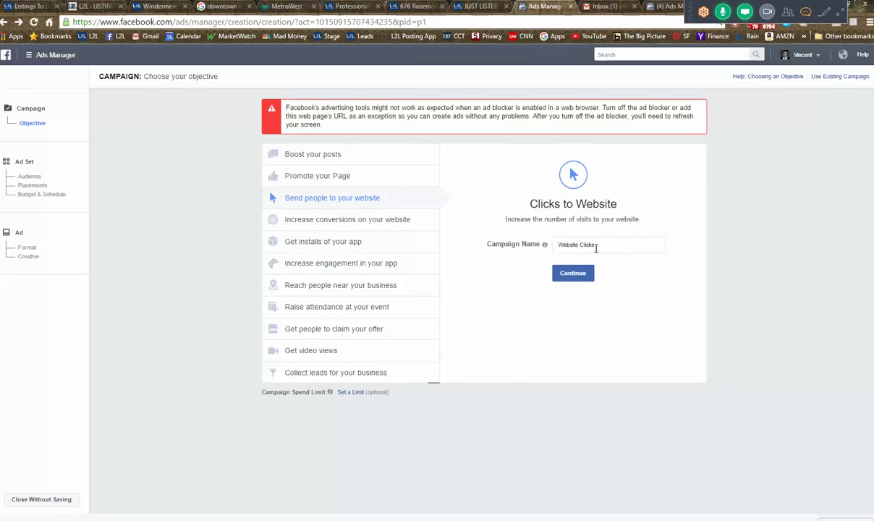
Step: Name the campaign 'Home Value Windermere June' and continue to the audience setup
{"action": "left_click", "coordinate": [595, 246]}
{"action": "left_click_drag", "start_coordinate": [617, 246], "coordinate": [495, 240]}
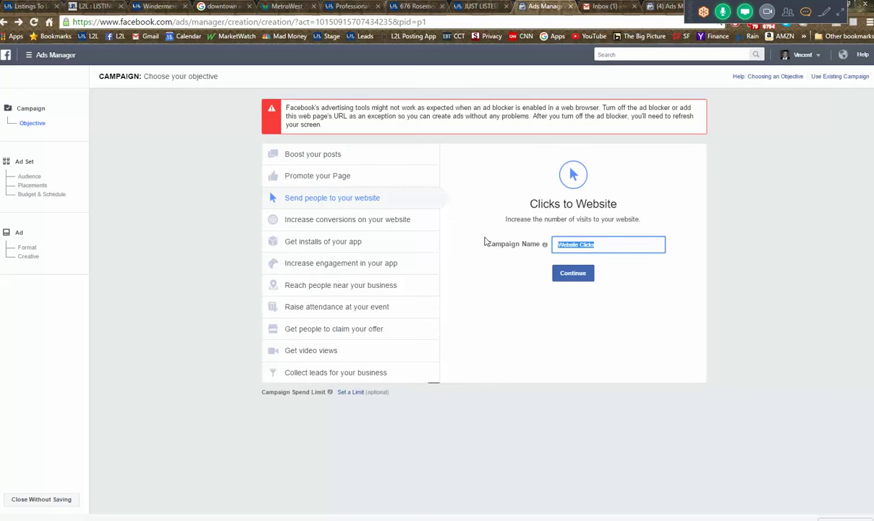
{"action": "type", "text": "Home Value"}
{"action": "key", "text": "BackSpace"}
{"action": "key", "text": "BackSpace"}
{"action": "type", "text": "Windermere June"}
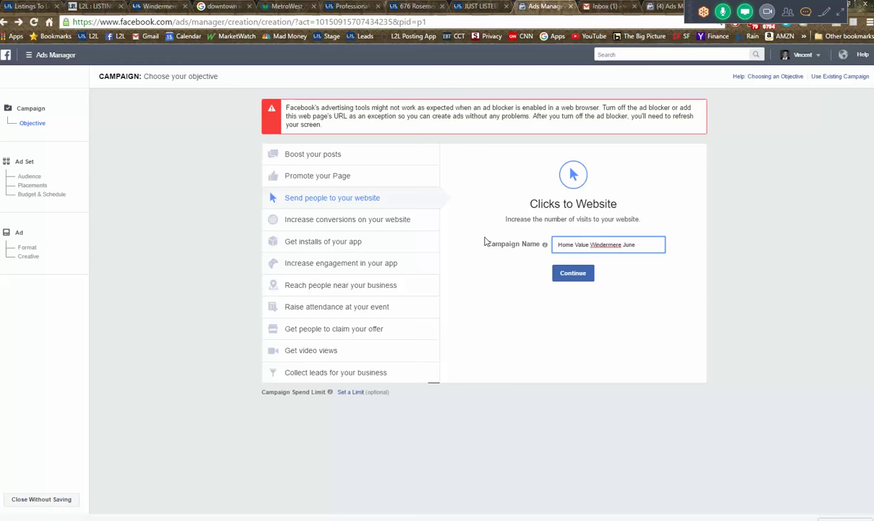
{"action": "left_click", "coordinate": [587, 278]}
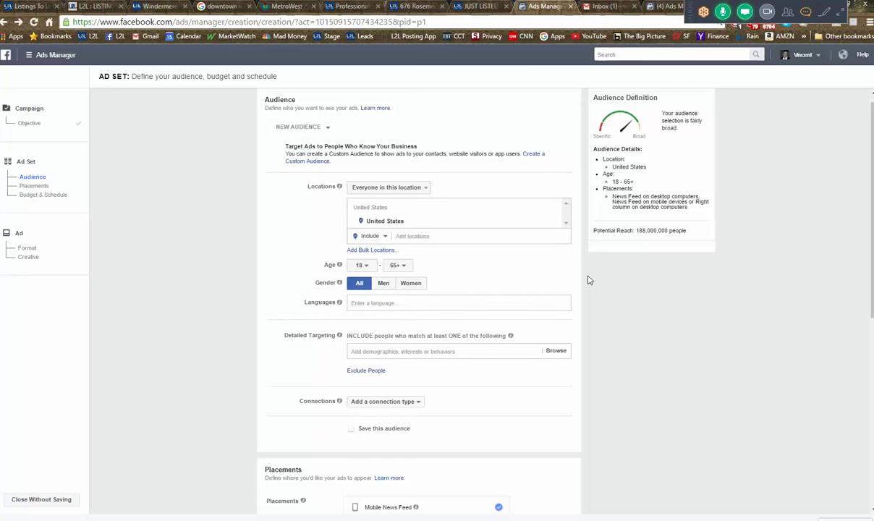
Step: Target the location Windermere, Florida, limited to the city only
{"action": "left_click", "coordinate": [467, 237]}
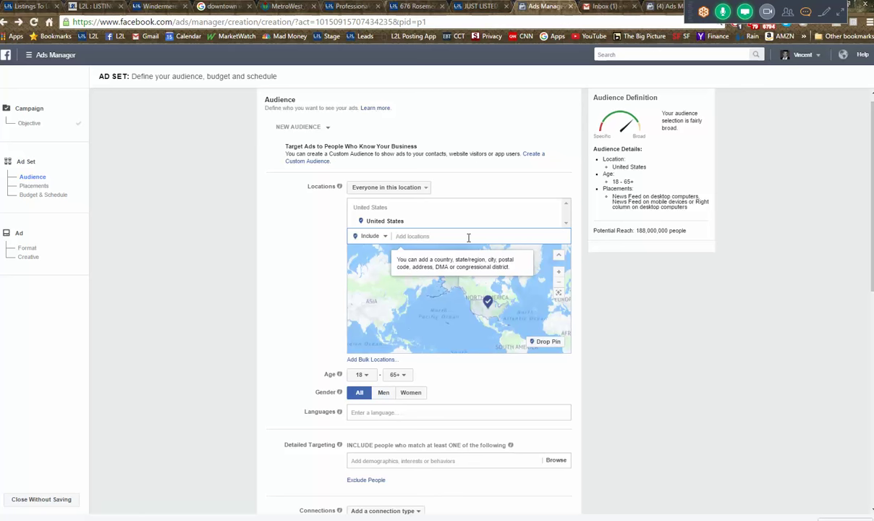
{"action": "type", "text": "winderm"}
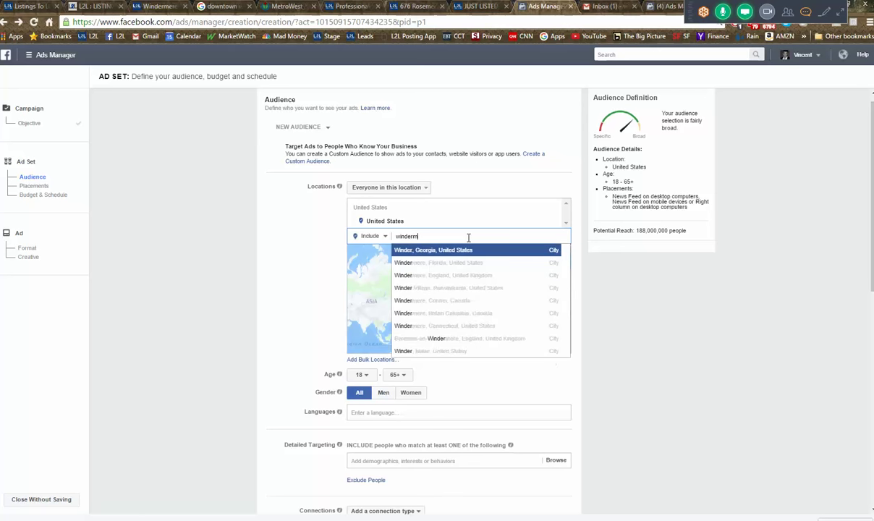
{"action": "type", "text": "ere"}
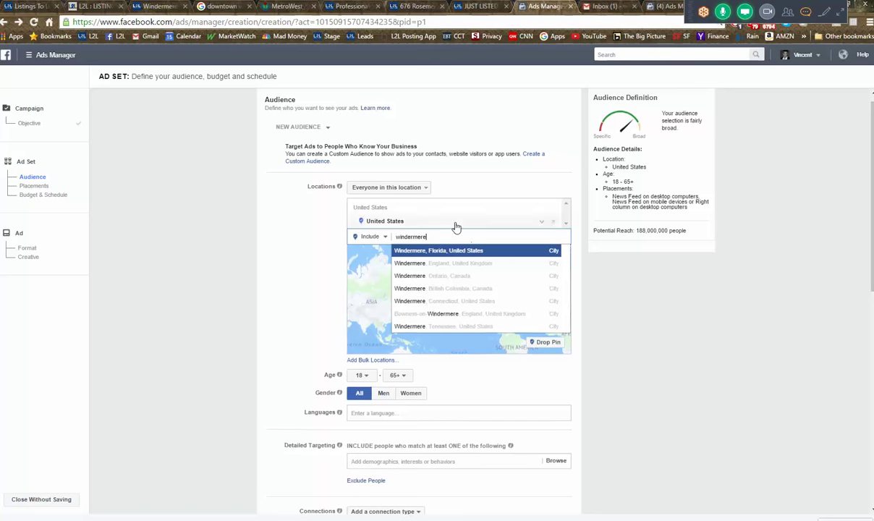
{"action": "left_click", "coordinate": [472, 250]}
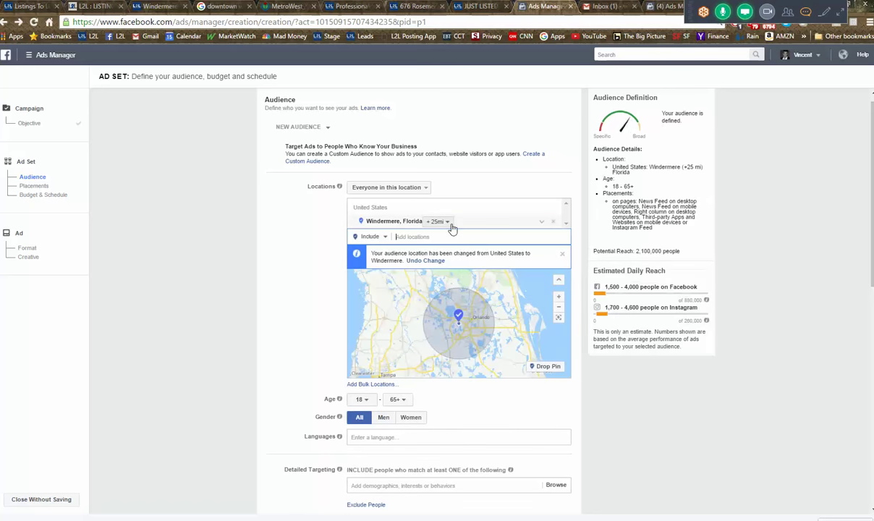
{"action": "left_click", "coordinate": [448, 224]}
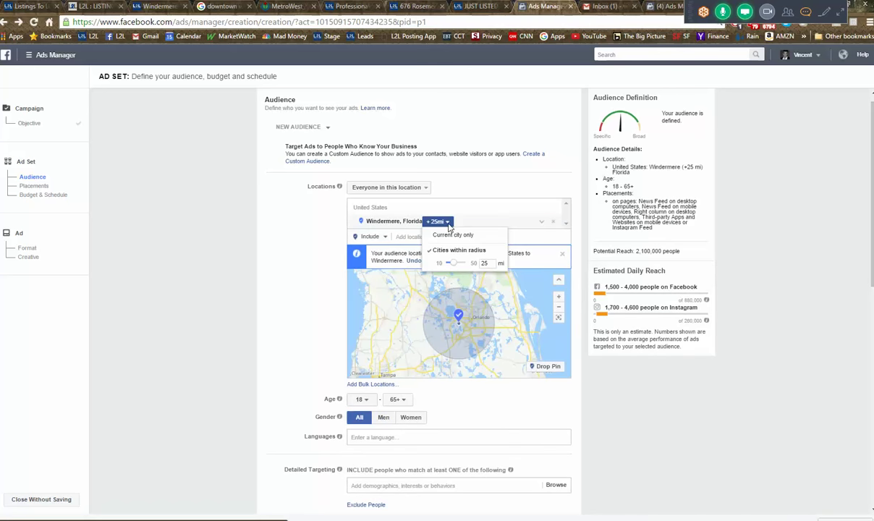
{"action": "left_click", "coordinate": [451, 233]}
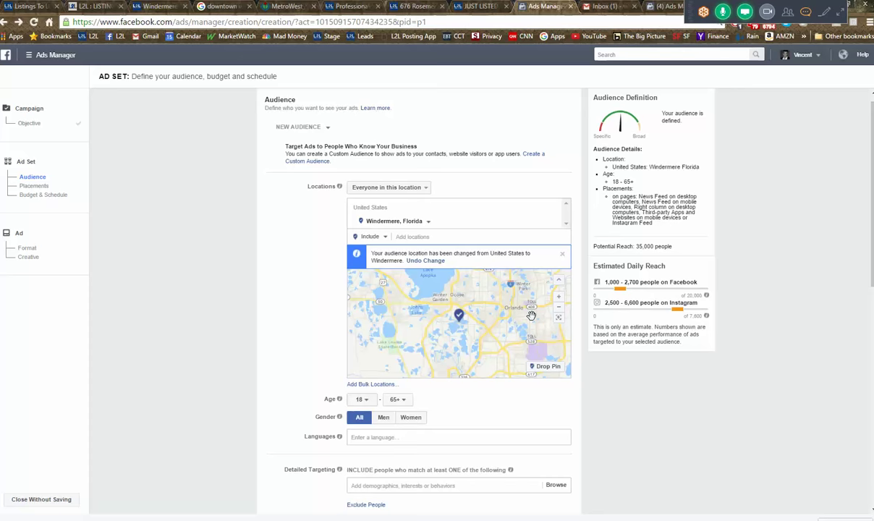
{"action": "scroll", "coordinate": [259, 304], "scroll_direction": "down", "scroll_amount": 1}
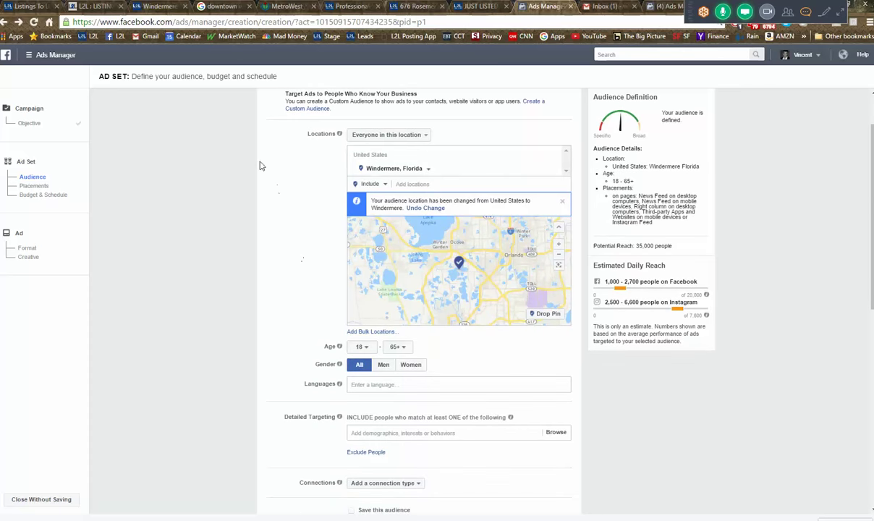
Step: Close the MetroWest tab and set the audience minimum age to 29
{"action": "left_click", "coordinate": [168, 6]}
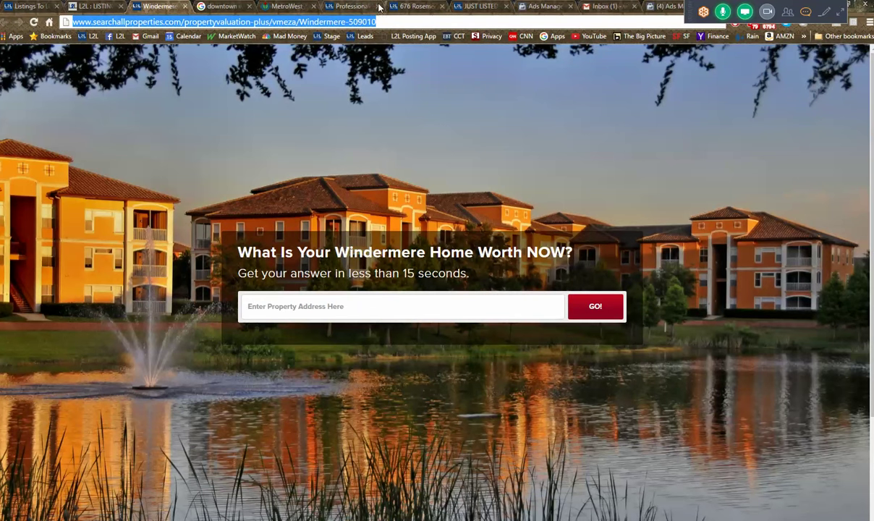
{"action": "left_click", "coordinate": [313, 6]}
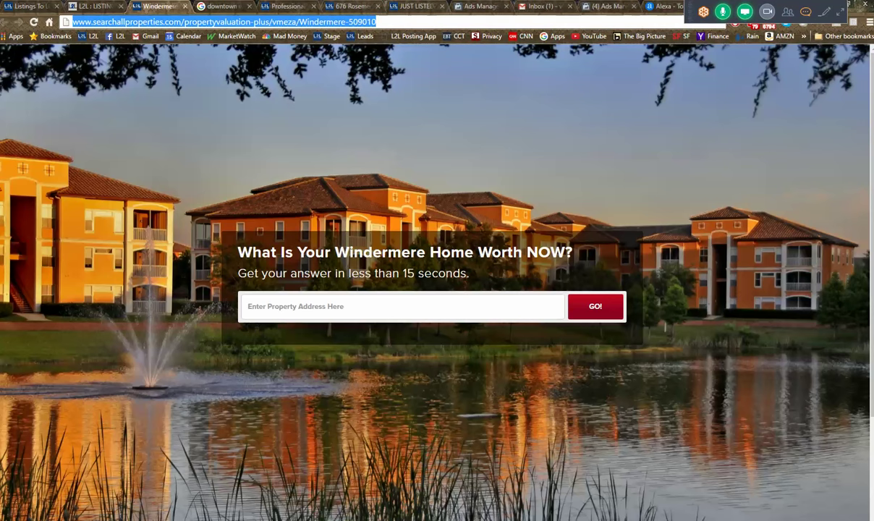
{"action": "left_click", "coordinate": [477, 7]}
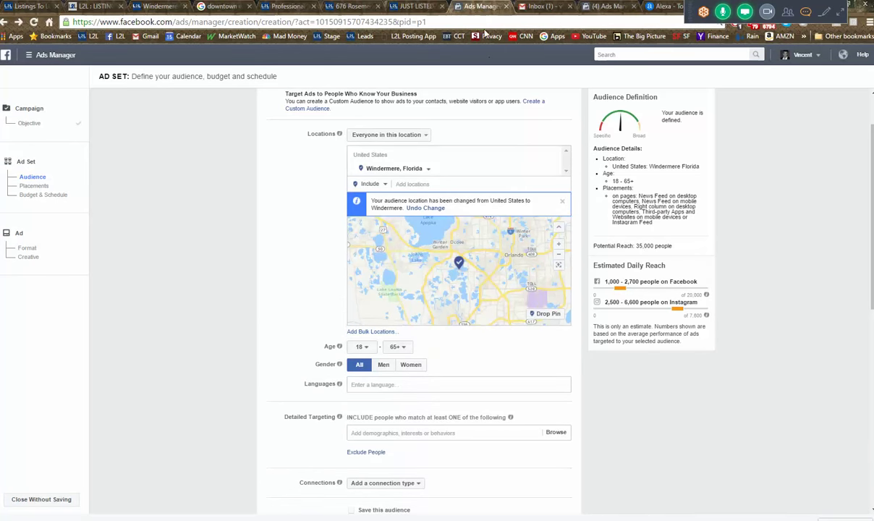
{"action": "left_click", "coordinate": [369, 350]}
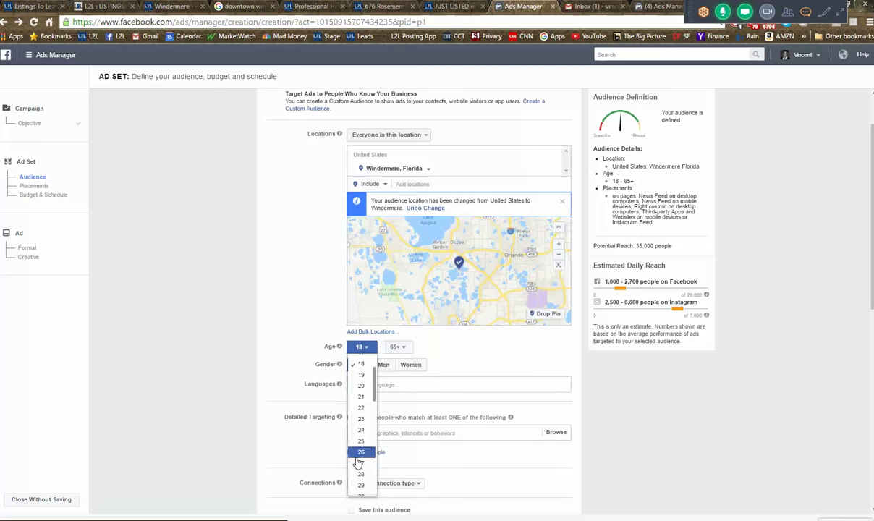
{"action": "left_click", "coordinate": [361, 484]}
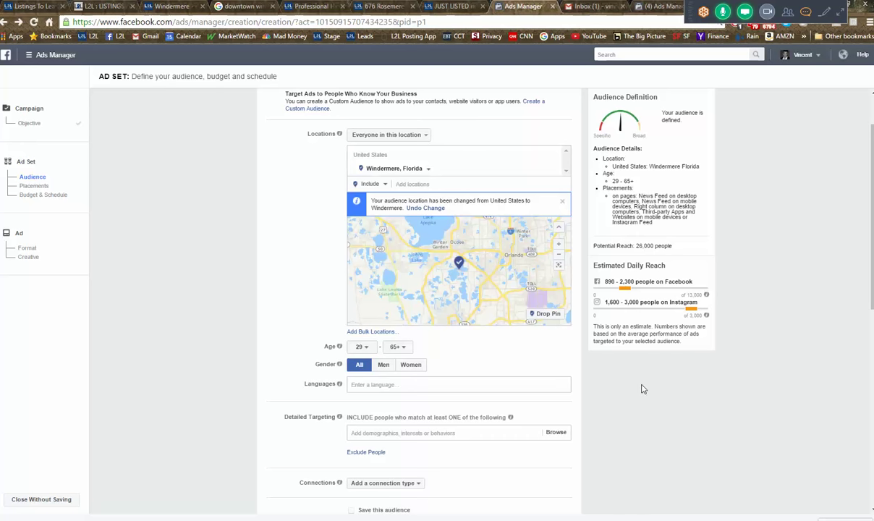
Step: Uncheck Mobile News Feed, Instagram and Desktop Right Column, cutting potential reach to 13,000
{"action": "scroll", "coordinate": [634, 383], "scroll_direction": "down", "scroll_amount": 2}
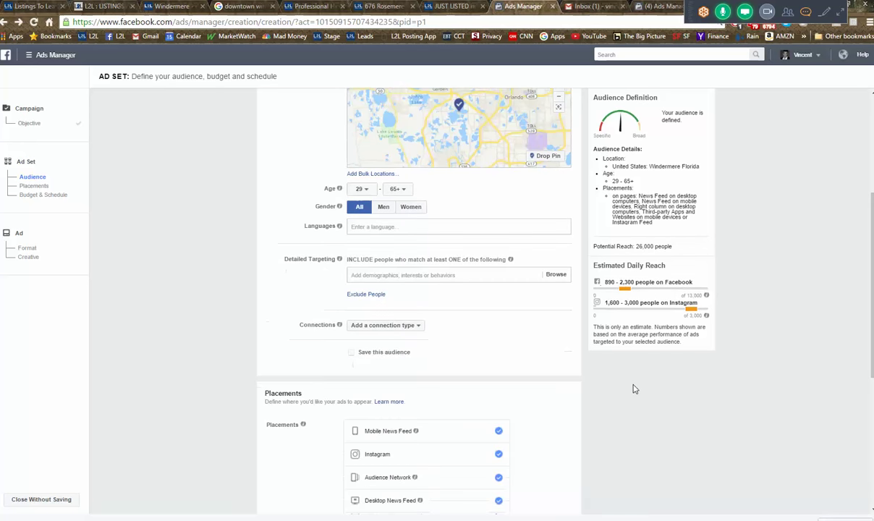
{"action": "scroll", "coordinate": [634, 391], "scroll_direction": "down", "scroll_amount": 1}
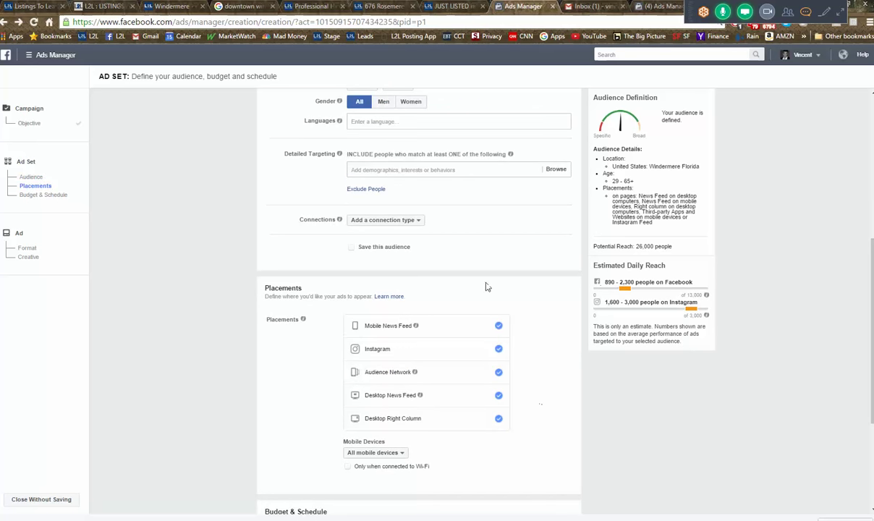
{"action": "scroll", "coordinate": [273, 410], "scroll_direction": "down", "scroll_amount": 1}
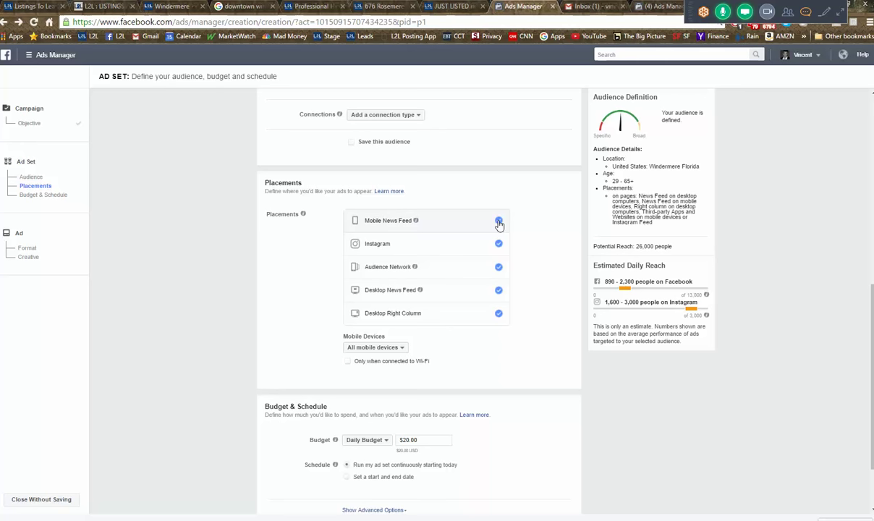
{"action": "left_click", "coordinate": [499, 222]}
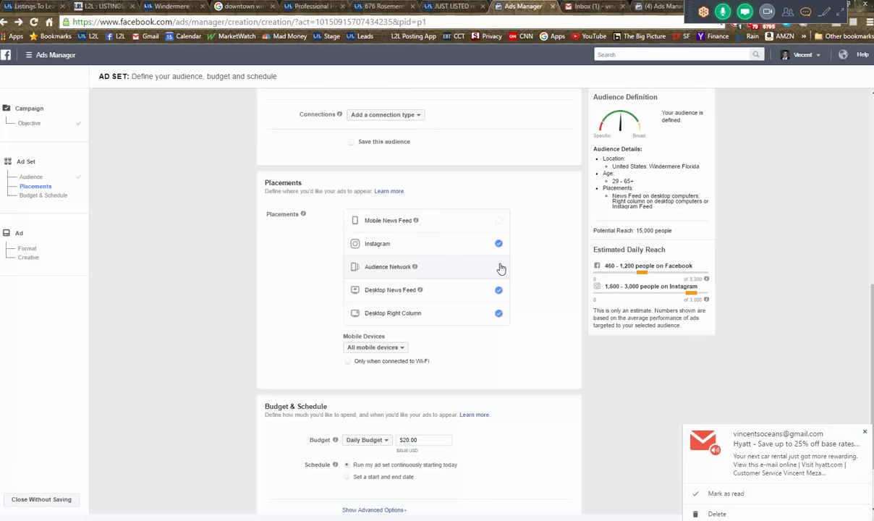
{"action": "left_click", "coordinate": [866, 433]}
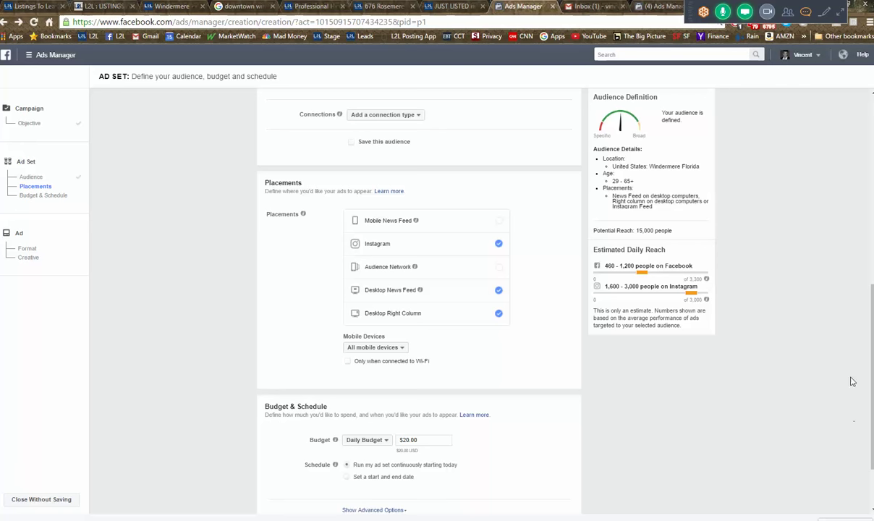
{"action": "left_click", "coordinate": [499, 245]}
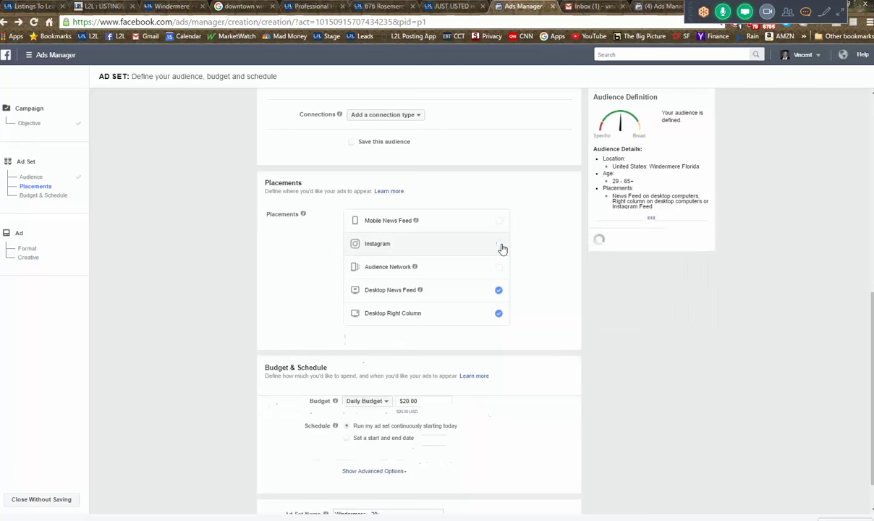
{"action": "left_click", "coordinate": [499, 315]}
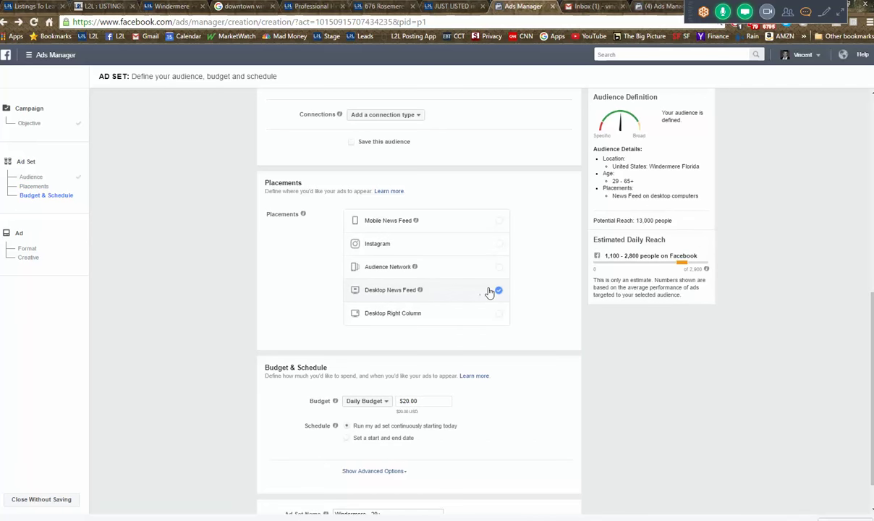
{"action": "left_click", "coordinate": [494, 290]}
{"action": "scroll", "coordinate": [510, 355], "scroll_direction": "down", "scroll_amount": 1}
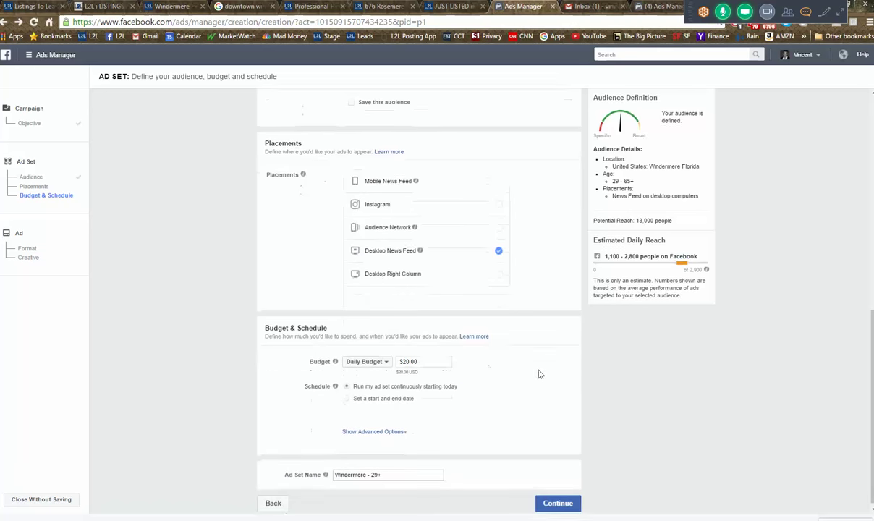
Step: Switch the ad set to a $60 lifetime budget
{"action": "left_click", "coordinate": [386, 358]}
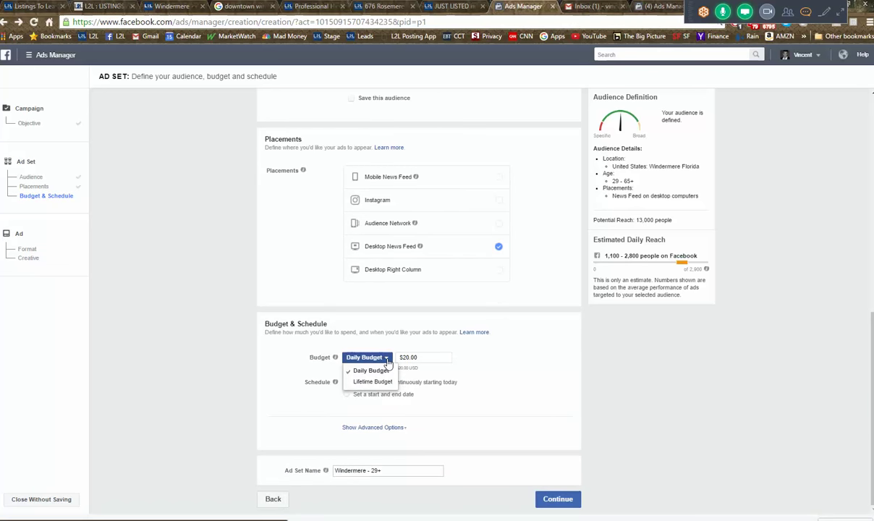
{"action": "left_click", "coordinate": [372, 382]}
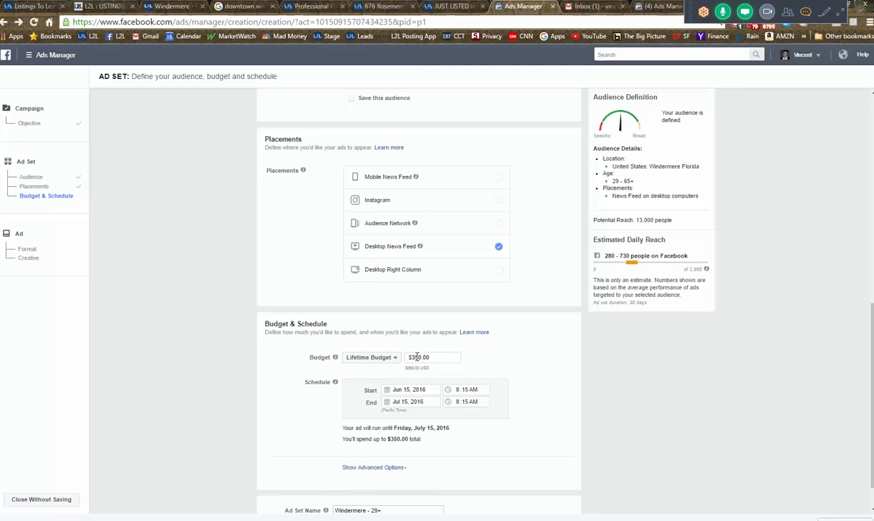
{"action": "left_click", "coordinate": [417, 357]}
{"action": "key", "text": "BackSpace"}
{"action": "key", "text": "BackSpace"}
{"action": "type", "text": "6"}
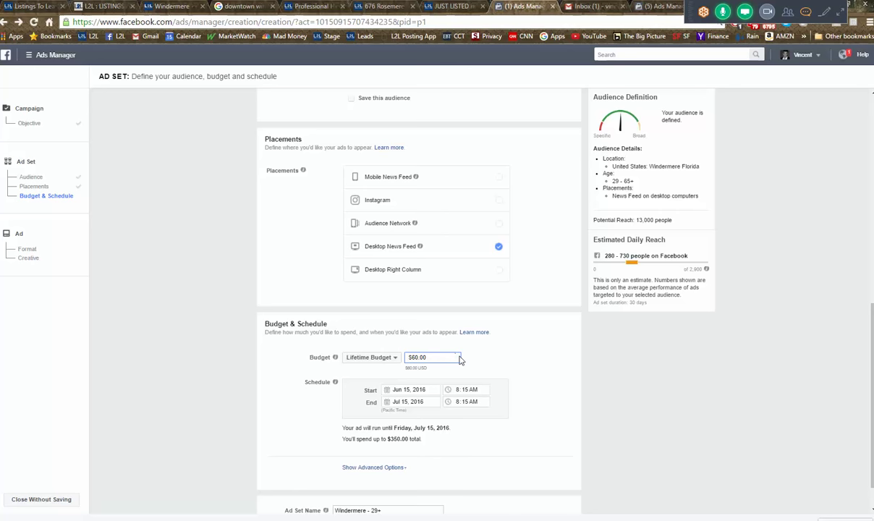
{"action": "scroll", "coordinate": [572, 308], "scroll_direction": "down", "scroll_amount": 1}
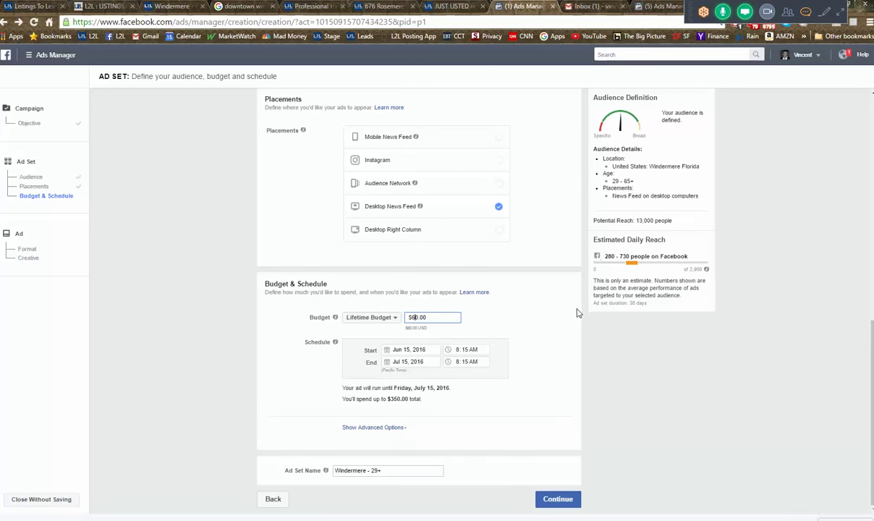
Step: Schedule the ad set from June 17 to June 20, 2016, and continue to the ad
{"action": "left_click", "coordinate": [402, 350]}
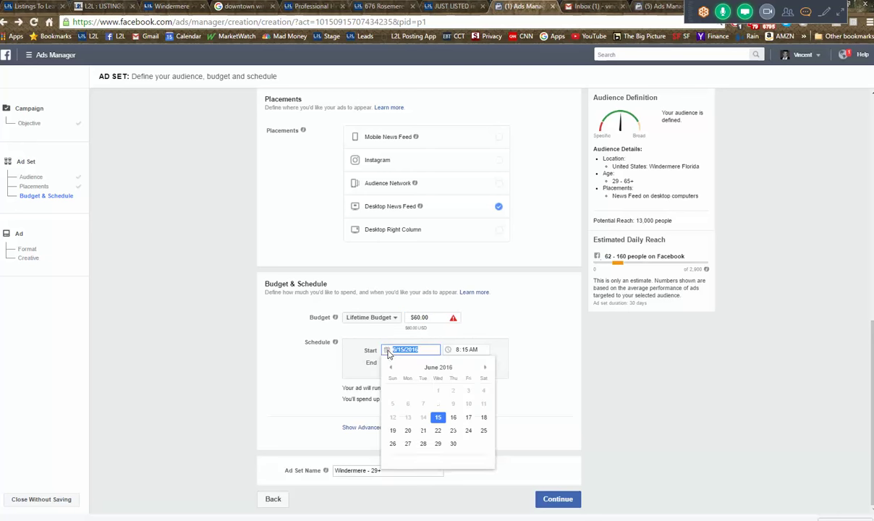
{"action": "left_click", "coordinate": [470, 418]}
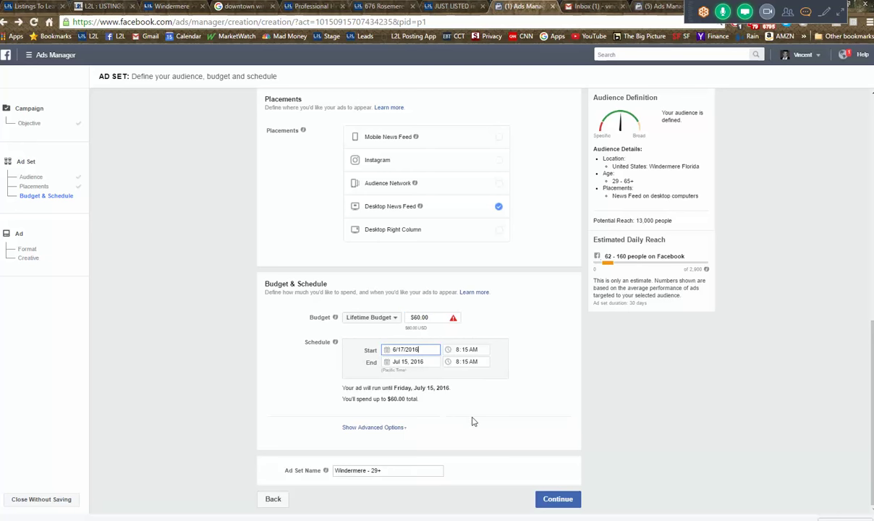
{"action": "left_click", "coordinate": [387, 369]}
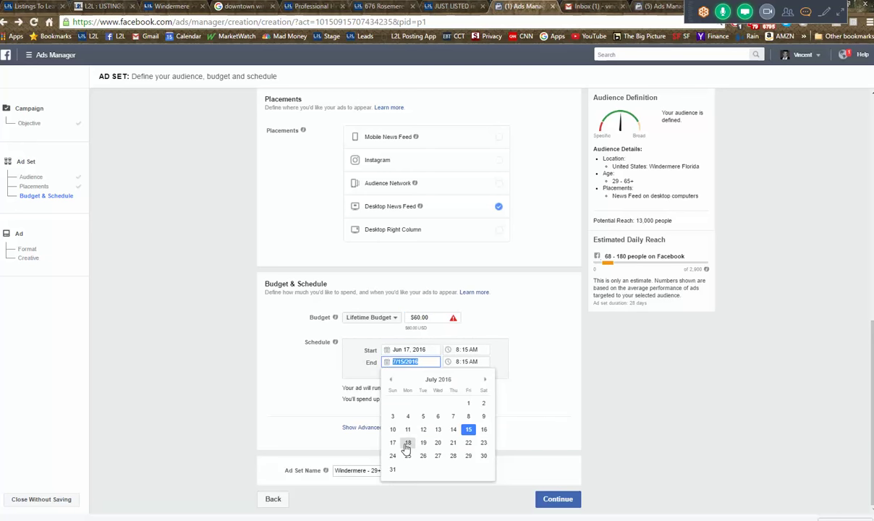
{"action": "left_click", "coordinate": [406, 442]}
{"action": "left_click", "coordinate": [456, 423]}
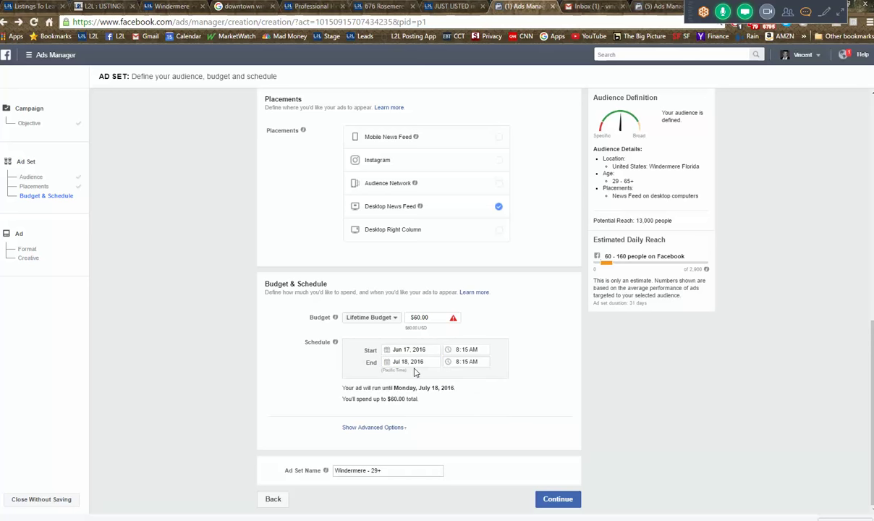
{"action": "left_click", "coordinate": [391, 362]}
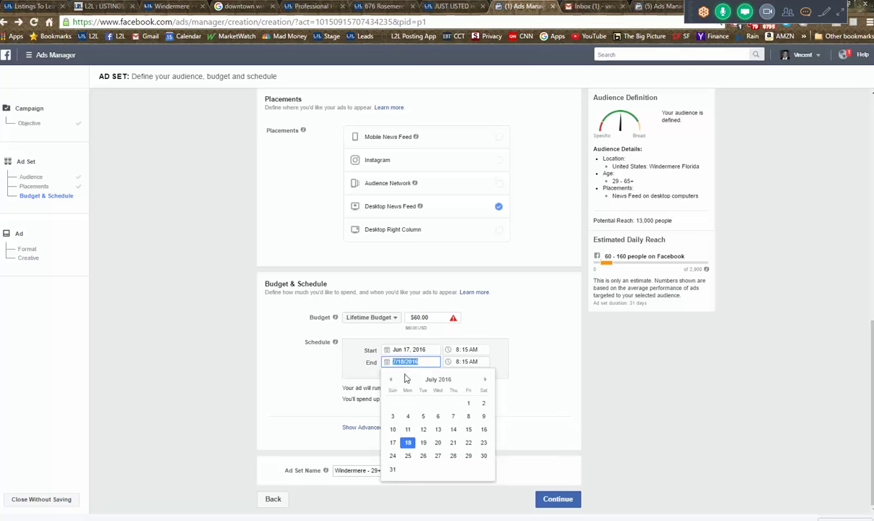
{"action": "left_click", "coordinate": [393, 382]}
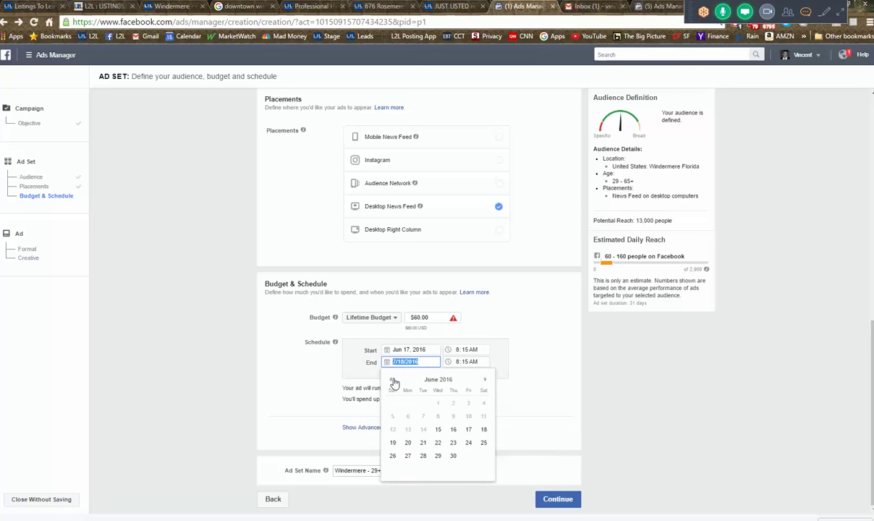
{"action": "left_click", "coordinate": [407, 442]}
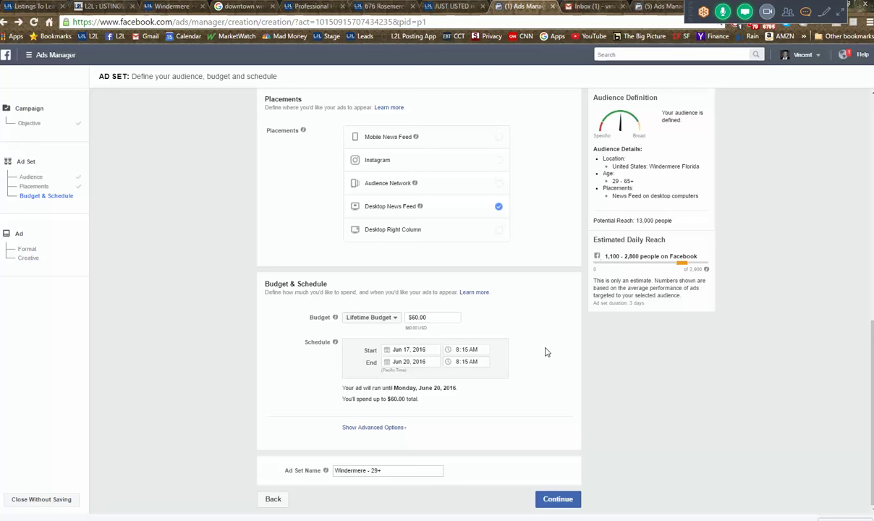
{"action": "left_click", "coordinate": [557, 506]}
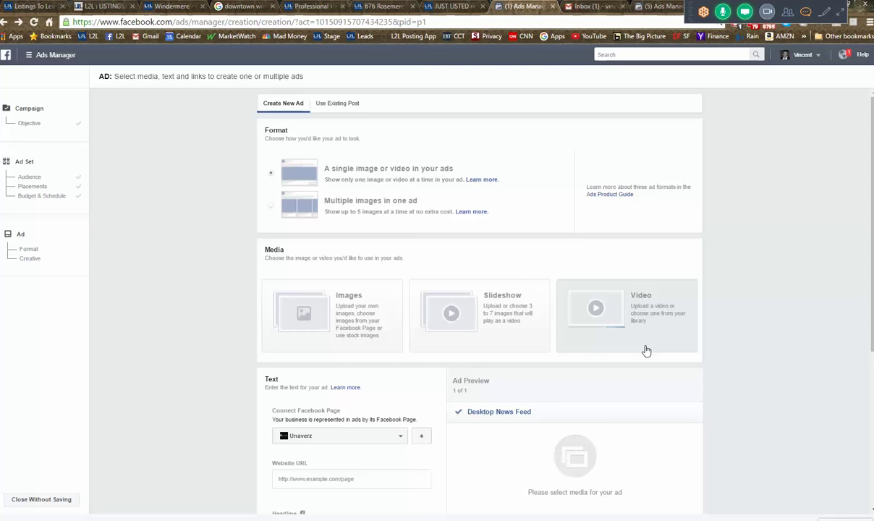
Step: Choose the Listings-to-Leads Mastermind Group page to represent the ad
{"action": "scroll", "coordinate": [713, 289], "scroll_direction": "down", "scroll_amount": 2}
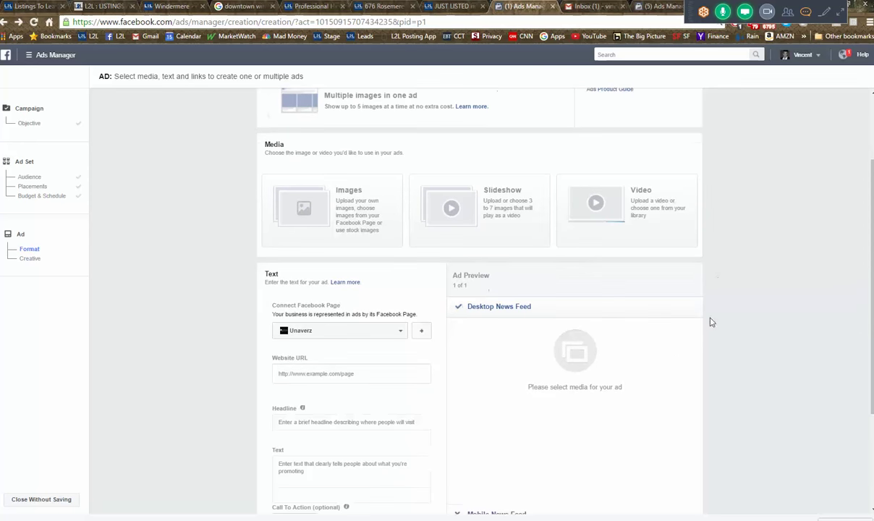
{"action": "left_click", "coordinate": [401, 333]}
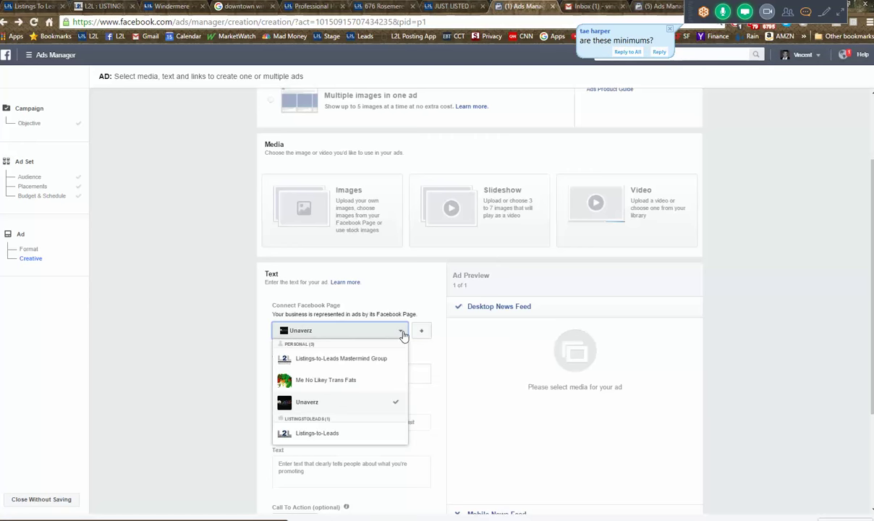
{"action": "left_click", "coordinate": [369, 360]}
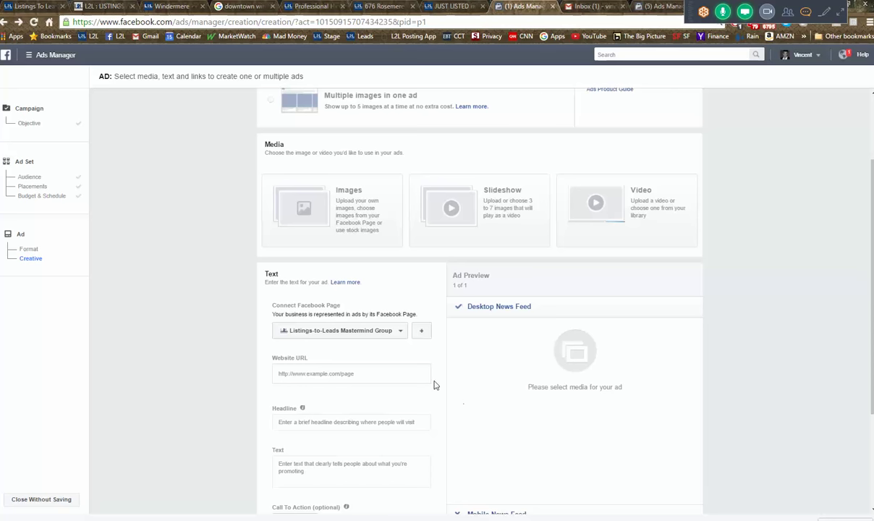
Step: Copy the Windermere landing page's address and return to the ad creation form
{"action": "left_click", "coordinate": [163, 6]}
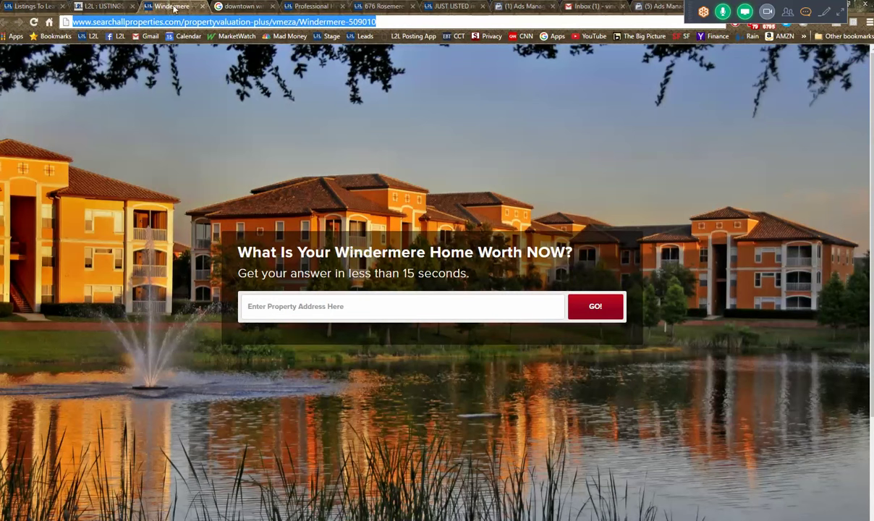
{"action": "right_click", "coordinate": [203, 25]}
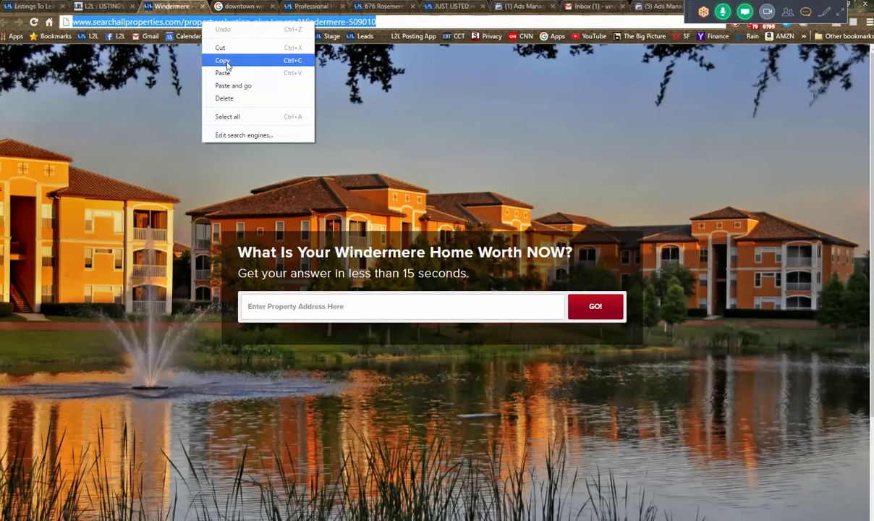
{"action": "left_click", "coordinate": [217, 61]}
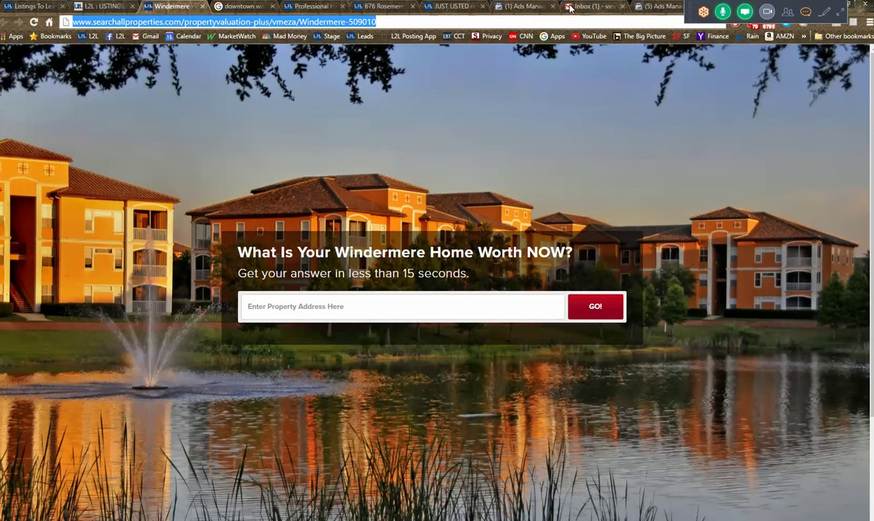
{"action": "left_click", "coordinate": [537, 7]}
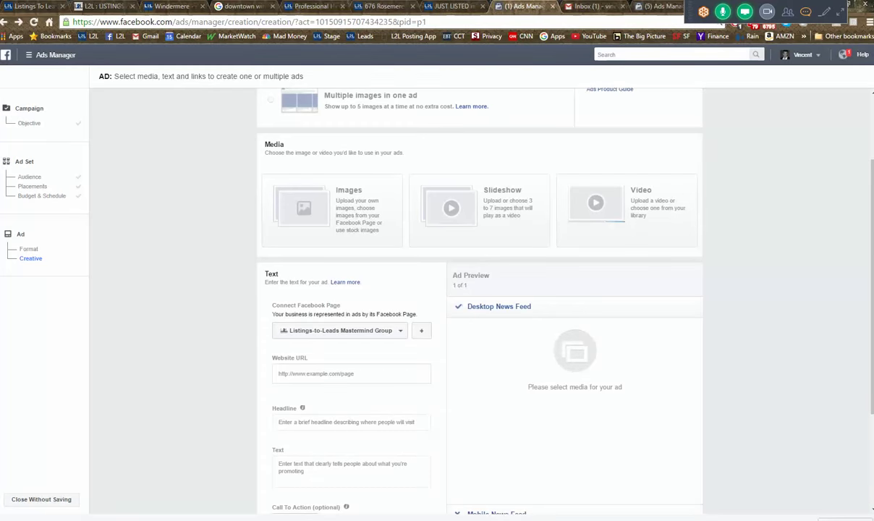
Step: Paste the Windermere landing page address as the ad's Website URL
{"action": "left_click", "coordinate": [362, 377]}
{"action": "right_click", "coordinate": [362, 377]}
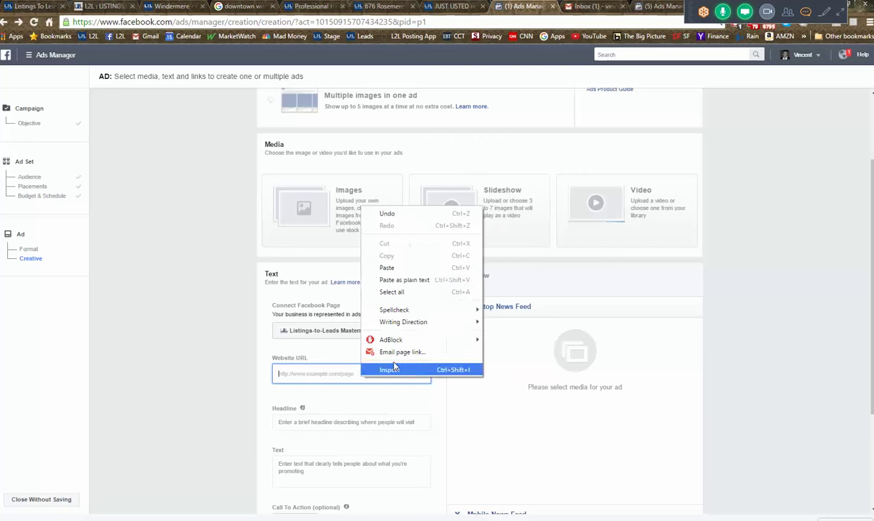
{"action": "left_click", "coordinate": [411, 278]}
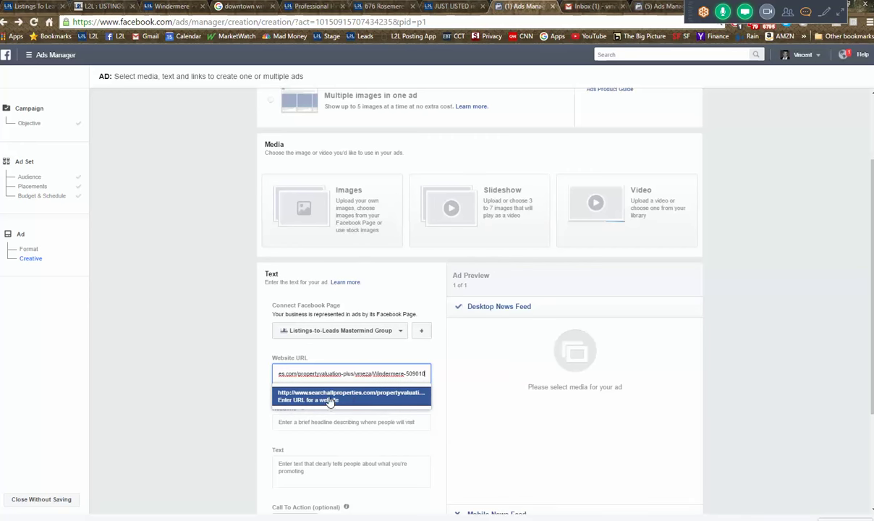
{"action": "left_click", "coordinate": [313, 391]}
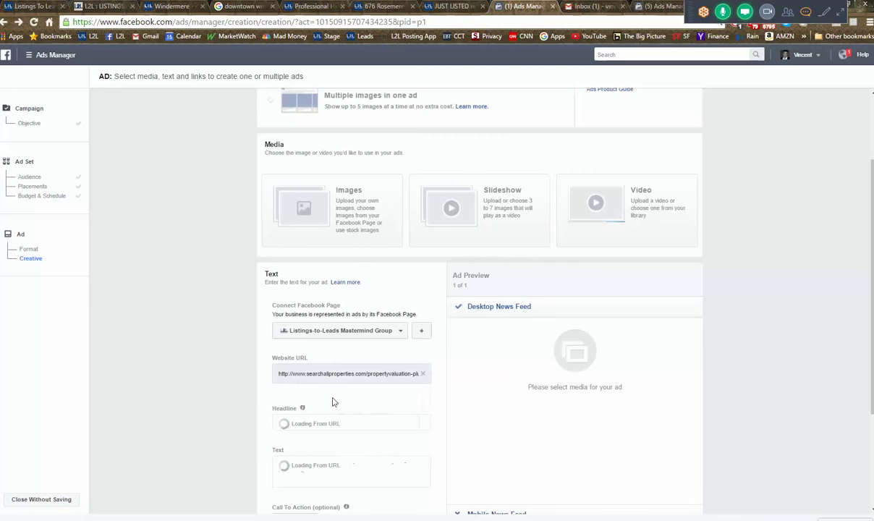
Step: Close the email inbox, duplicate Ads Manager and Alexa tabs
{"action": "left_click", "coordinate": [625, 7]}
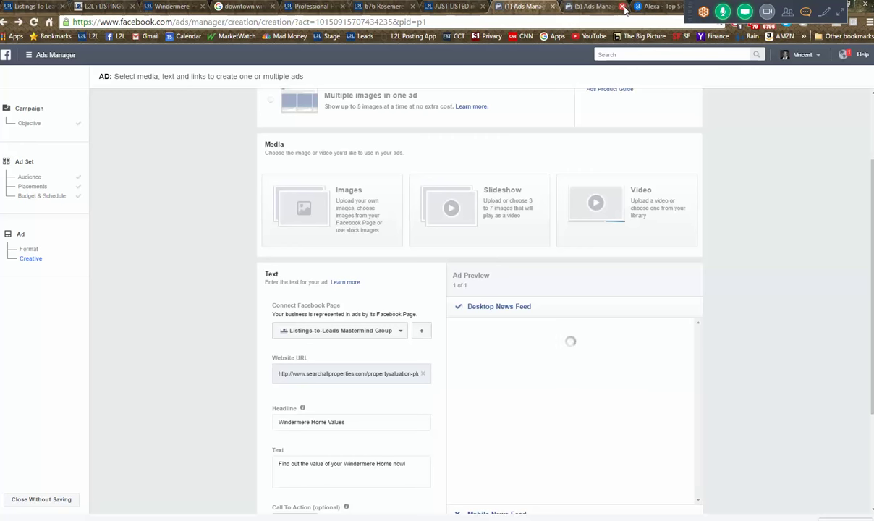
{"action": "left_click", "coordinate": [624, 7]}
{"action": "left_click", "coordinate": [622, 6]}
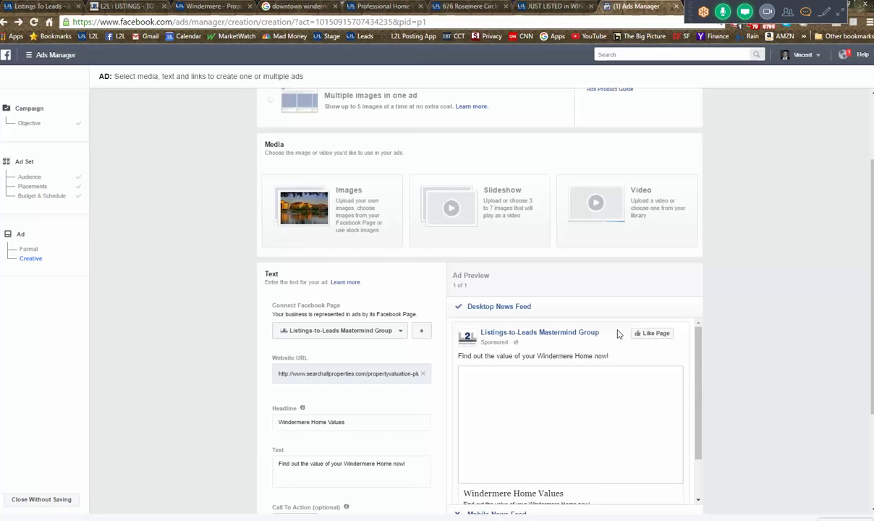
{"action": "scroll", "coordinate": [715, 372], "scroll_direction": "down", "scroll_amount": 2}
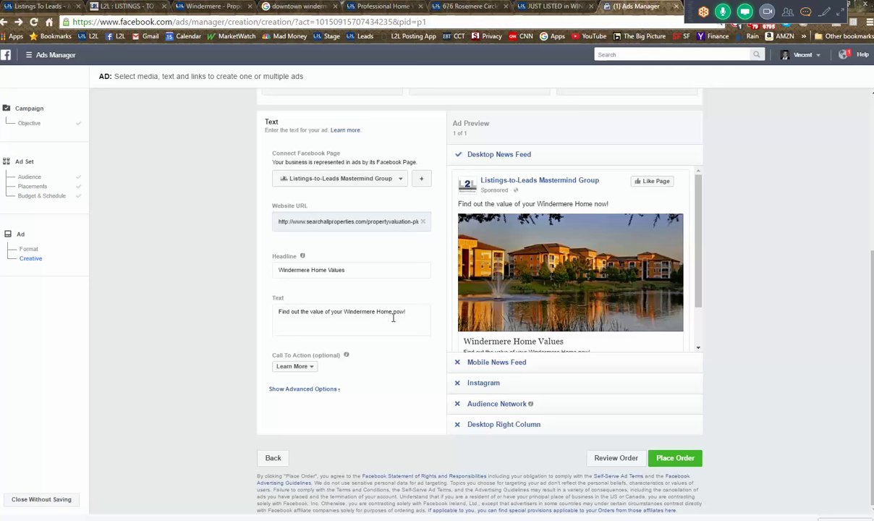
Step: Replace the ad text with 'Click here to get your online automated home value in less than 15 seconds.'
{"action": "left_click_drag", "start_coordinate": [404, 317], "coordinate": [98, 87]}
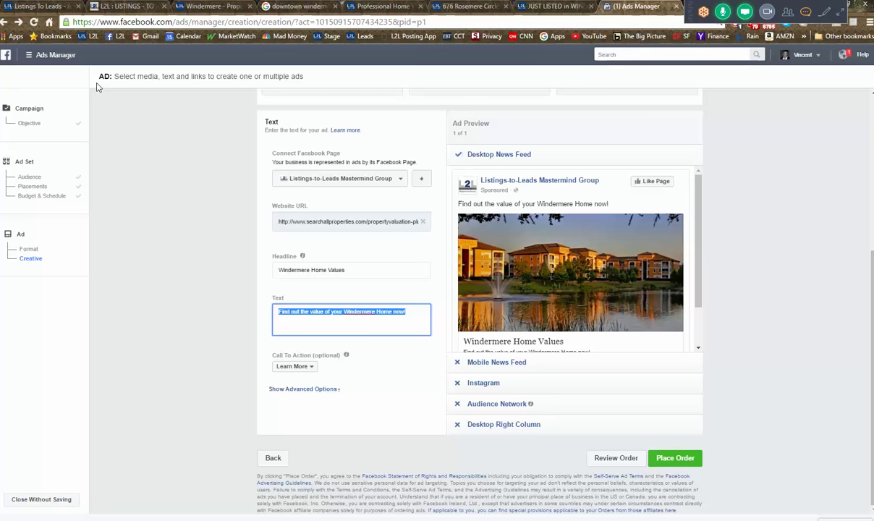
{"action": "type", "text": "Click"}
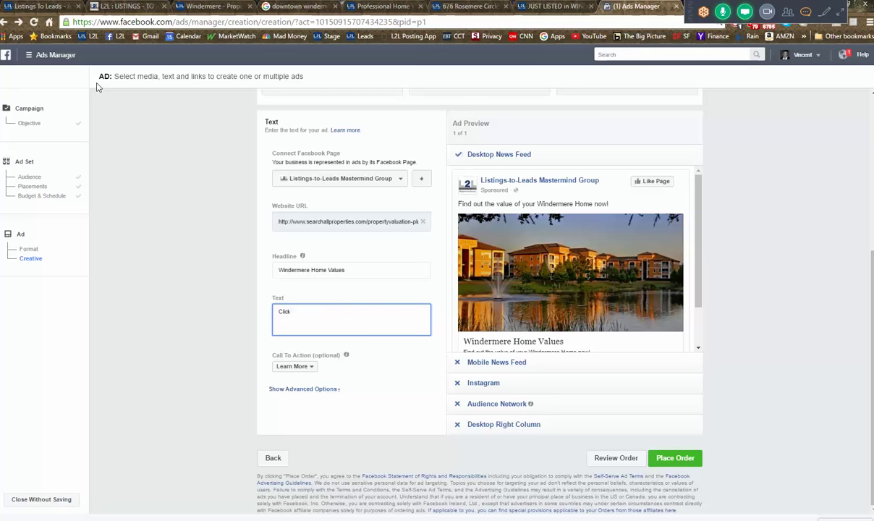
{"action": "type", "text": " here to get your online automated "}
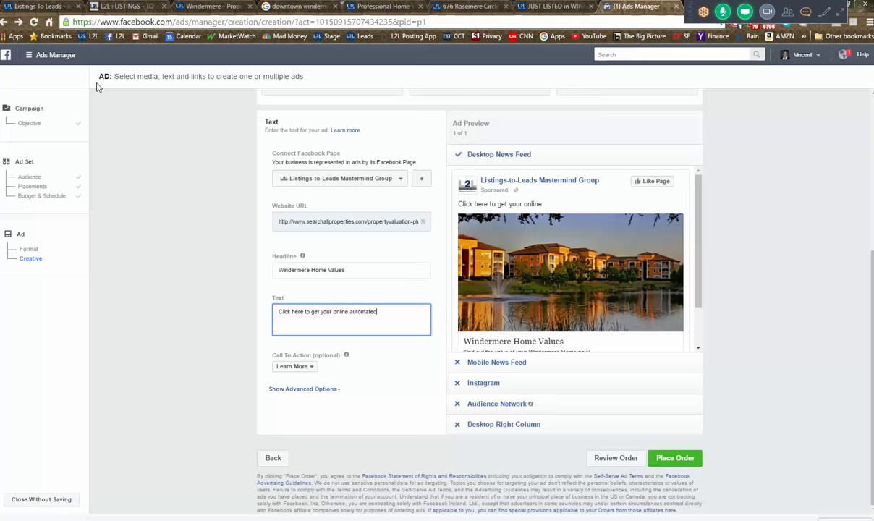
{"action": "type", "text": "home value in less than 15 second"}
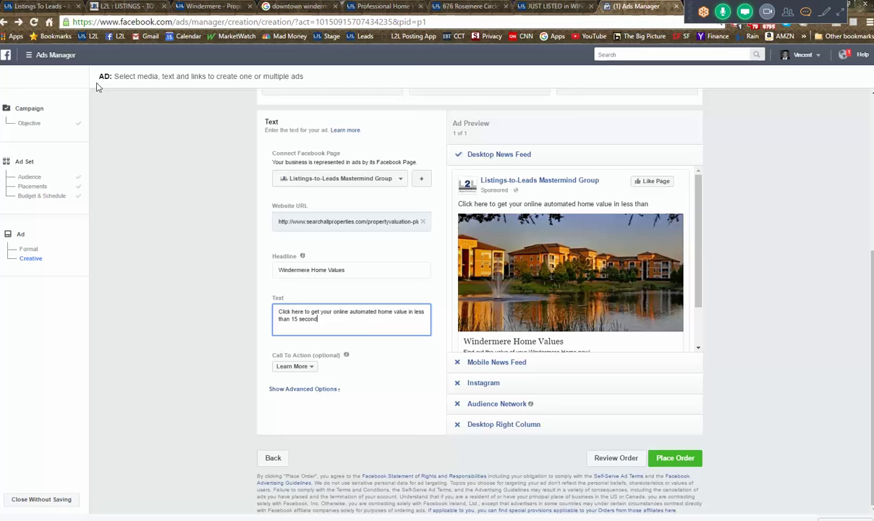
{"action": "type", "text": "s."}
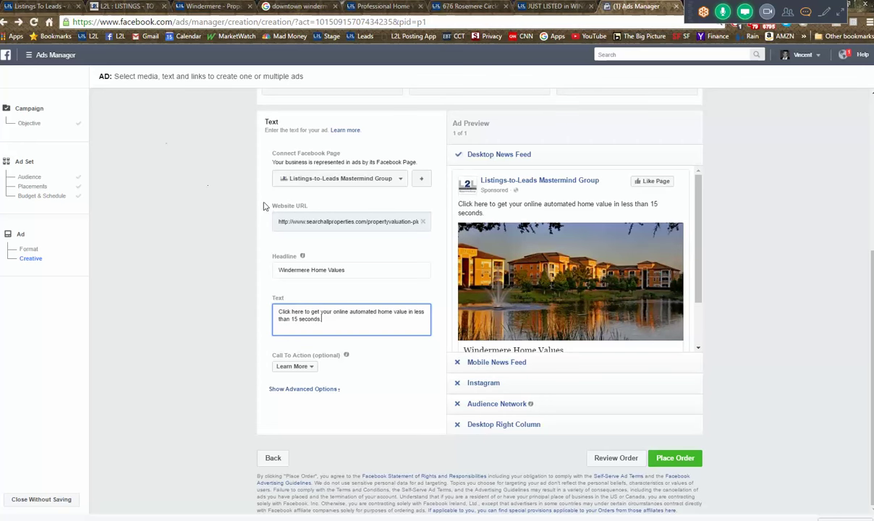
{"action": "left_click", "coordinate": [325, 297]}
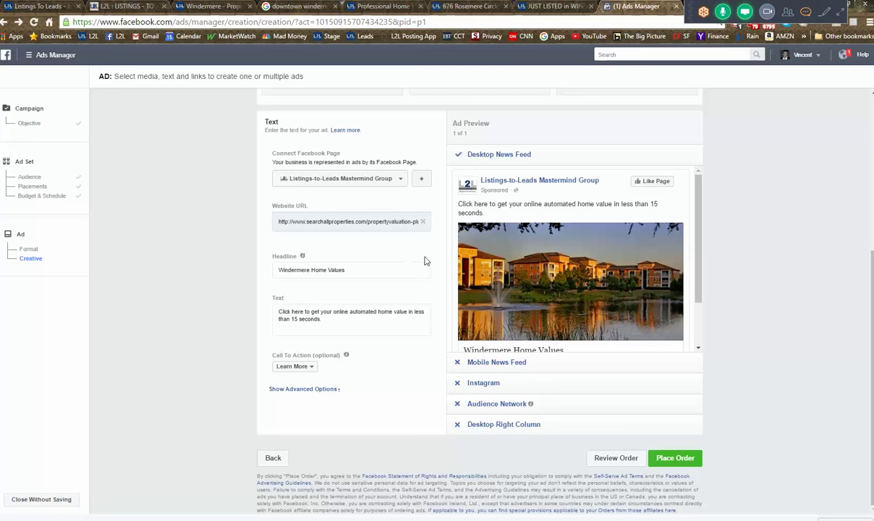
{"action": "scroll", "coordinate": [701, 235], "scroll_direction": "down", "scroll_amount": 2}
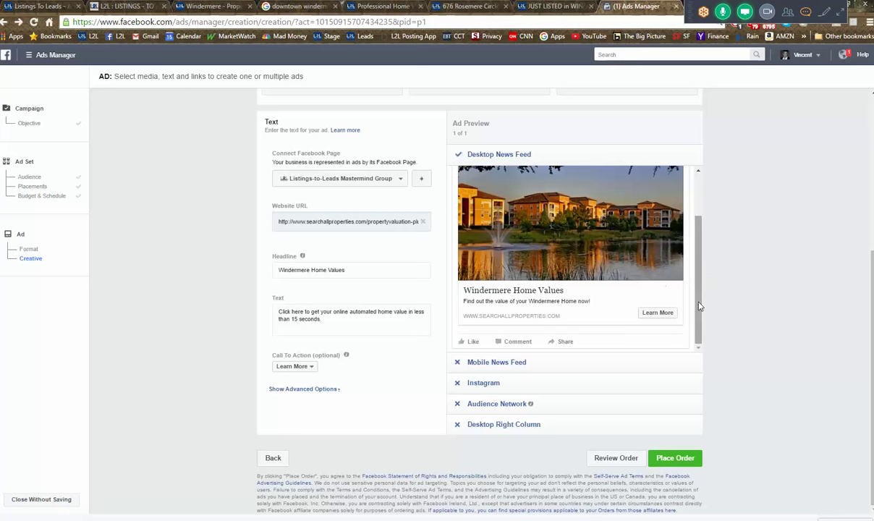
{"action": "scroll", "coordinate": [698, 274], "scroll_direction": "up", "scroll_amount": 3}
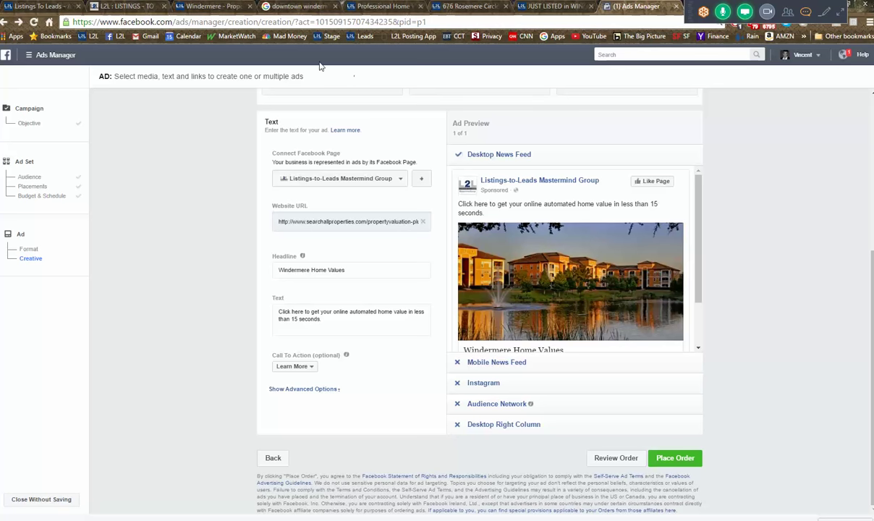
Step: Check the L2L, Windermere and Listings To Leads tabs, then open the Mastermind Group from Agent Desktop home
{"action": "left_click", "coordinate": [126, 6]}
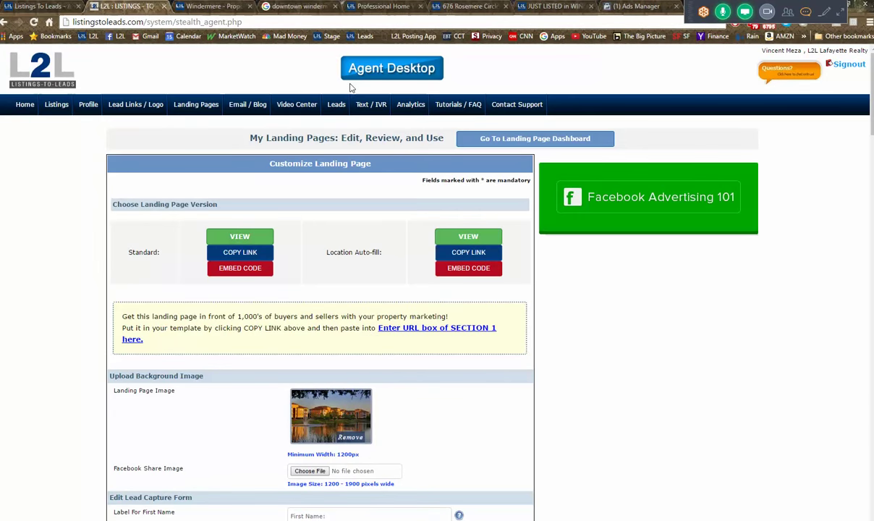
{"action": "left_click", "coordinate": [210, 6]}
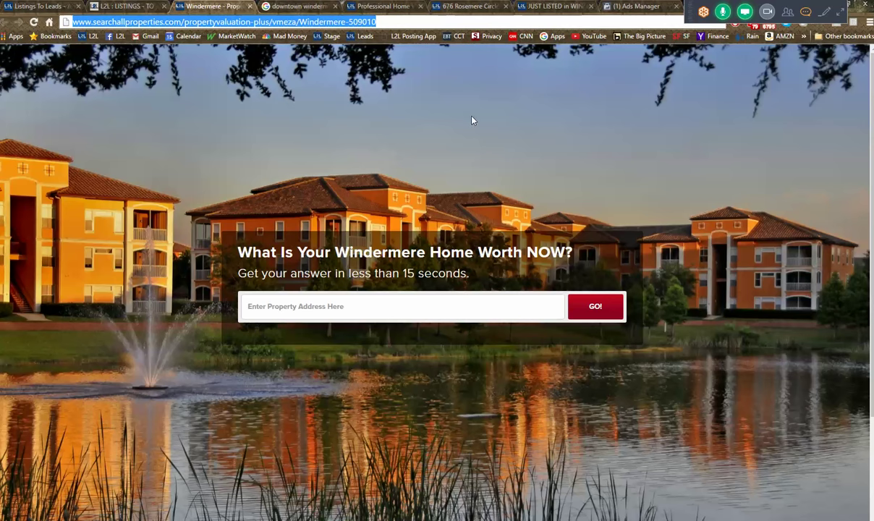
{"action": "left_click", "coordinate": [40, 6]}
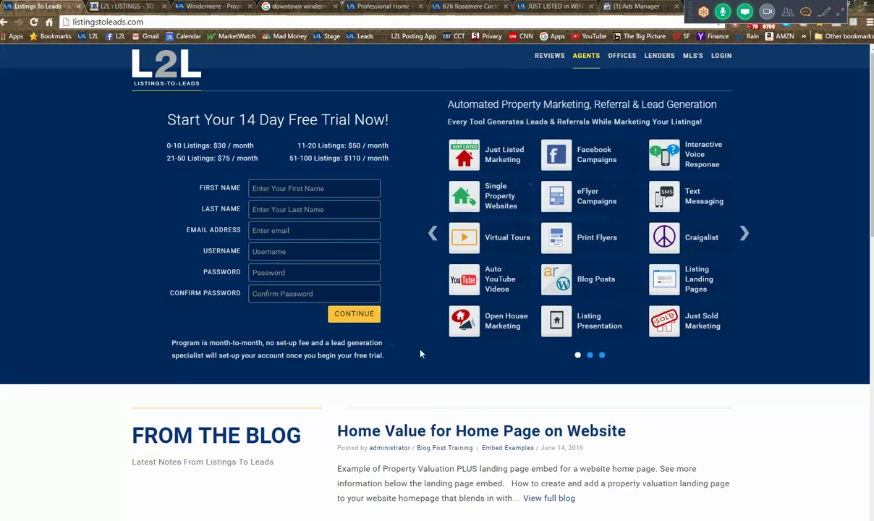
{"action": "left_click", "coordinate": [117, 7]}
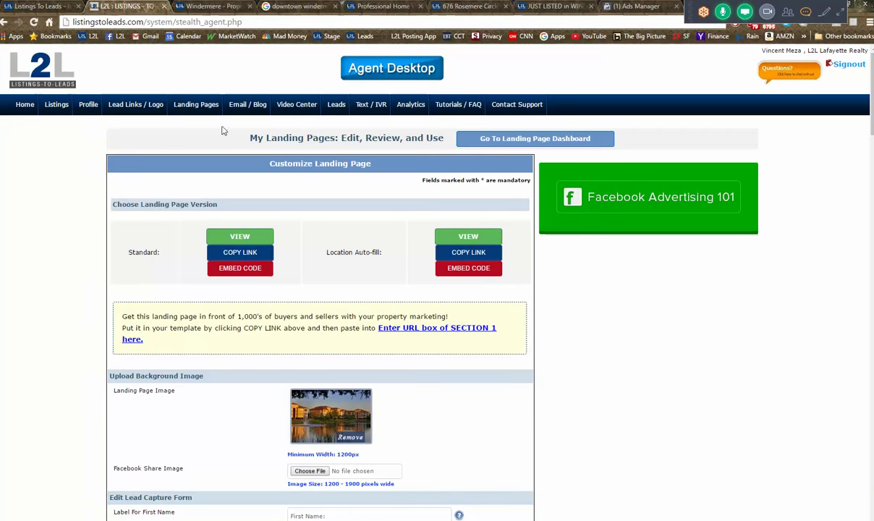
{"action": "left_click", "coordinate": [27, 107]}
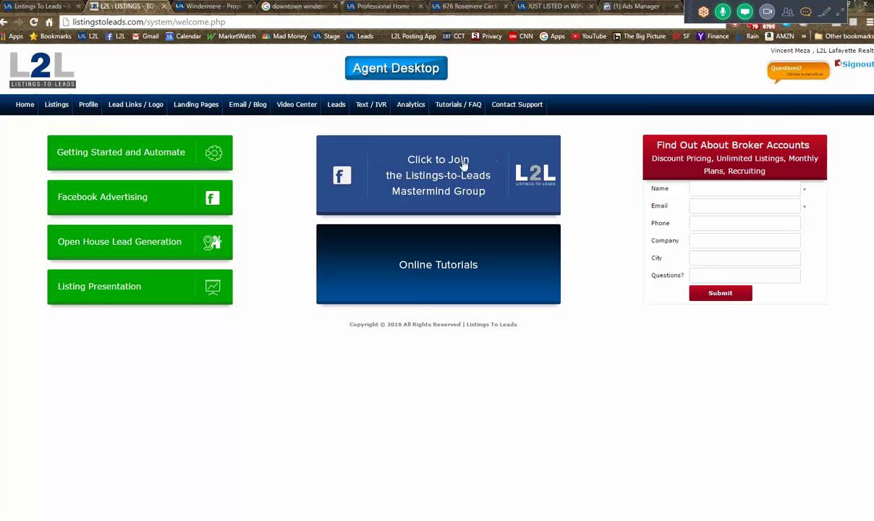
{"action": "left_click", "coordinate": [440, 184]}
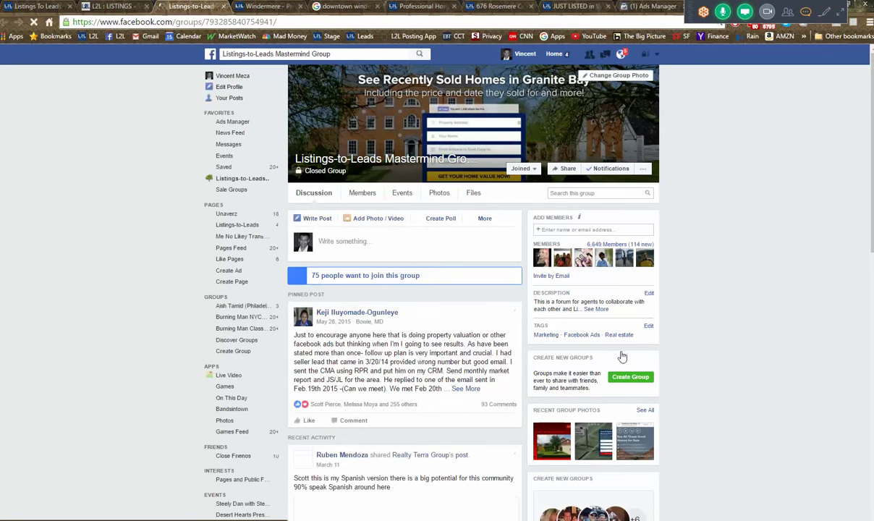
Step: Scroll the Mastermind Group feed past the landing-page posts to the Galaxy S6 mobile screenshot post
{"action": "scroll", "coordinate": [648, 384], "scroll_direction": "down", "scroll_amount": 3}
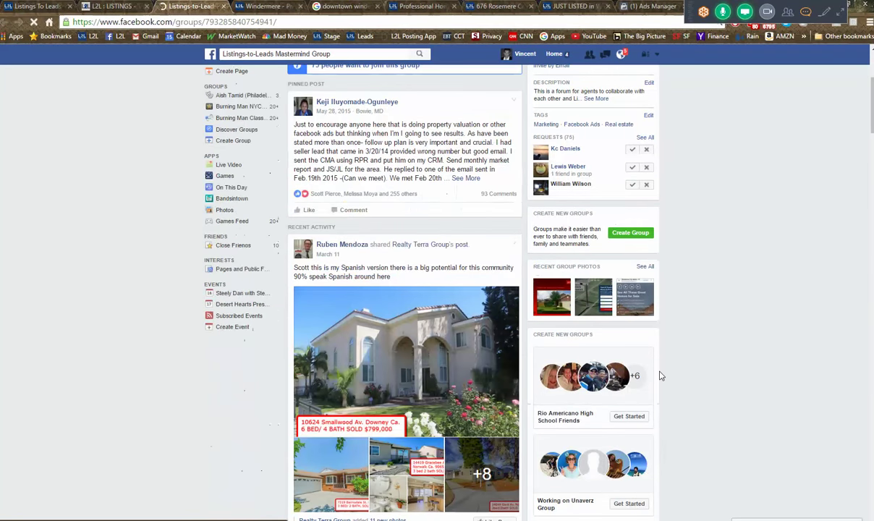
{"action": "scroll", "coordinate": [661, 376], "scroll_direction": "down", "scroll_amount": 2}
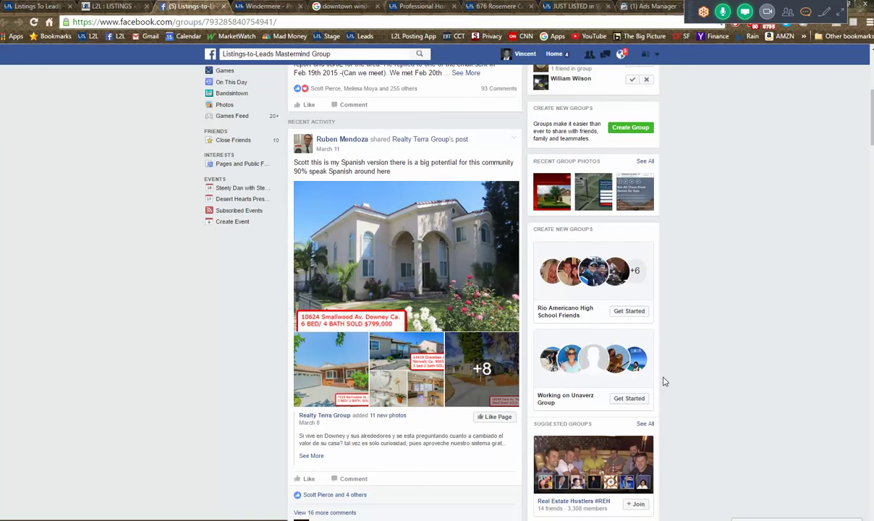
{"action": "scroll", "coordinate": [664, 382], "scroll_direction": "down", "scroll_amount": 6}
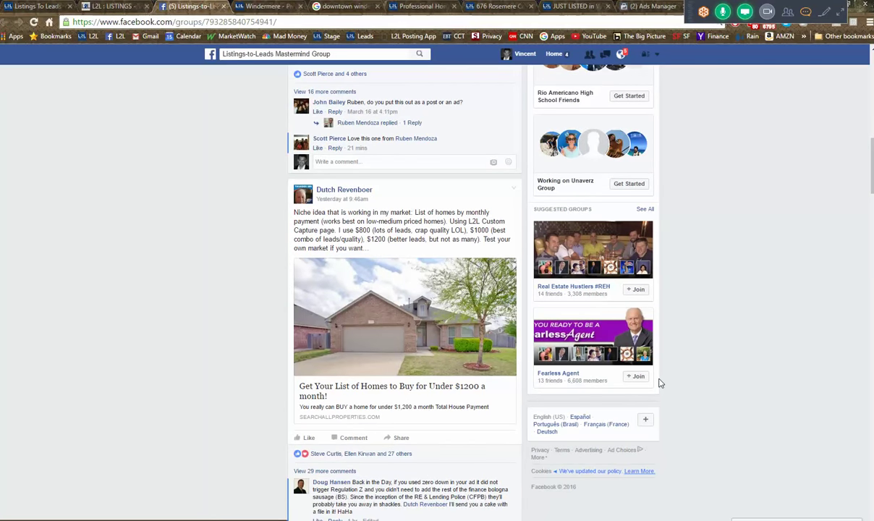
{"action": "scroll", "coordinate": [661, 381], "scroll_direction": "down", "scroll_amount": 2}
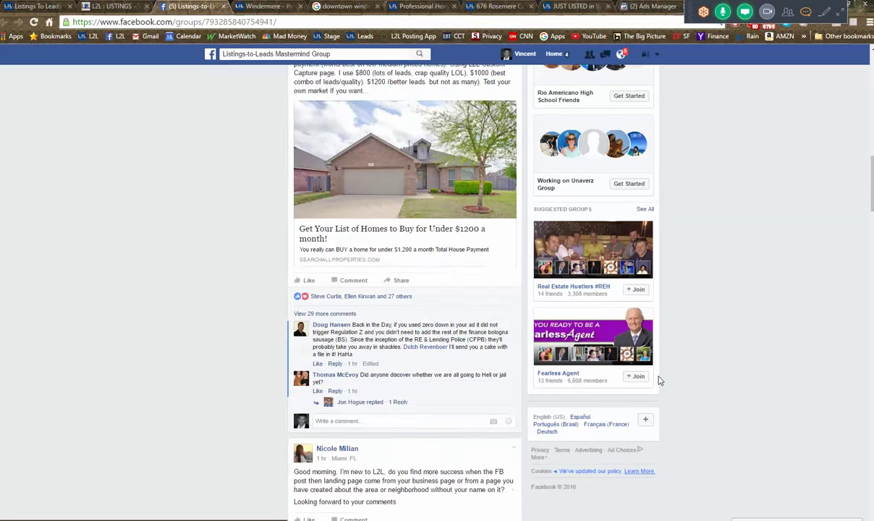
{"action": "scroll", "coordinate": [660, 381], "scroll_direction": "down", "scroll_amount": 3}
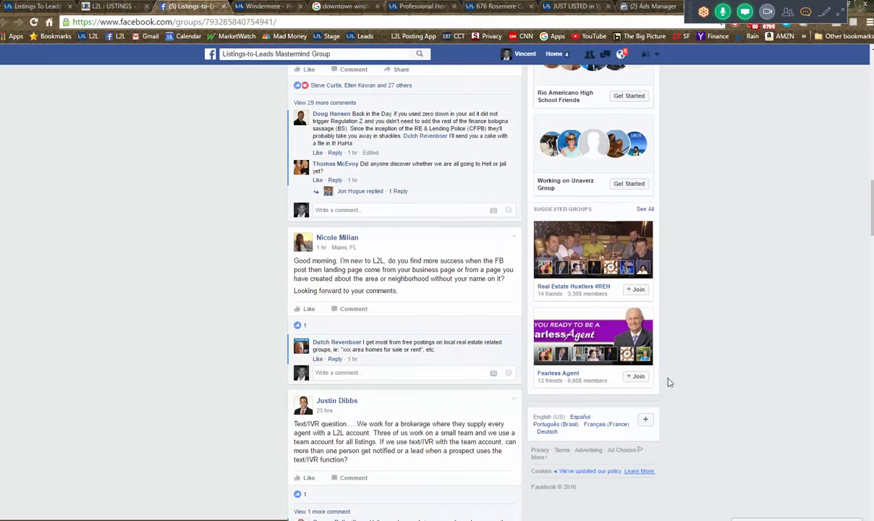
{"action": "scroll", "coordinate": [670, 388], "scroll_direction": "down", "scroll_amount": 2}
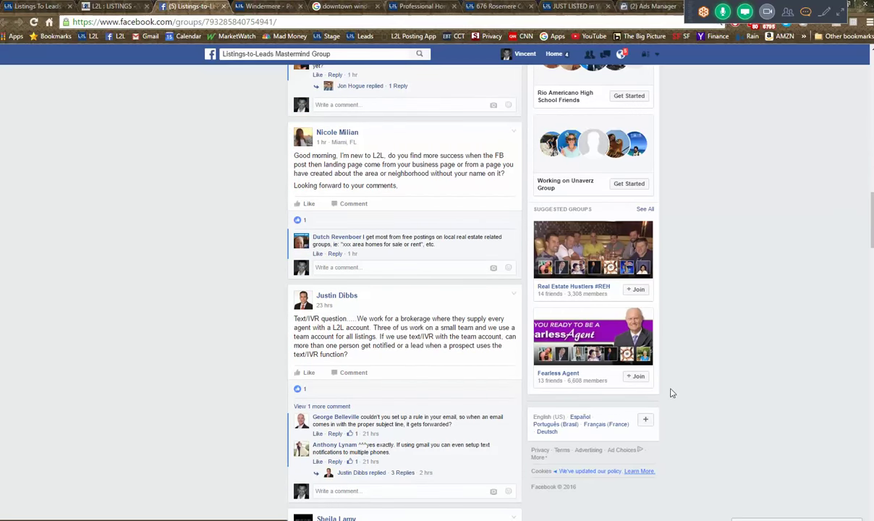
{"action": "scroll", "coordinate": [669, 389], "scroll_direction": "down", "scroll_amount": 3}
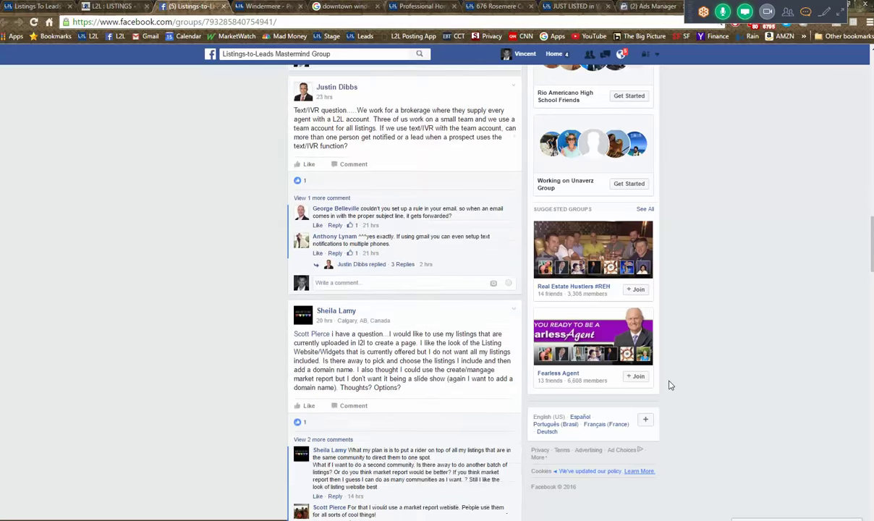
{"action": "scroll", "coordinate": [670, 386], "scroll_direction": "down", "scroll_amount": 2}
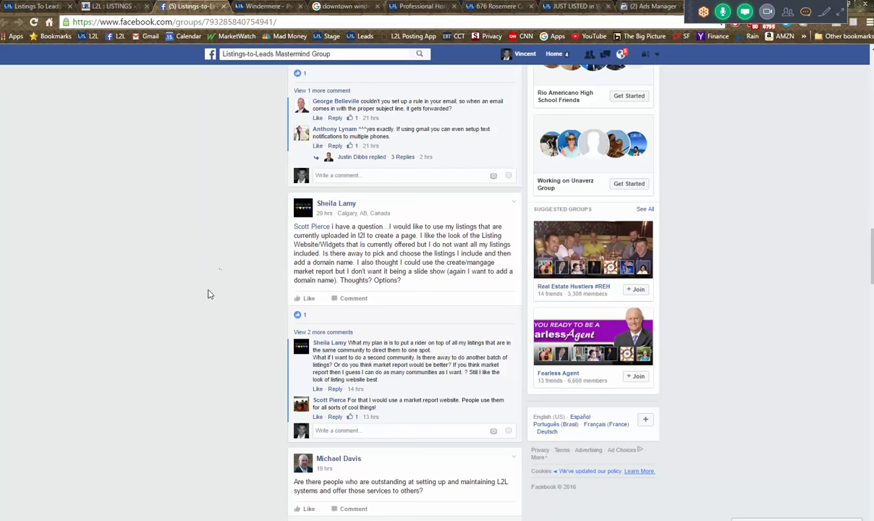
{"action": "scroll", "coordinate": [207, 298], "scroll_direction": "down", "scroll_amount": 3}
{"action": "scroll", "coordinate": [205, 304], "scroll_direction": "down", "scroll_amount": 2}
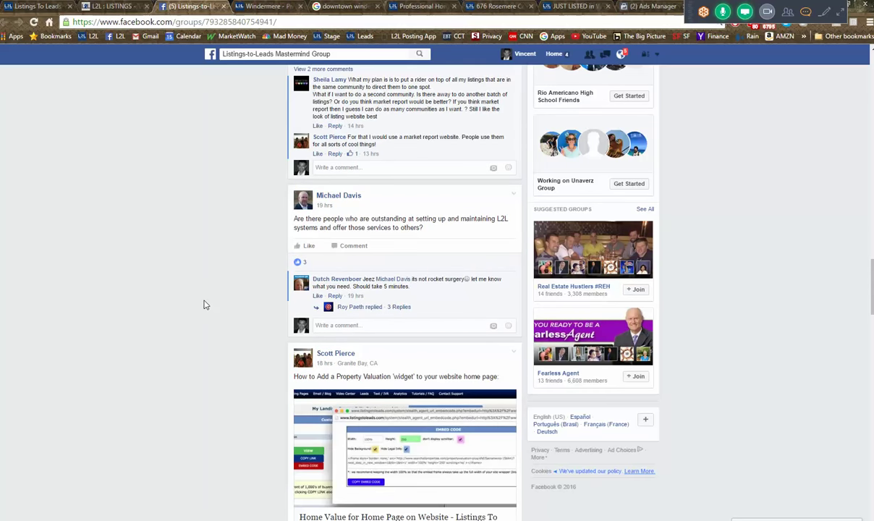
{"action": "scroll", "coordinate": [204, 304], "scroll_direction": "down", "scroll_amount": 4}
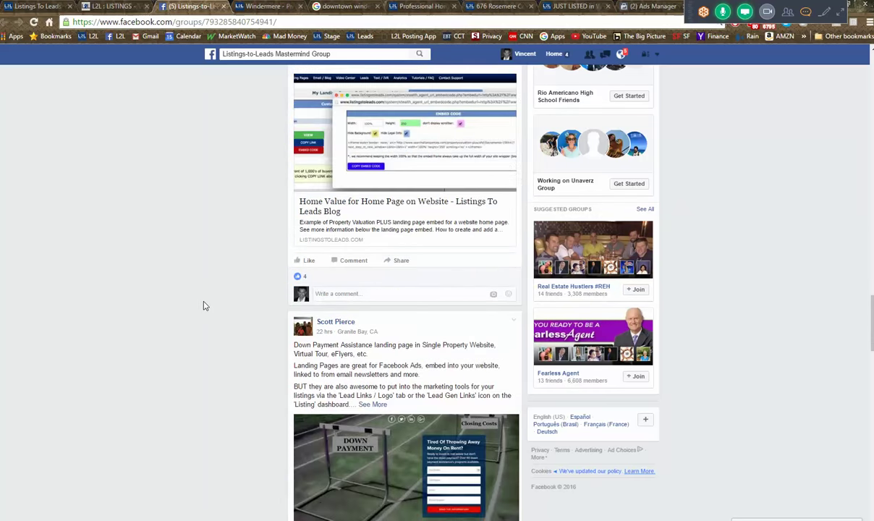
{"action": "scroll", "coordinate": [205, 305], "scroll_direction": "down", "scroll_amount": 2}
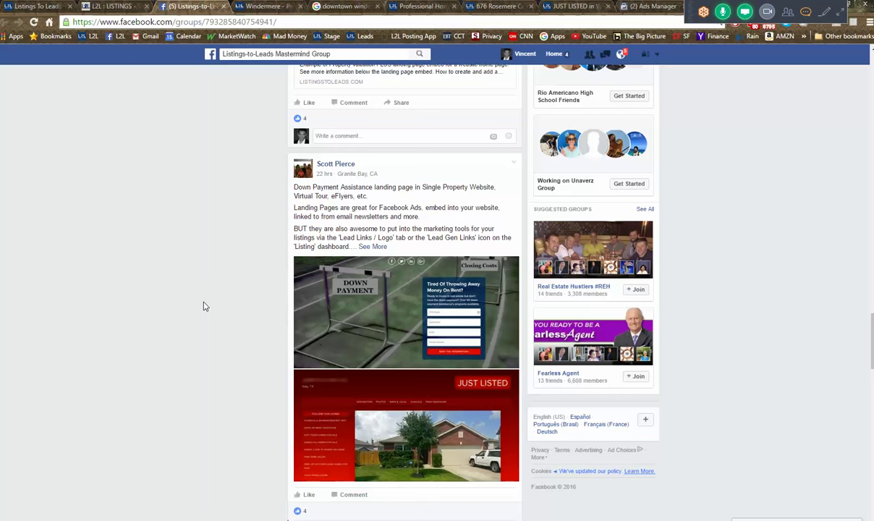
{"action": "scroll", "coordinate": [208, 339], "scroll_direction": "down", "scroll_amount": 3}
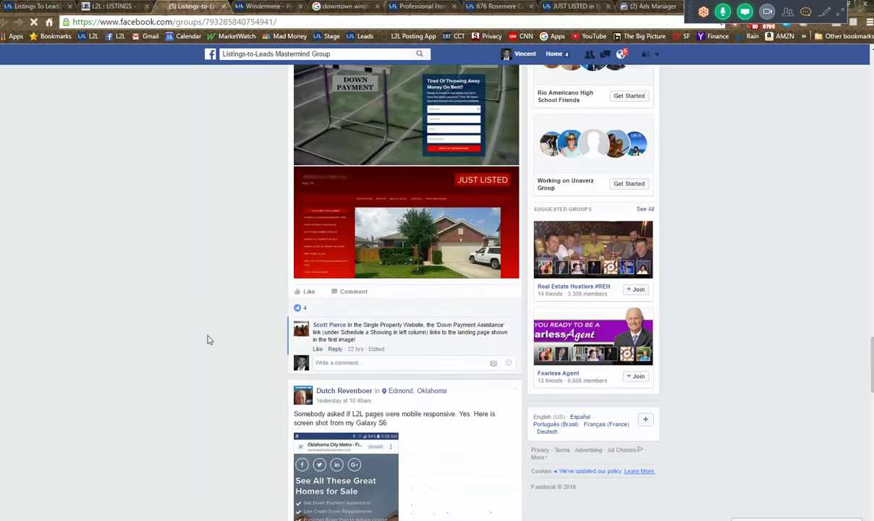
{"action": "scroll", "coordinate": [208, 340], "scroll_direction": "down", "scroll_amount": 3}
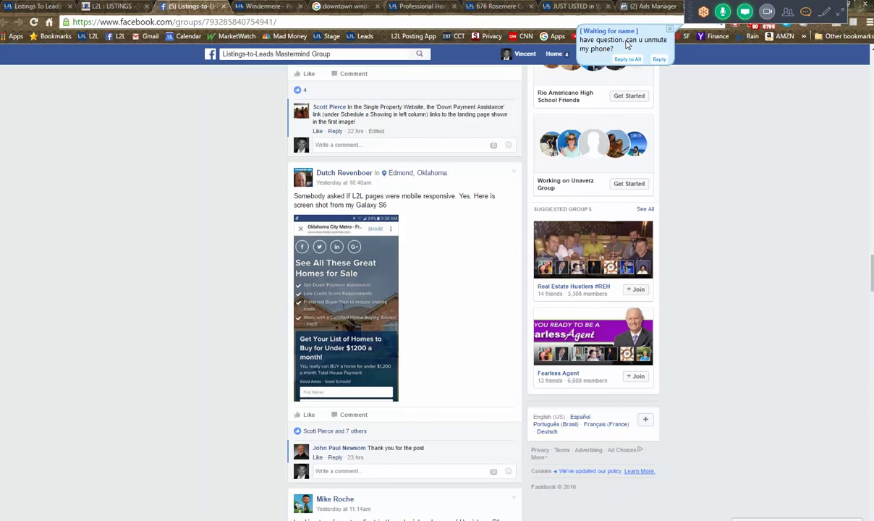
Step: Dismiss the chat notification and open the GoToMeeting control panel to review the Attendees list
{"action": "left_click", "coordinate": [669, 29]}
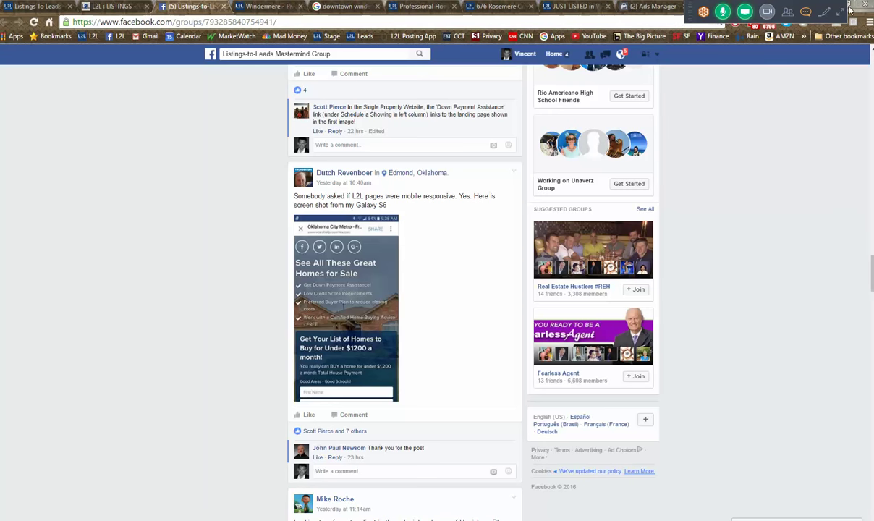
{"action": "left_click", "coordinate": [840, 12]}
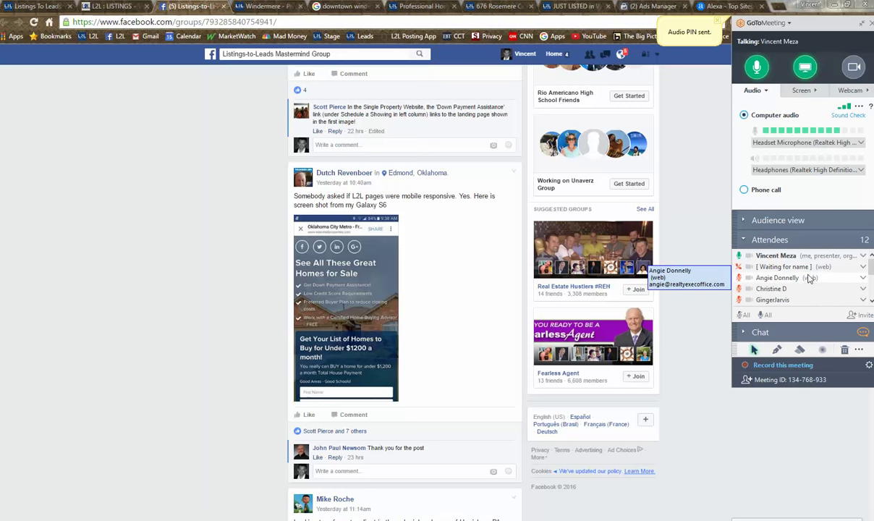
{"action": "left_click_drag", "start_coordinate": [871, 265], "coordinate": [871, 300]}
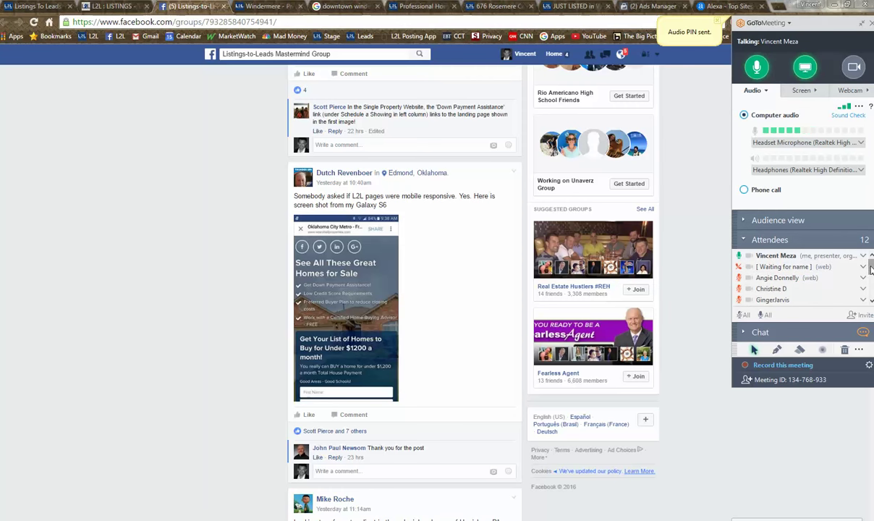
{"action": "scroll", "coordinate": [871, 270], "scroll_direction": "down", "scroll_amount": 5}
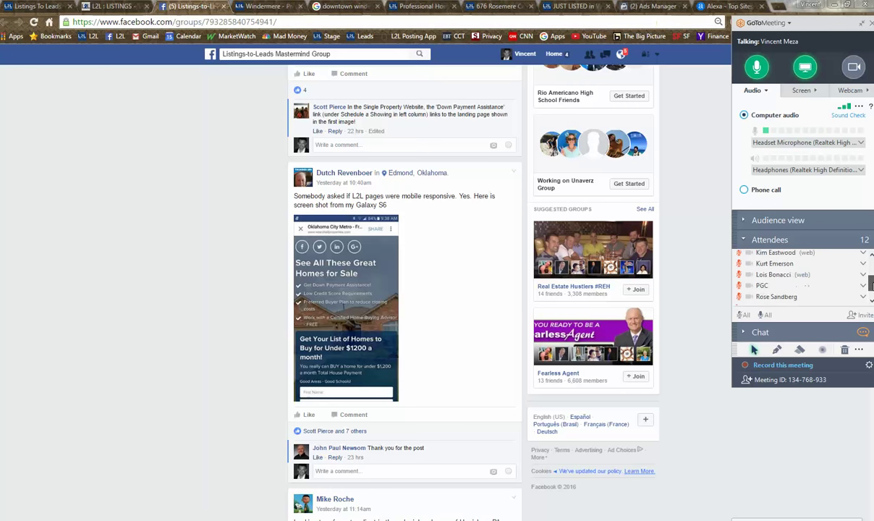
{"action": "scroll", "coordinate": [804, 277], "scroll_direction": "down", "scroll_amount": 1}
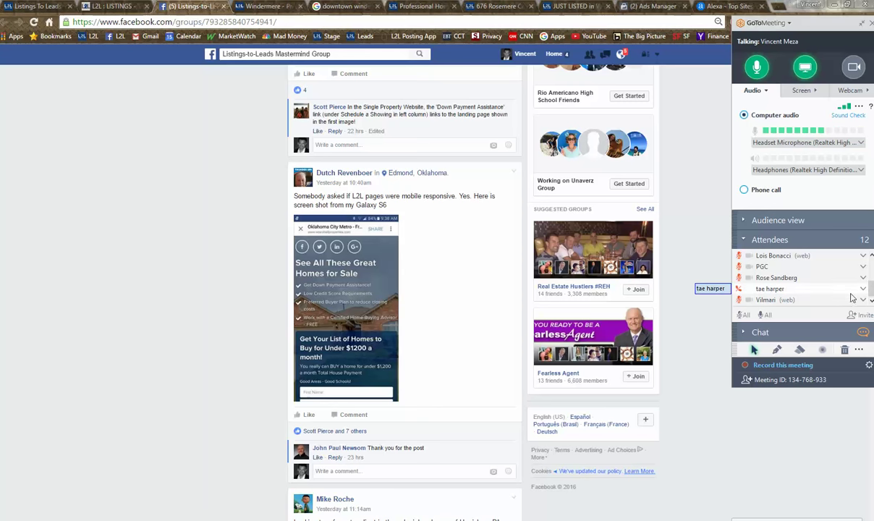
{"action": "left_click_drag", "start_coordinate": [870, 295], "coordinate": [871, 265]}
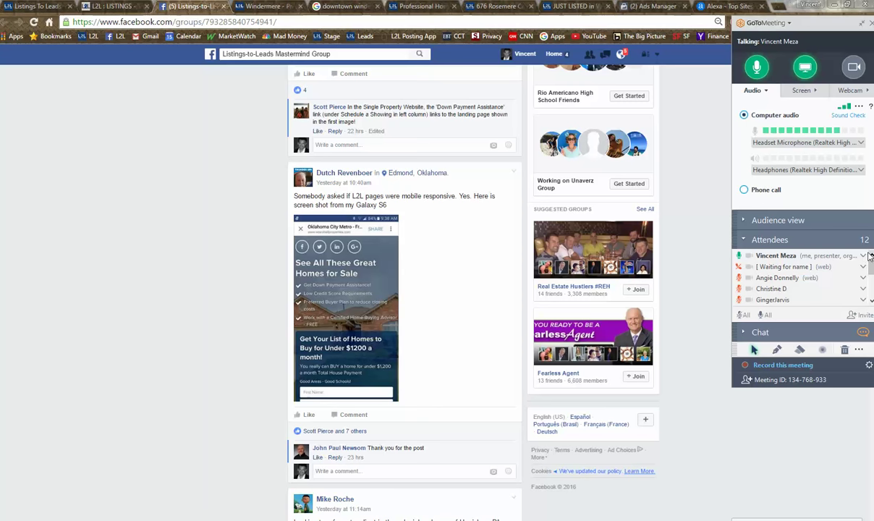
Step: Check the waiting attendee's options, then expand the Chat pane to read messages
{"action": "left_click", "coordinate": [804, 269]}
{"action": "left_click", "coordinate": [706, 282]}
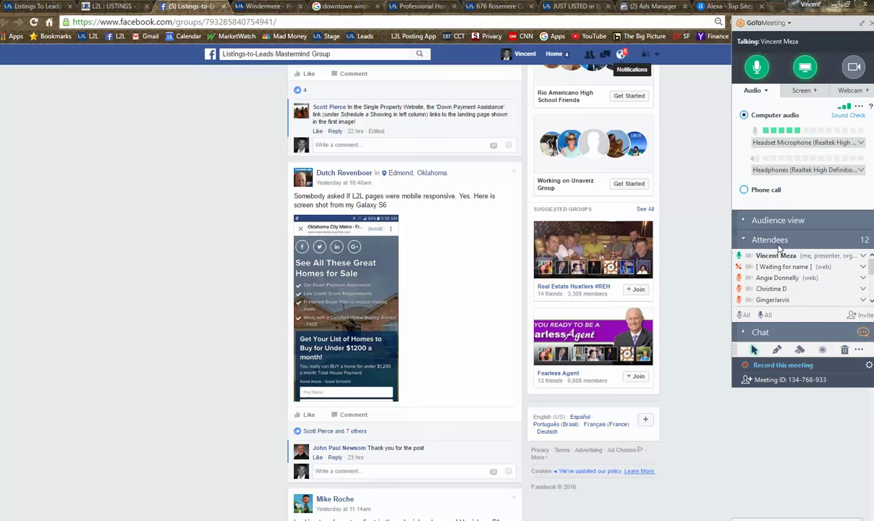
{"action": "left_click", "coordinate": [863, 334]}
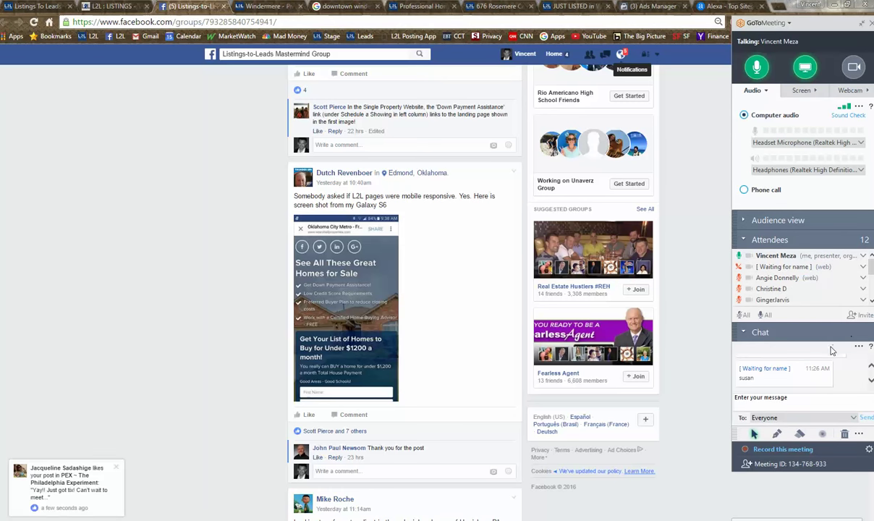
Step: Dismiss the Facebook notification and send a phone number to everyone in the chat
{"action": "left_click", "coordinate": [117, 468]}
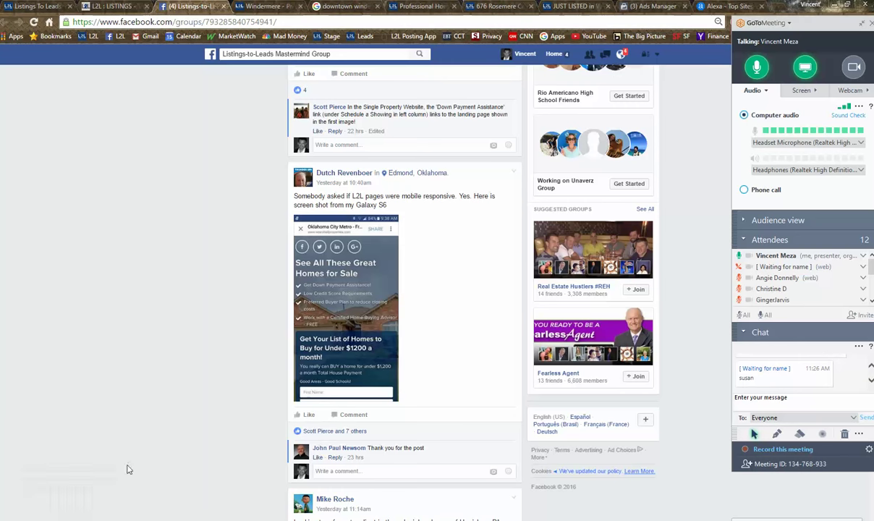
{"action": "left_click", "coordinate": [792, 403]}
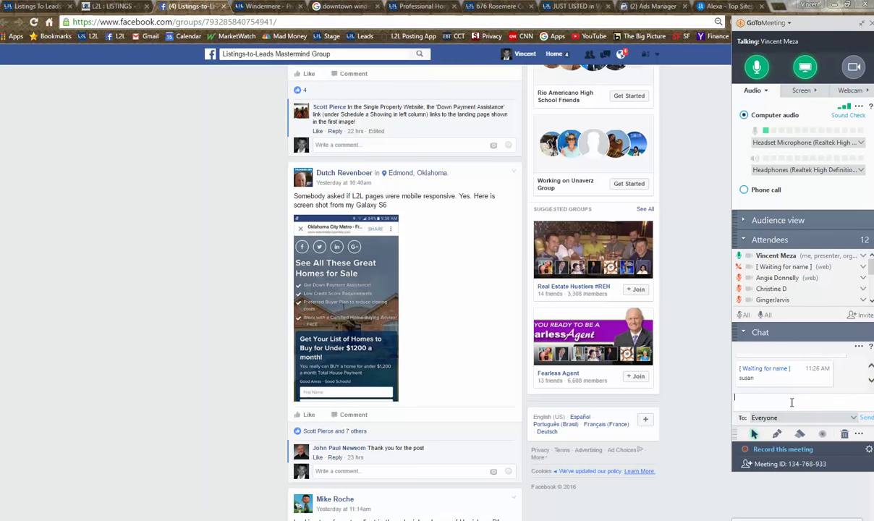
{"action": "key", "text": "Return"}
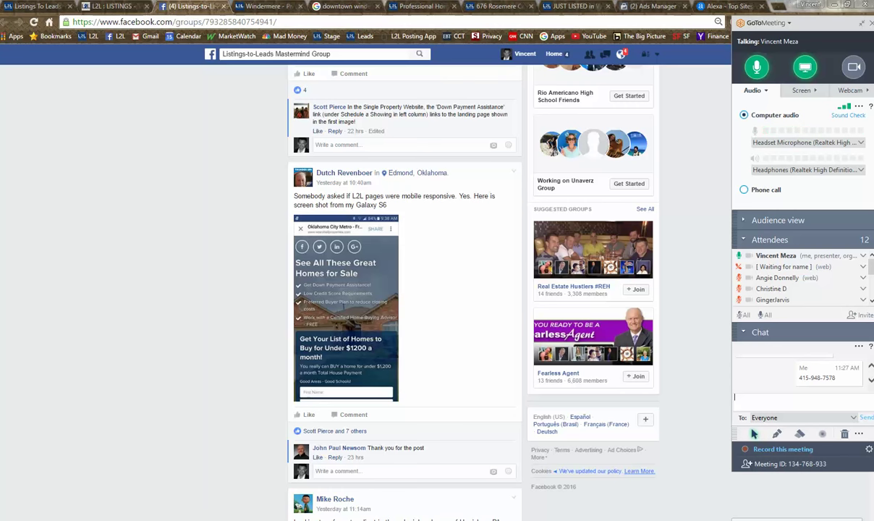
Step: Unmute the attendee listed as [Waiting for name]
{"action": "scroll", "coordinate": [405, 289], "scroll_direction": "up", "scroll_amount": 1}
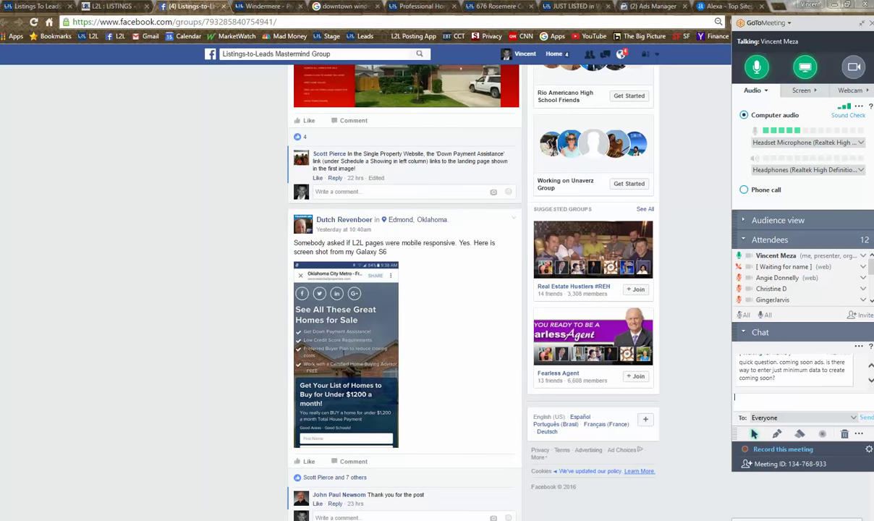
{"action": "left_click", "coordinate": [739, 272]}
{"action": "scroll", "coordinate": [870, 371], "scroll_direction": "up", "scroll_amount": 1}
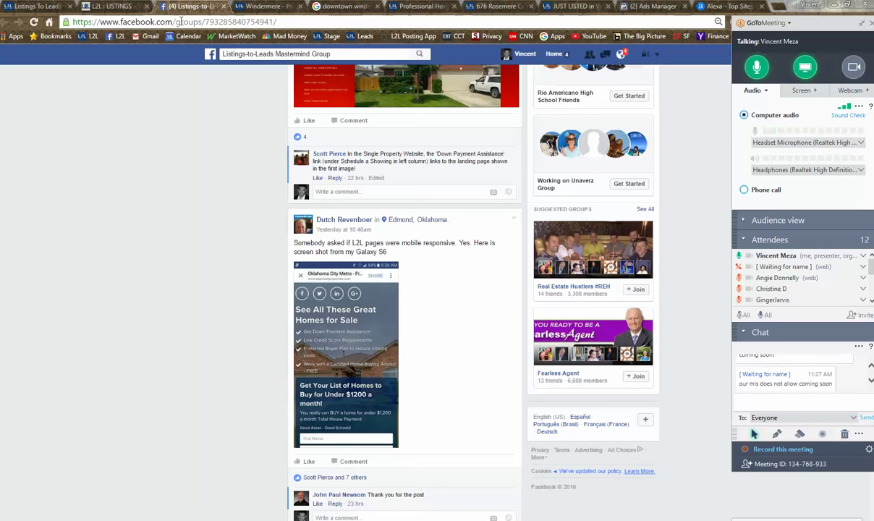
Step: Go to the Agent Desktop listings page and start a new listing
{"action": "left_click", "coordinate": [112, 6]}
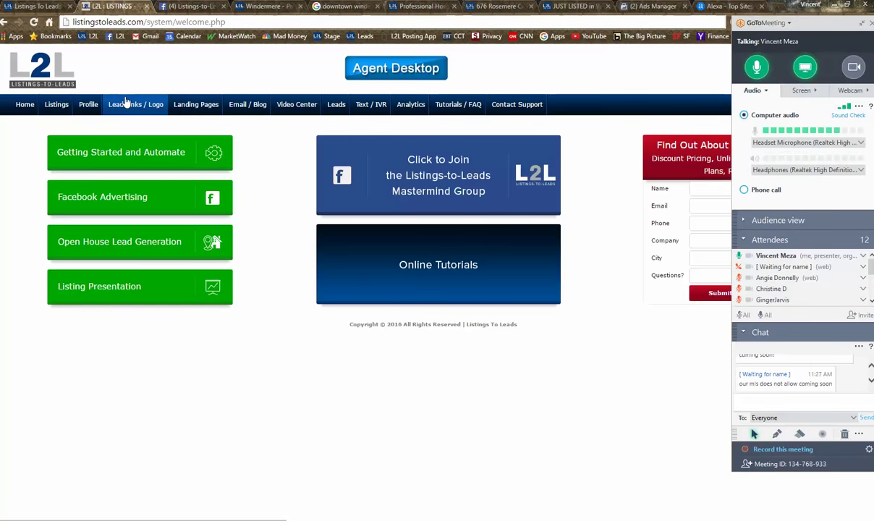
{"action": "left_click", "coordinate": [55, 109]}
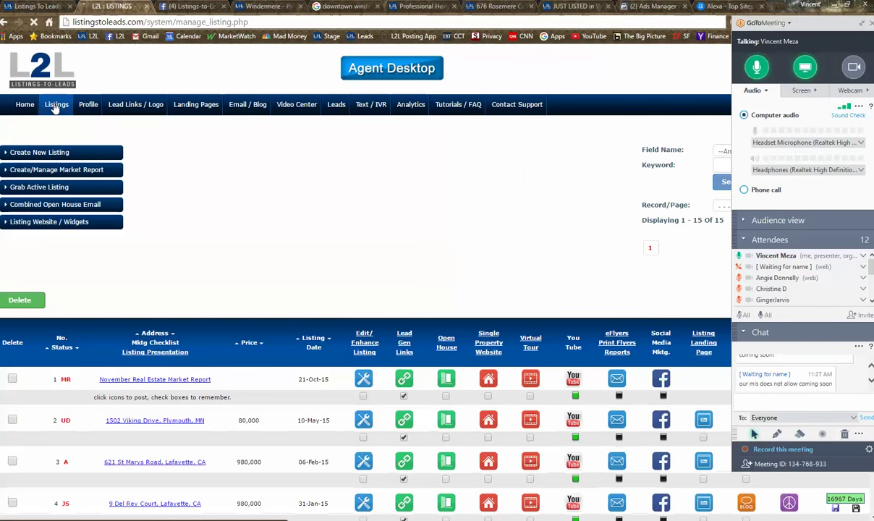
{"action": "left_click", "coordinate": [64, 157]}
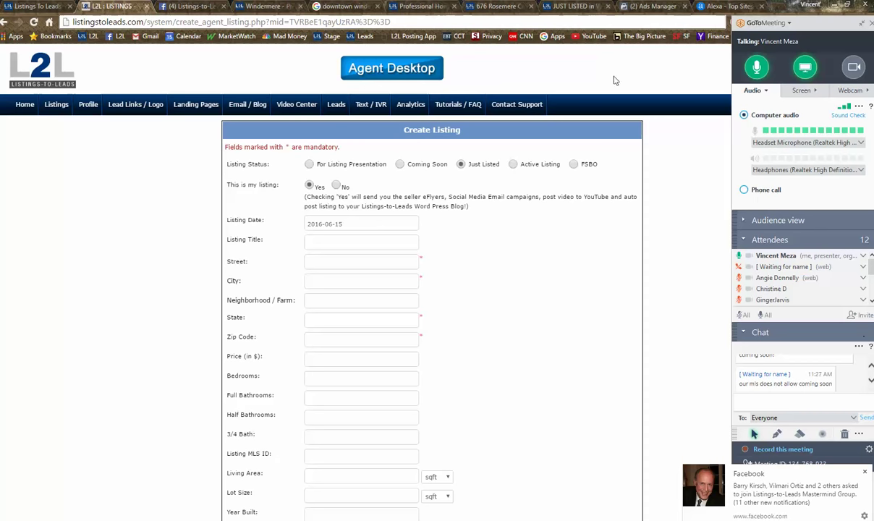
Step: Scroll through the blank Create Listing form, then show the Manage Listings page with 15 listings
{"action": "scroll", "coordinate": [337, 246], "scroll_direction": "down", "scroll_amount": 3}
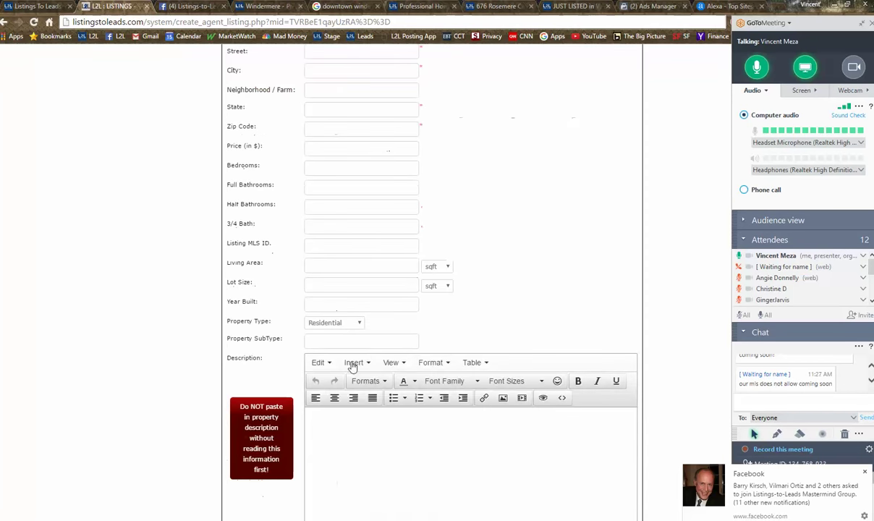
{"action": "scroll", "coordinate": [362, 226], "scroll_direction": "up", "scroll_amount": 2}
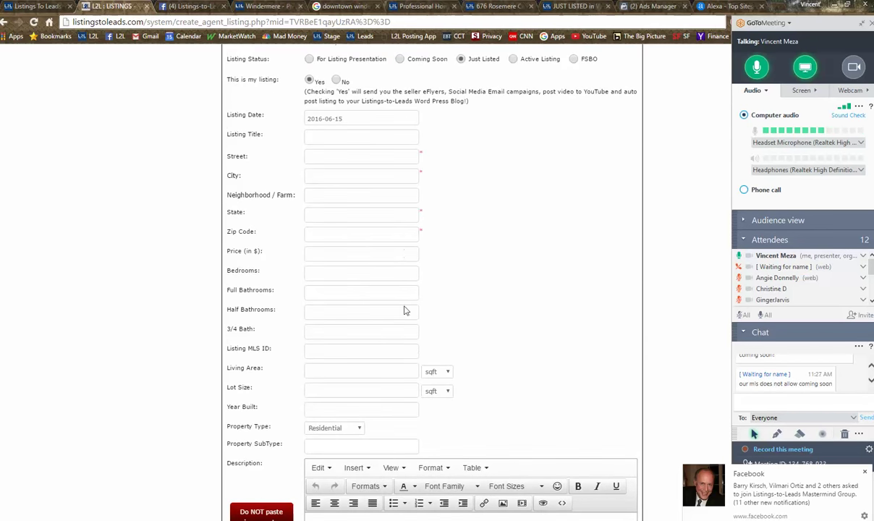
{"action": "scroll", "coordinate": [506, 376], "scroll_direction": "down", "scroll_amount": 3}
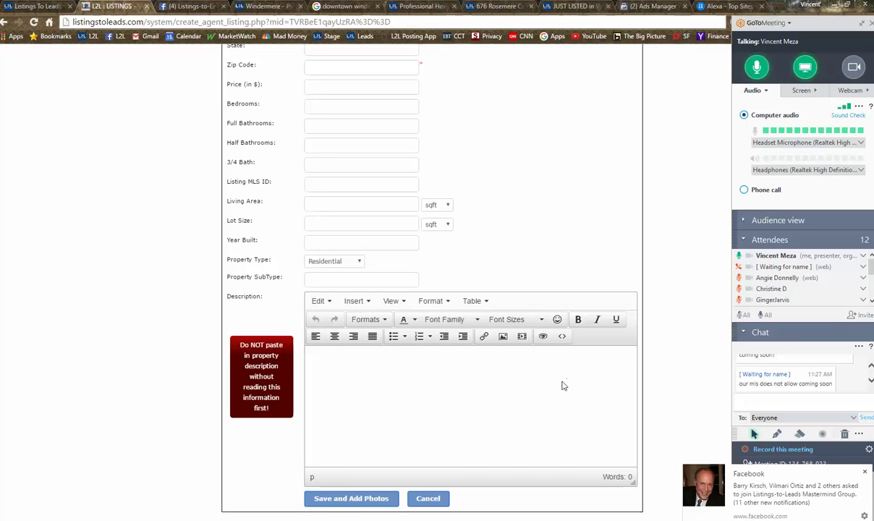
{"action": "scroll", "coordinate": [514, 282], "scroll_direction": "up", "scroll_amount": 5}
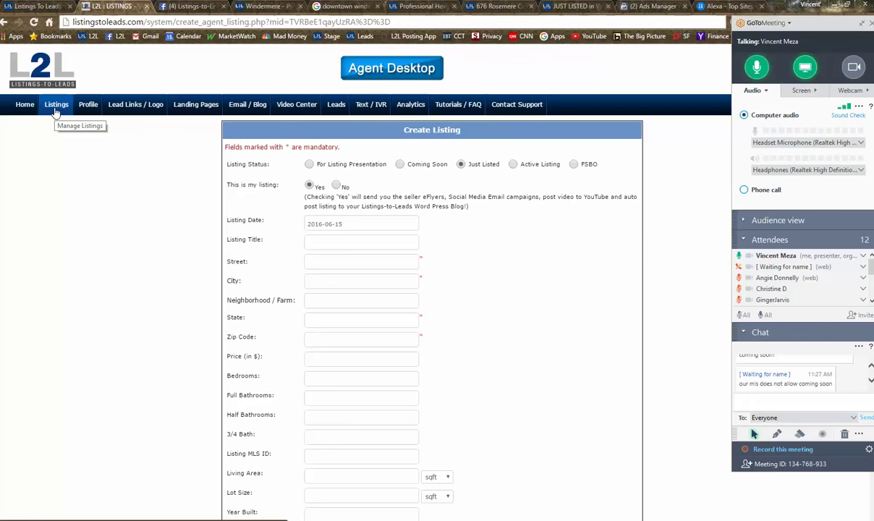
{"action": "scroll", "coordinate": [113, 274], "scroll_direction": "down", "scroll_amount": 5}
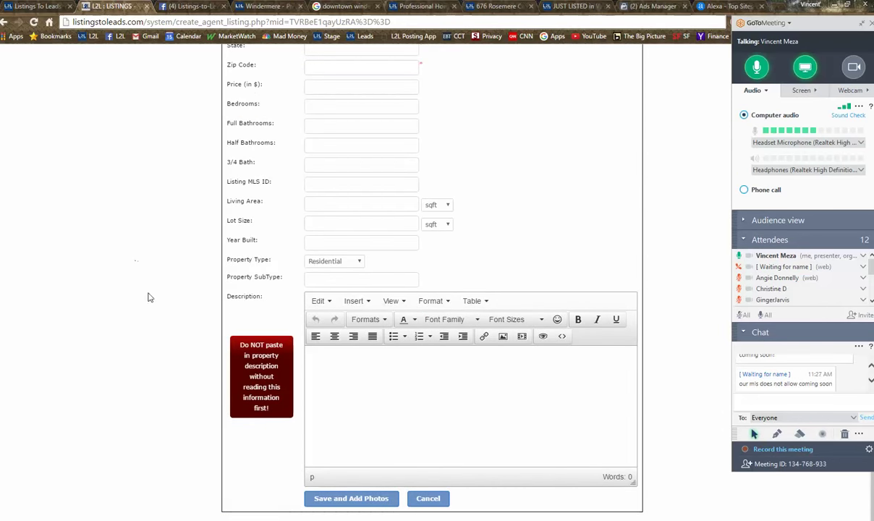
{"action": "scroll", "coordinate": [148, 297], "scroll_direction": "up", "scroll_amount": 4}
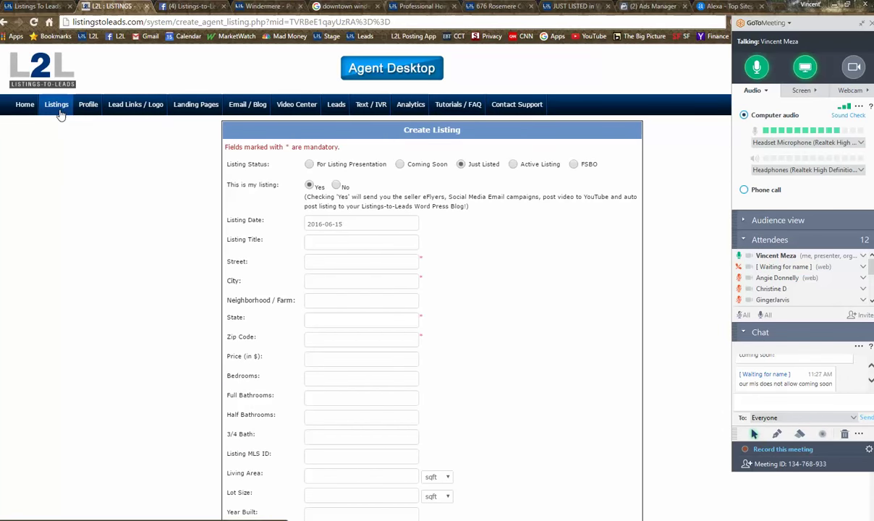
{"action": "left_click", "coordinate": [57, 106]}
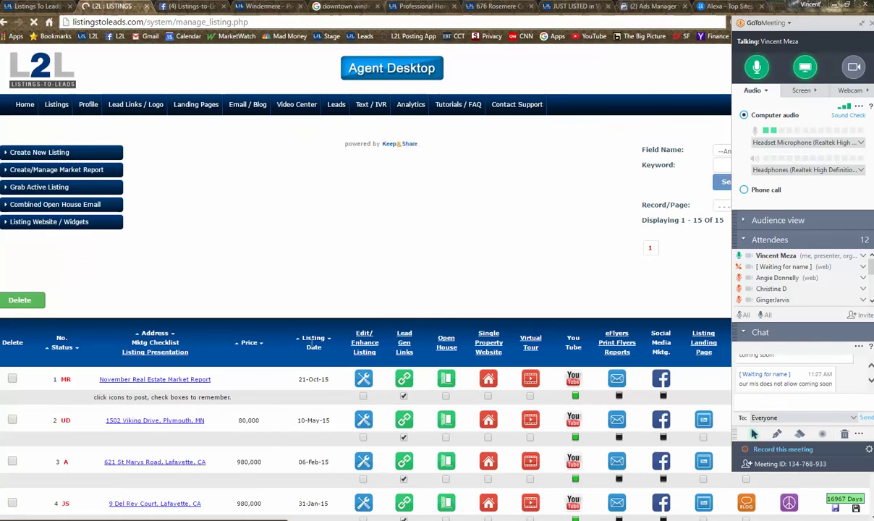
{"action": "scroll", "coordinate": [313, 340], "scroll_direction": "down", "scroll_amount": 3}
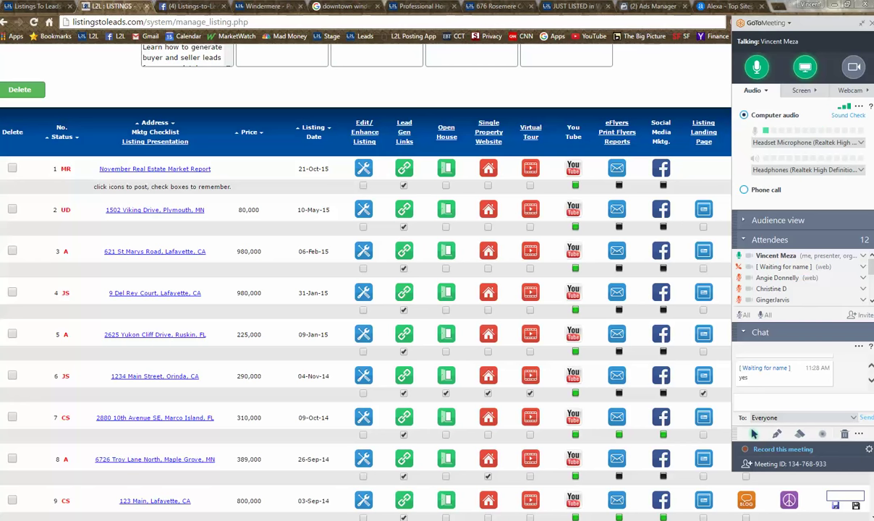
{"action": "scroll", "coordinate": [504, 239], "scroll_direction": "up", "scroll_amount": 3}
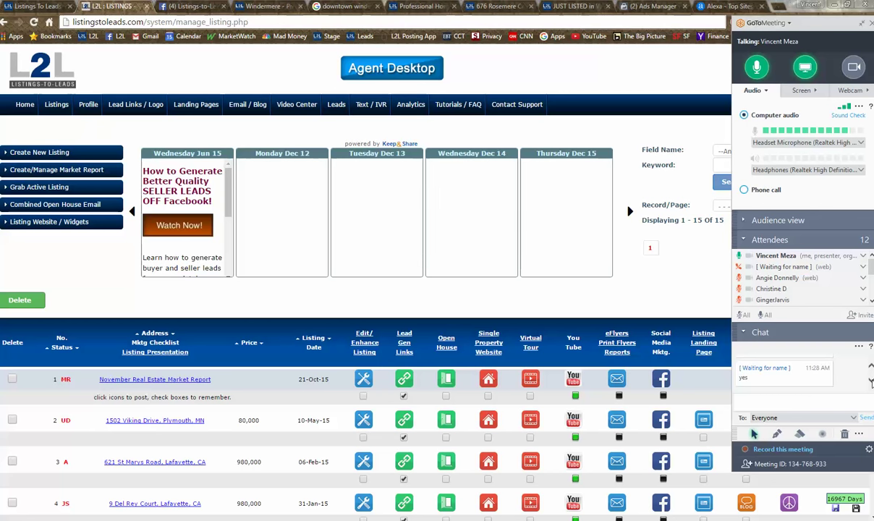
Step: Open the Contact Support form and its message box, then go to Landing Pages
{"action": "left_click", "coordinate": [516, 108]}
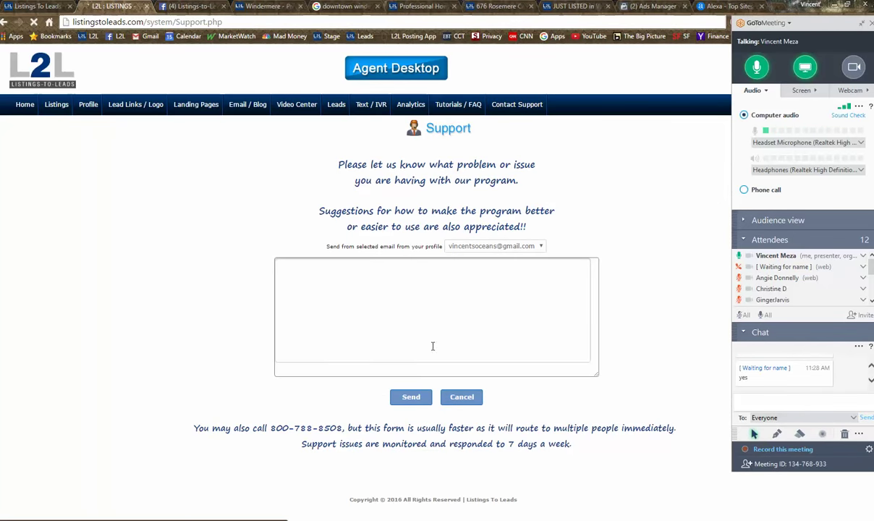
{"action": "left_click", "coordinate": [402, 301]}
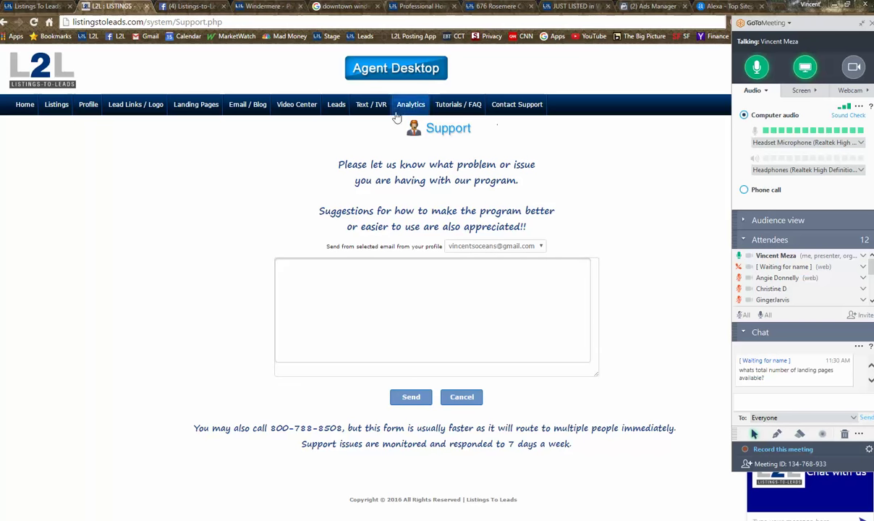
{"action": "left_click", "coordinate": [189, 109]}
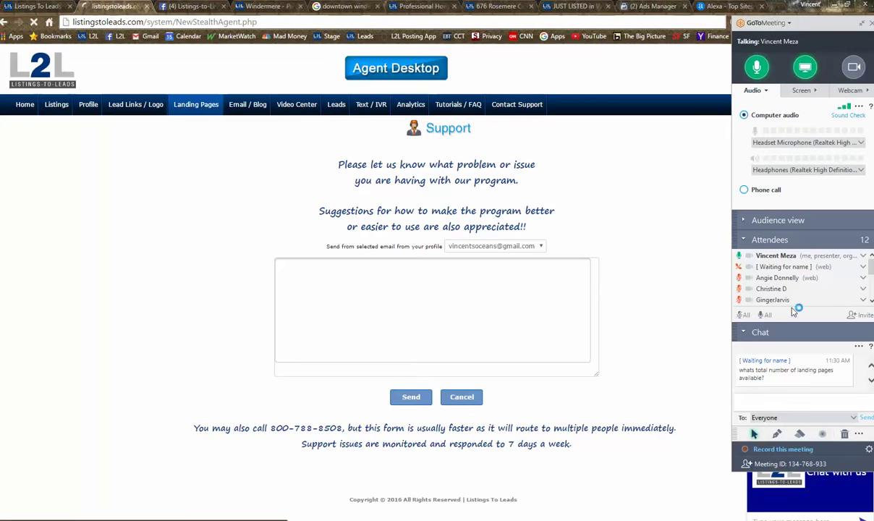
Step: Preview the Lead Links Section 3 landing pages, then browse the Property Valuation One city pages
{"action": "scroll", "coordinate": [650, 303], "scroll_direction": "down", "scroll_amount": 1}
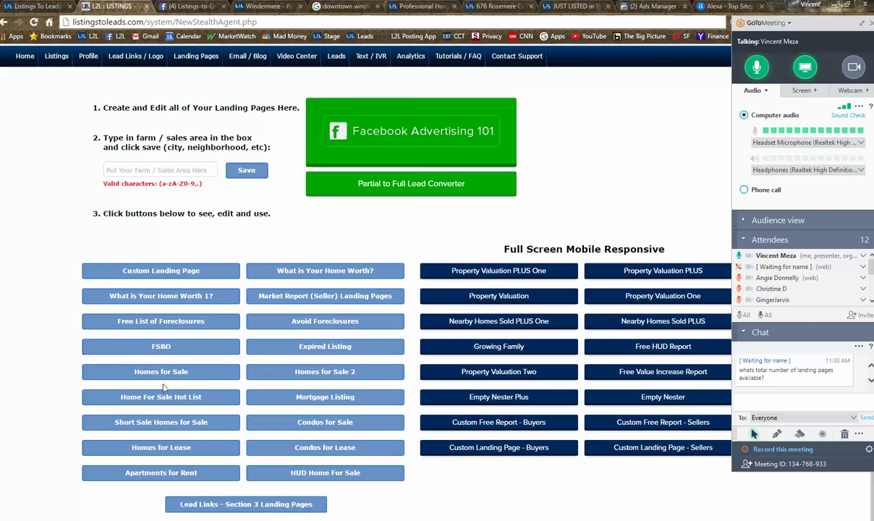
{"action": "left_click", "coordinate": [285, 504]}
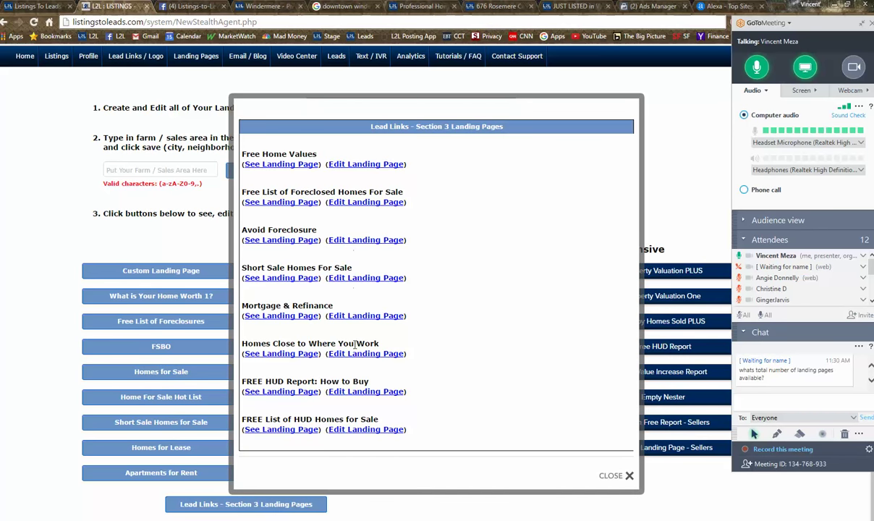
{"action": "left_click", "coordinate": [616, 480]}
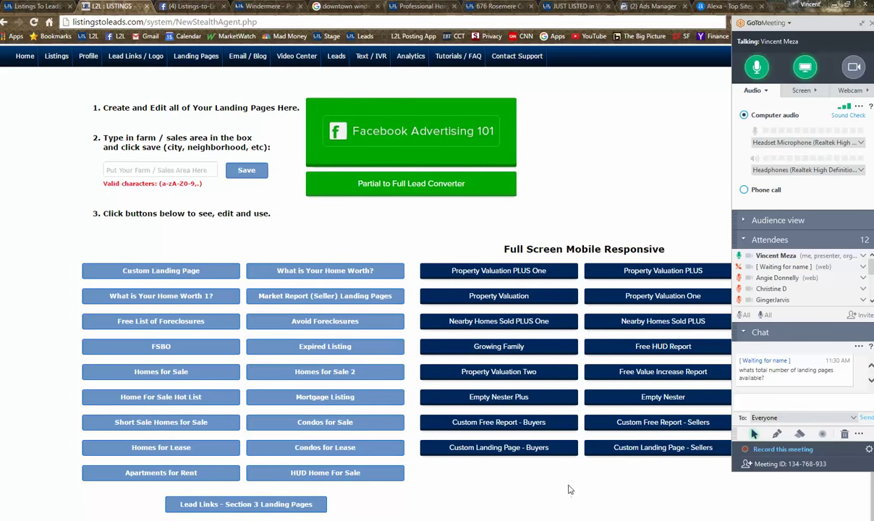
{"action": "mouse_move", "coordinate": [640, 279]}
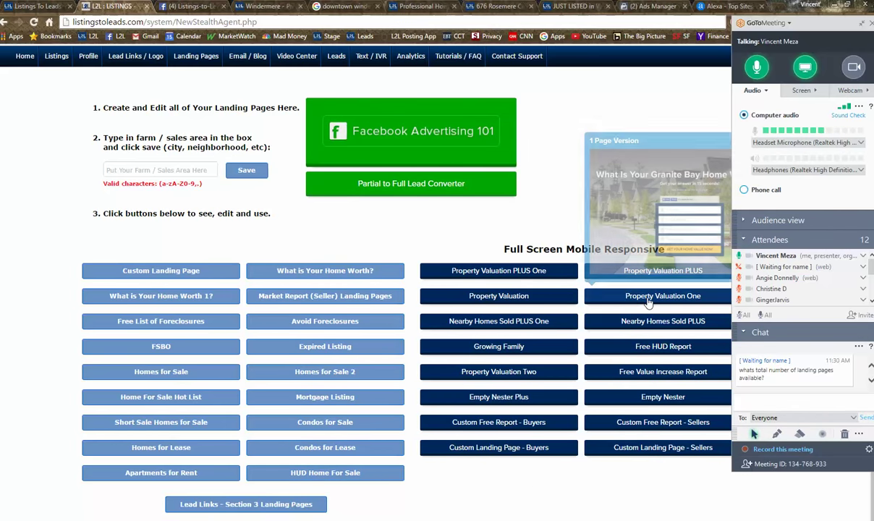
{"action": "left_click", "coordinate": [648, 302]}
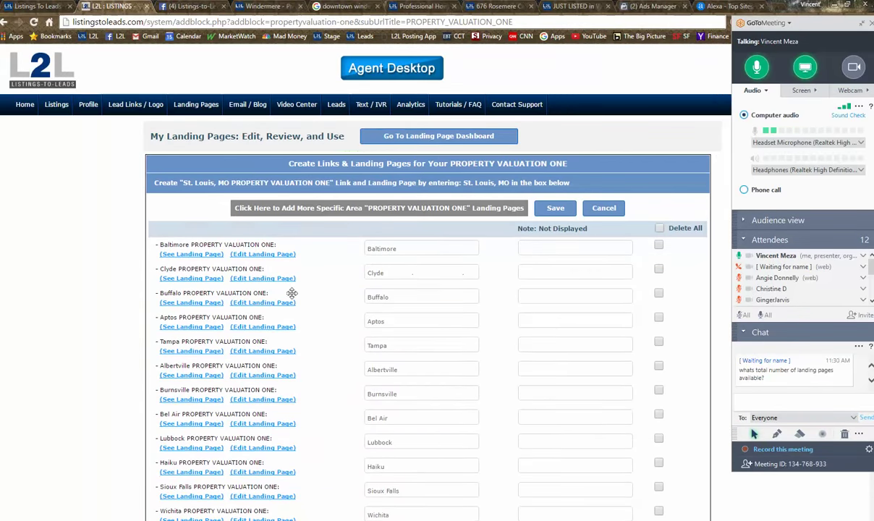
{"action": "scroll", "coordinate": [290, 297], "scroll_direction": "down", "scroll_amount": 3}
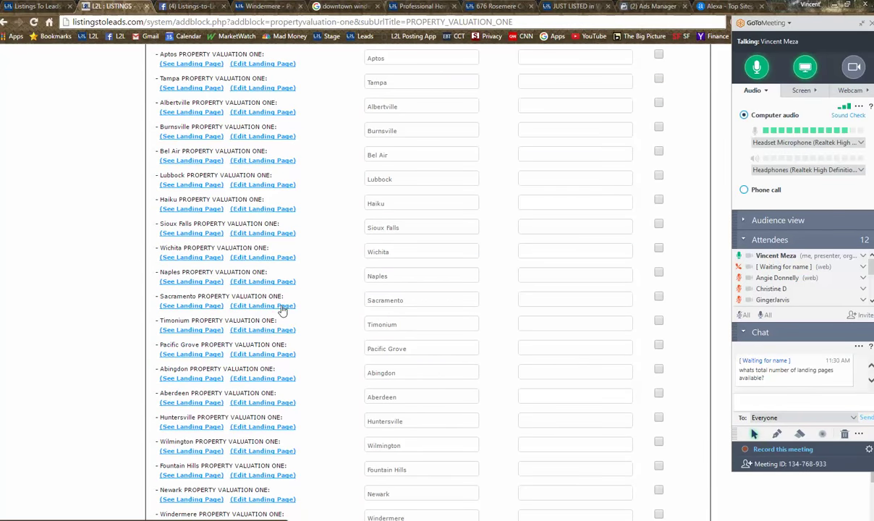
{"action": "scroll", "coordinate": [282, 310], "scroll_direction": "up", "scroll_amount": 3}
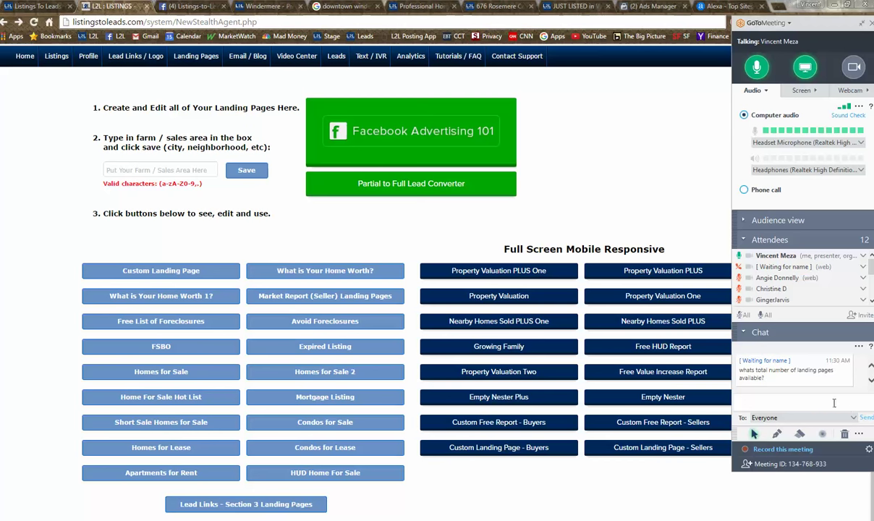
Step: Preview the Windermere Property Valuation PLUS landing page in a new tab, then return to the dashboard
{"action": "left_click", "coordinate": [712, 274]}
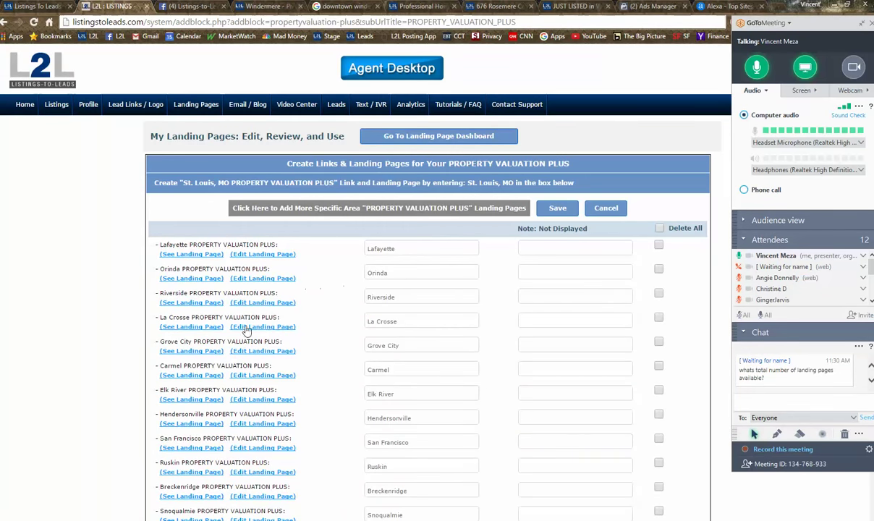
{"action": "scroll", "coordinate": [246, 330], "scroll_direction": "down", "scroll_amount": 15}
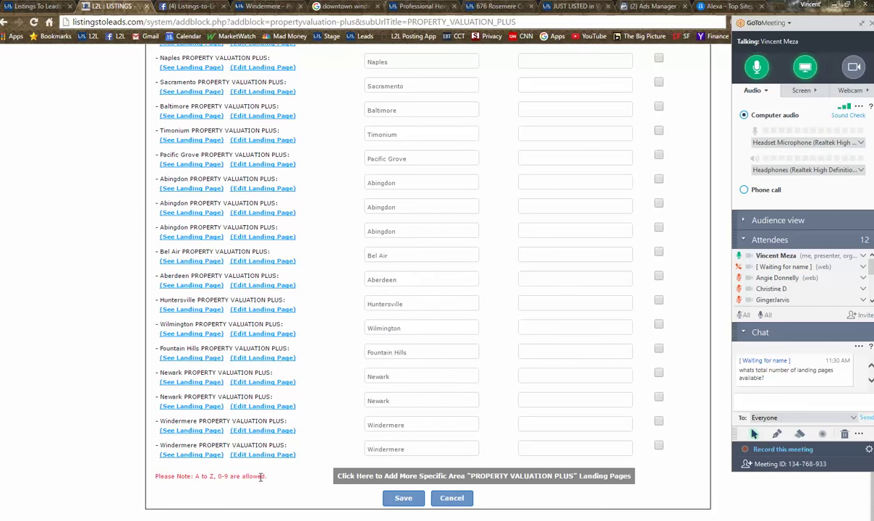
{"action": "left_click", "coordinate": [203, 430]}
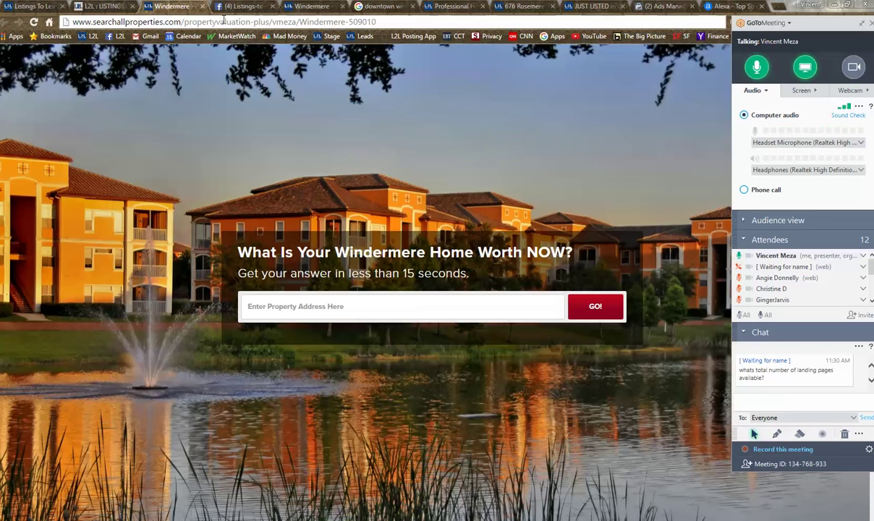
{"action": "left_click", "coordinate": [102, 6]}
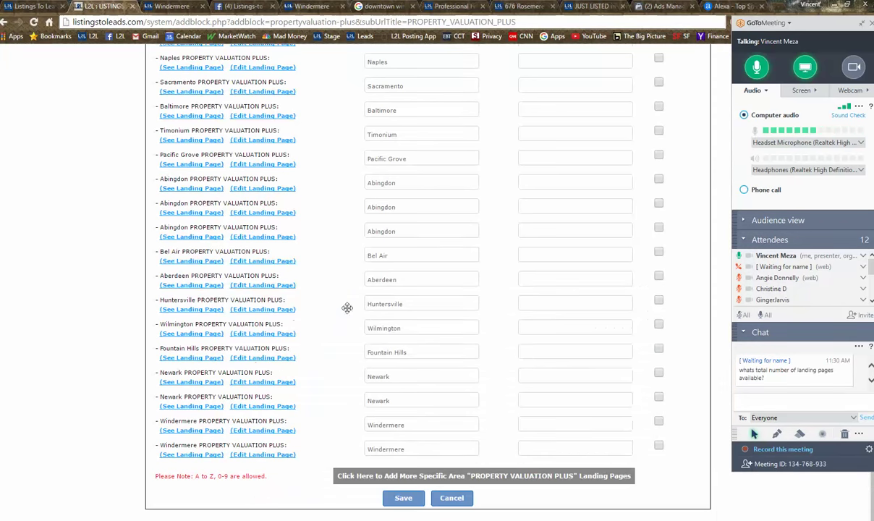
{"action": "scroll", "coordinate": [466, 374], "scroll_direction": "down", "scroll_amount": 10}
{"action": "scroll", "coordinate": [466, 374], "scroll_direction": "up", "scroll_amount": 10}
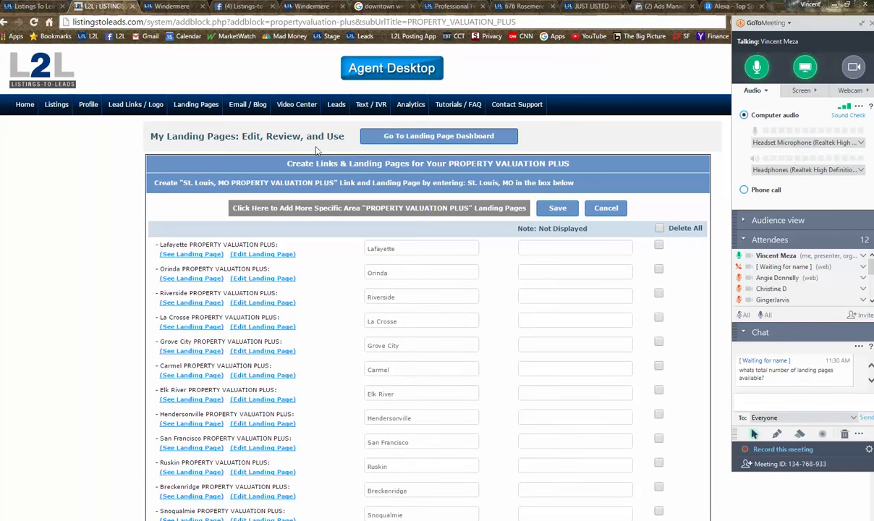
{"action": "left_click", "coordinate": [441, 137]}
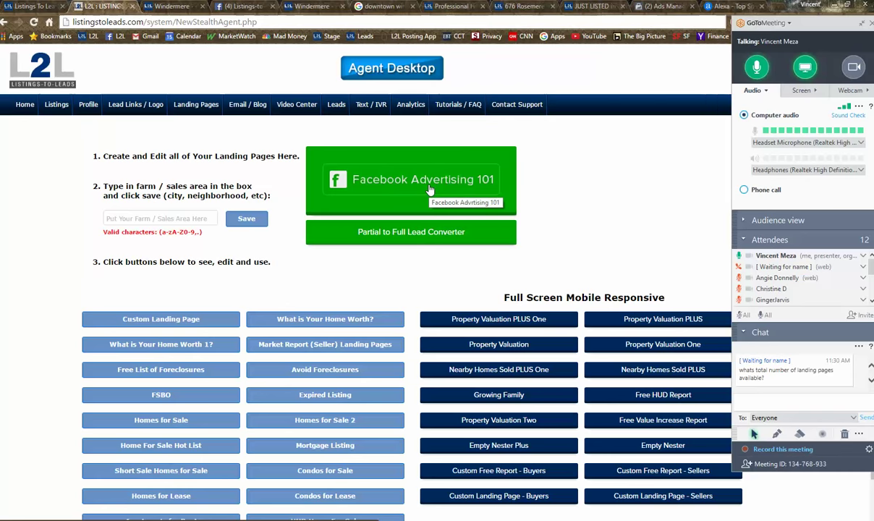
Step: Look over Facebook Advertising 101, then open the Seller Lead Generation setup article from Agent Desktop home
{"action": "left_click", "coordinate": [430, 189]}
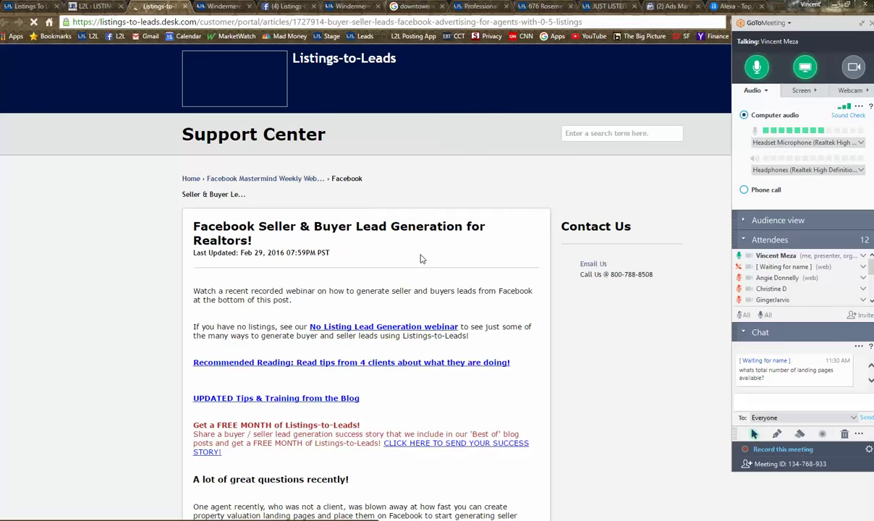
{"action": "scroll", "coordinate": [468, 332], "scroll_direction": "down", "scroll_amount": 5}
{"action": "scroll", "coordinate": [469, 332], "scroll_direction": "down", "scroll_amount": 10}
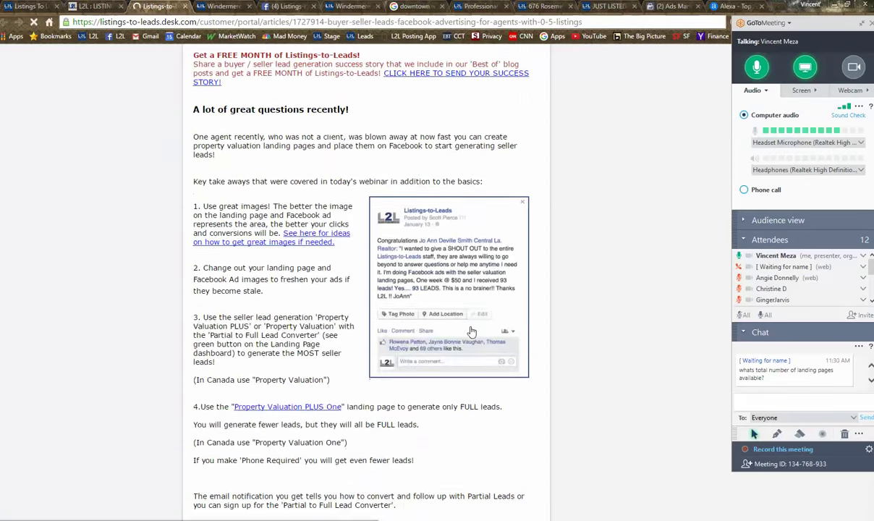
{"action": "left_click", "coordinate": [94, 7]}
{"action": "left_click", "coordinate": [24, 106]}
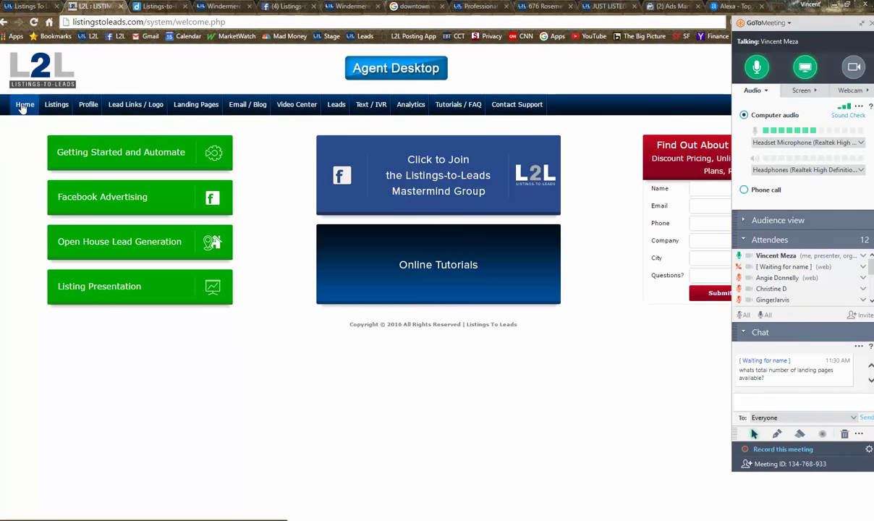
{"action": "left_click", "coordinate": [107, 207]}
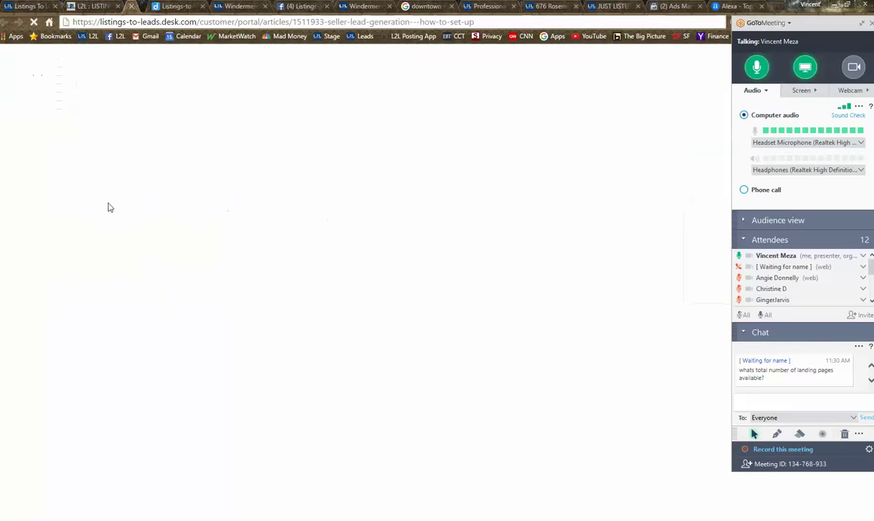
{"action": "scroll", "coordinate": [321, 365], "scroll_direction": "down", "scroll_amount": 2}
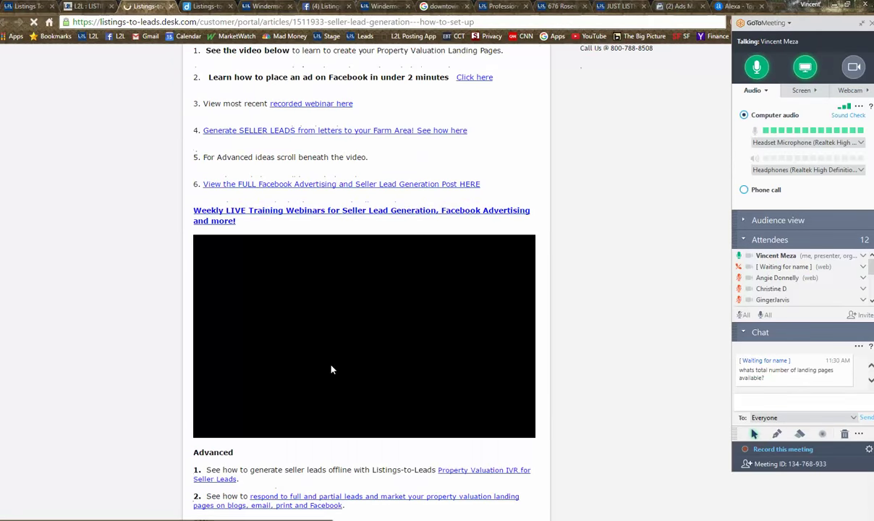